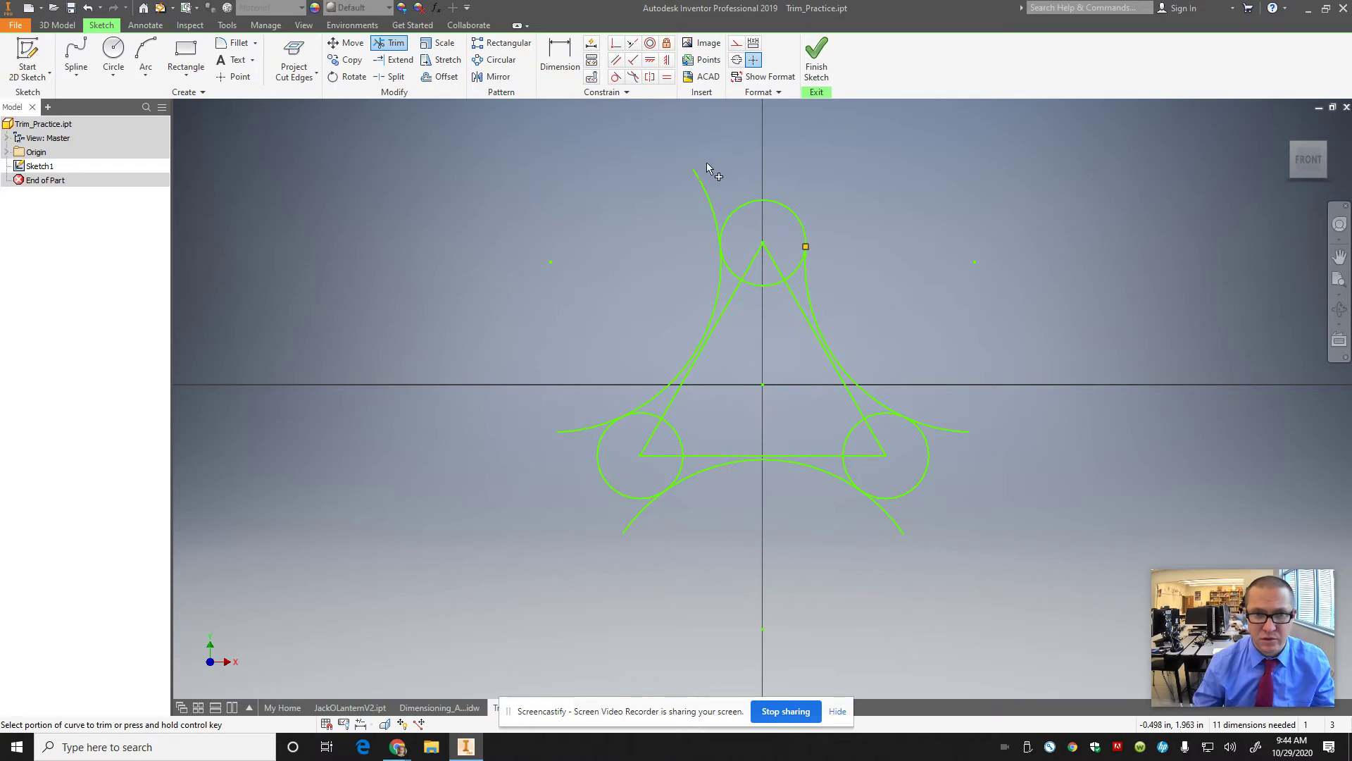
- Trim both slanted triangle sides down to the lower circles, the top circle's lower arc, and the arc end overhanging the top circle
click(750, 265)
click(774, 266)
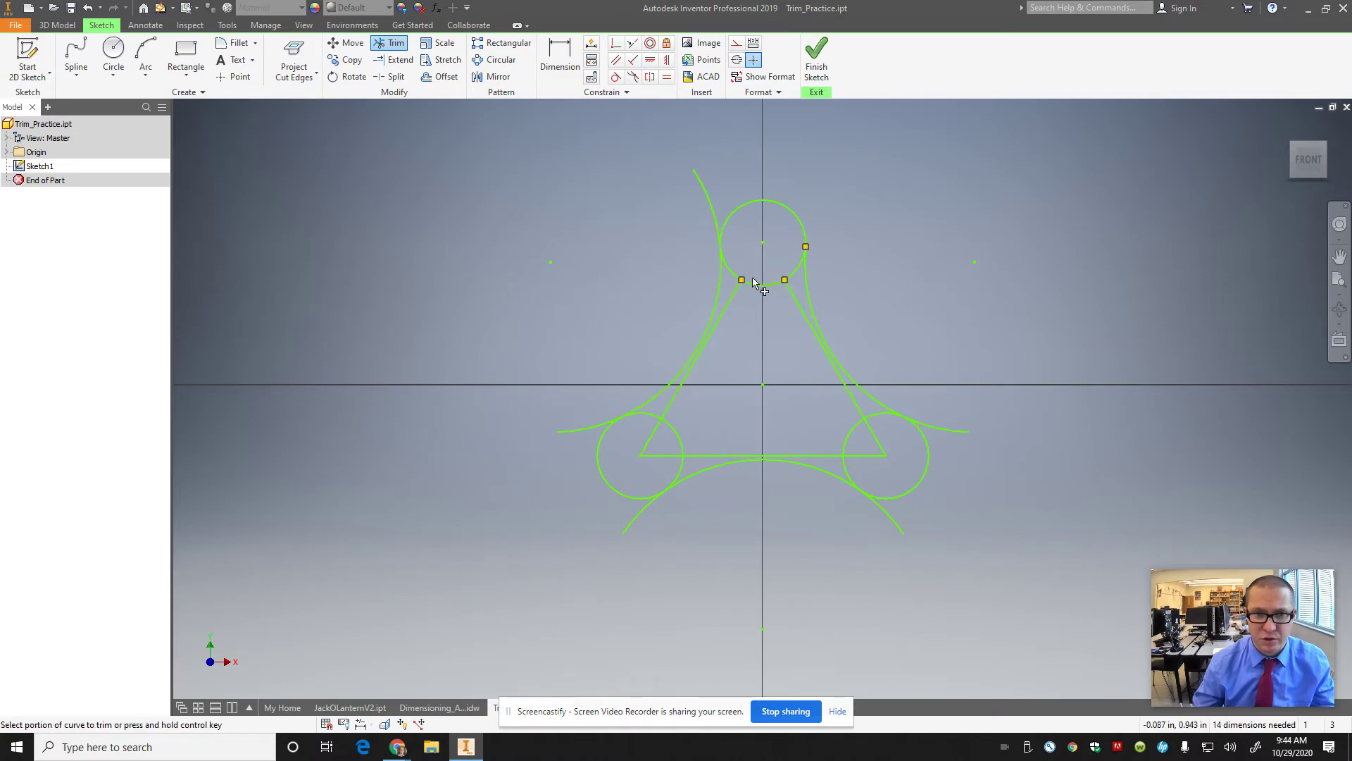
click(728, 274)
click(707, 197)
click(794, 274)
click(787, 296)
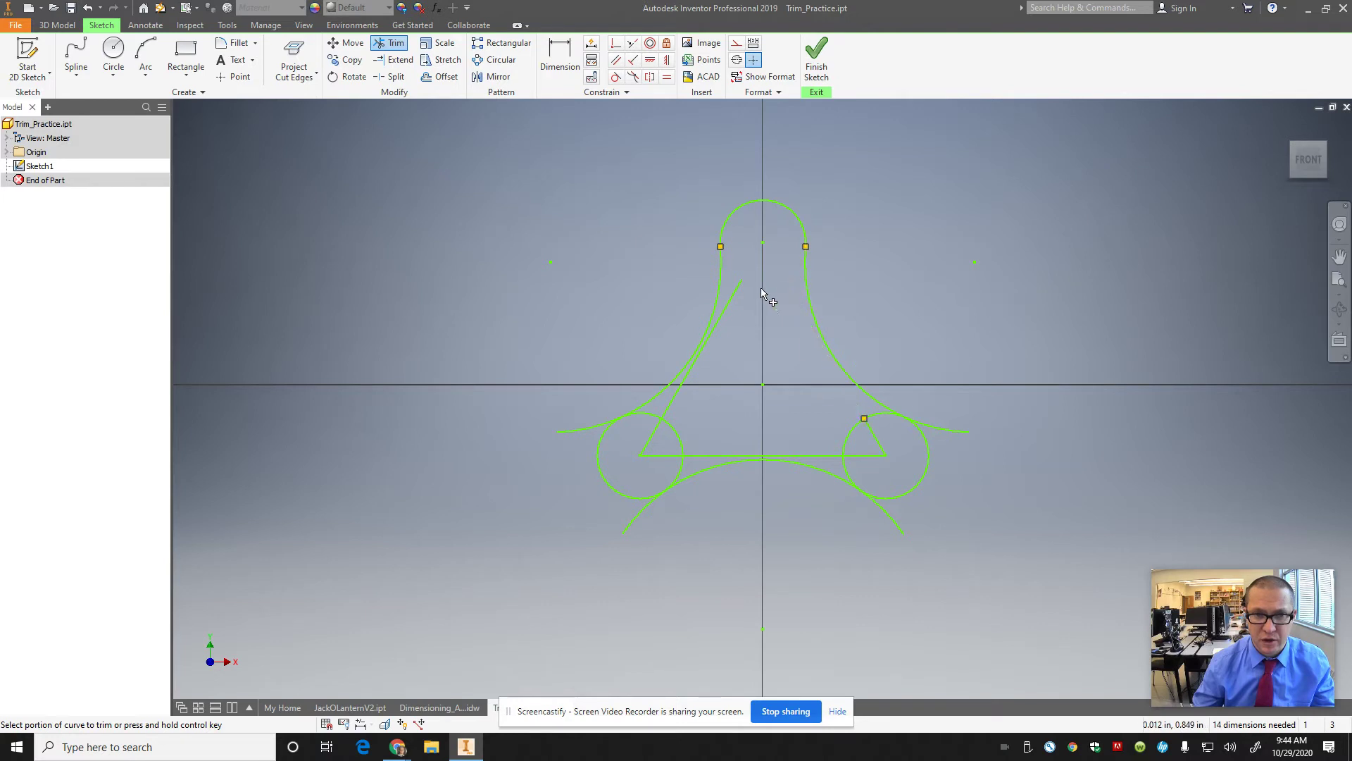
click(736, 290)
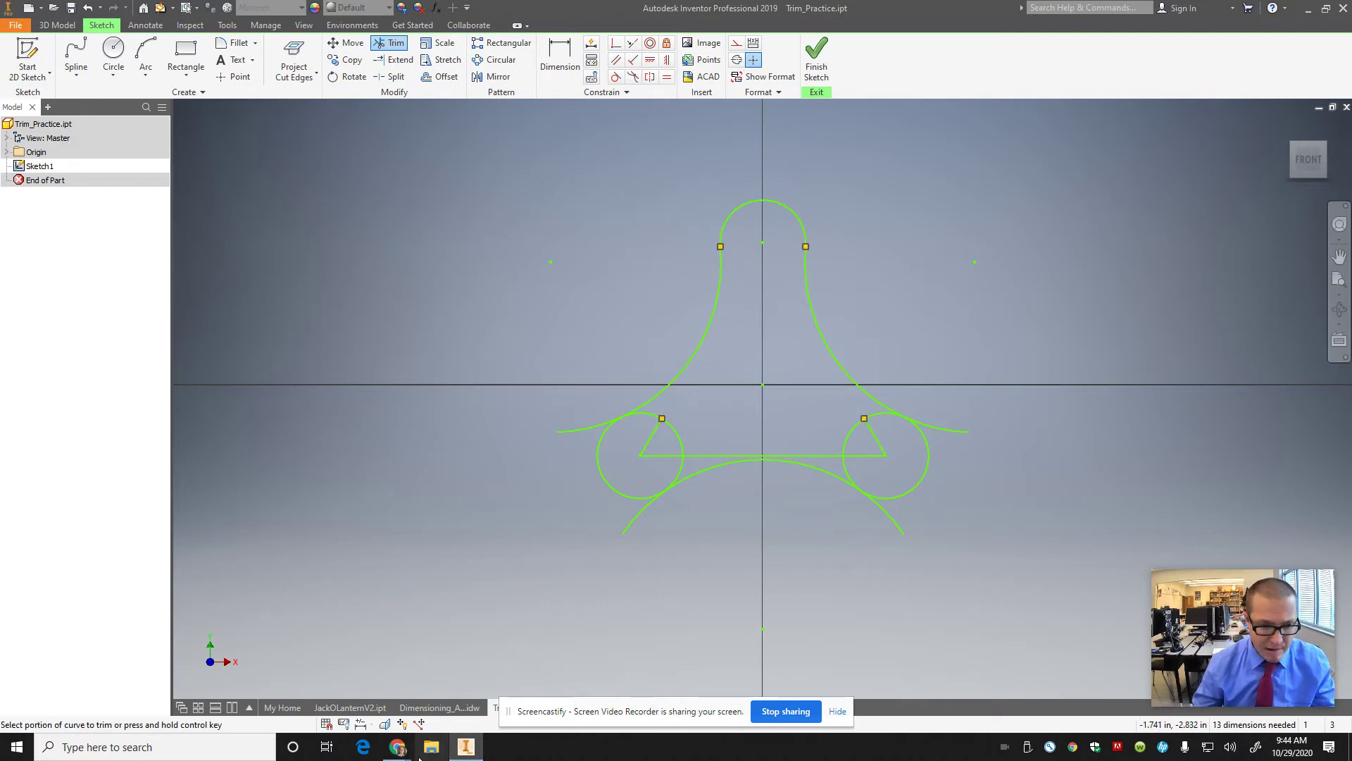
- Switch to the Activity 2.1.3 document in Chrome and read the Extend Practice exercise with its before and after images
mouse_move(398, 747)
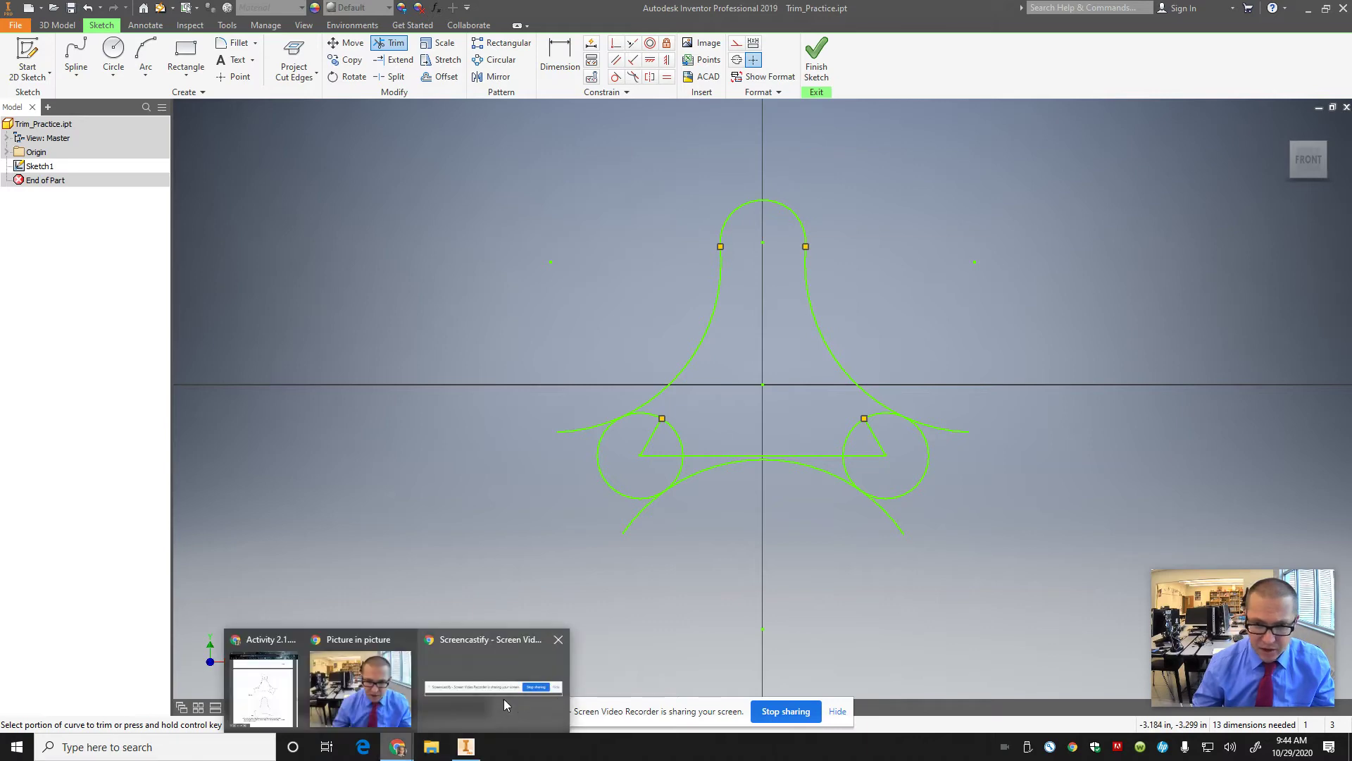
click(266, 689)
scroll(879, 418, down, 10)
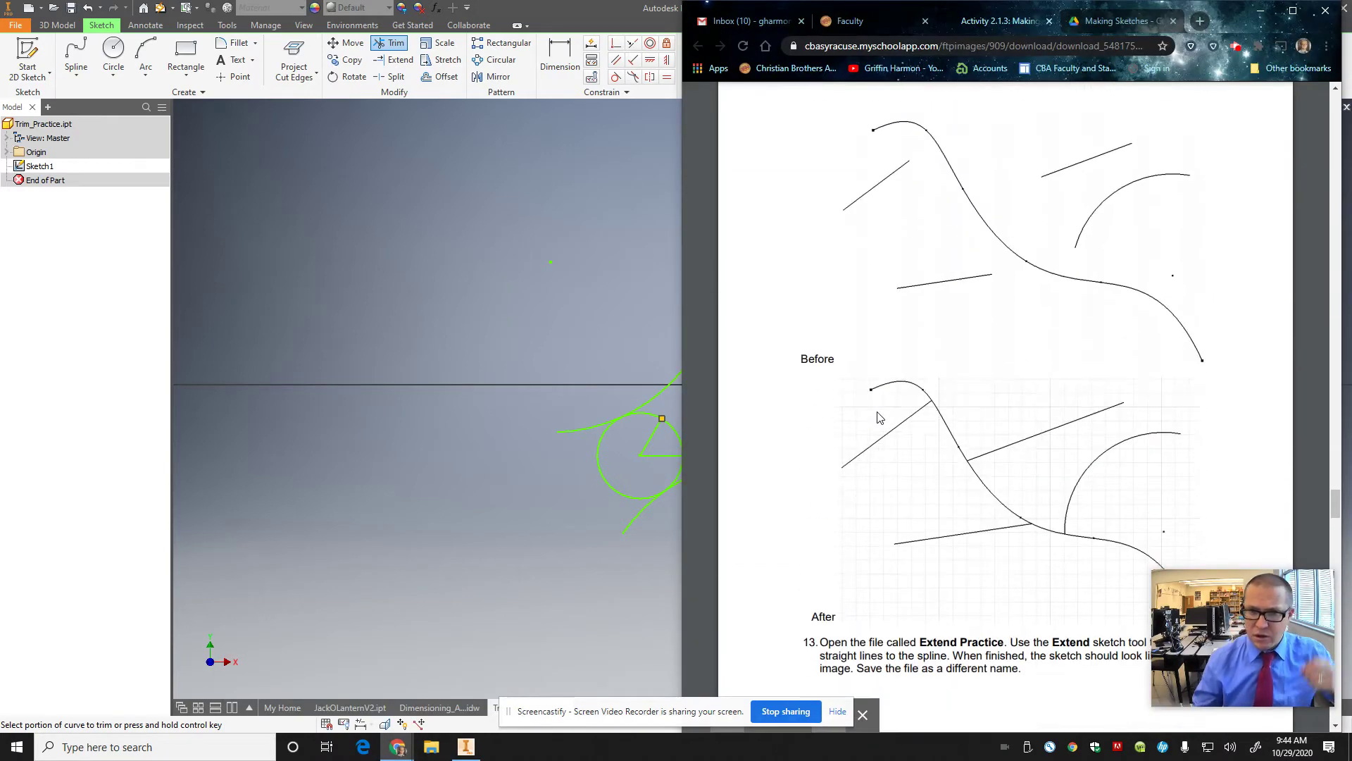
- Switch back to Inventor, open Extend_Practice.ipt from the Making Sketches folder and start editing Sketch1
click(16, 27)
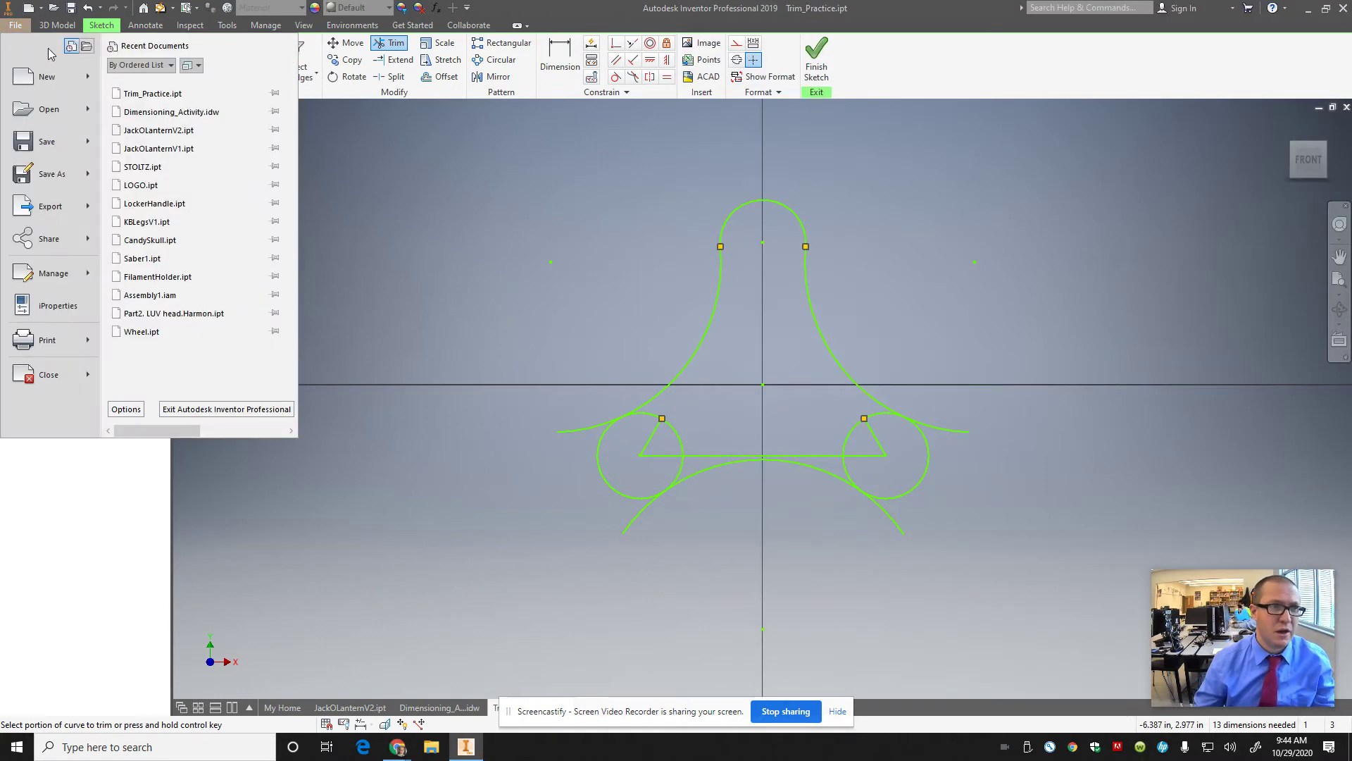
click(43, 113)
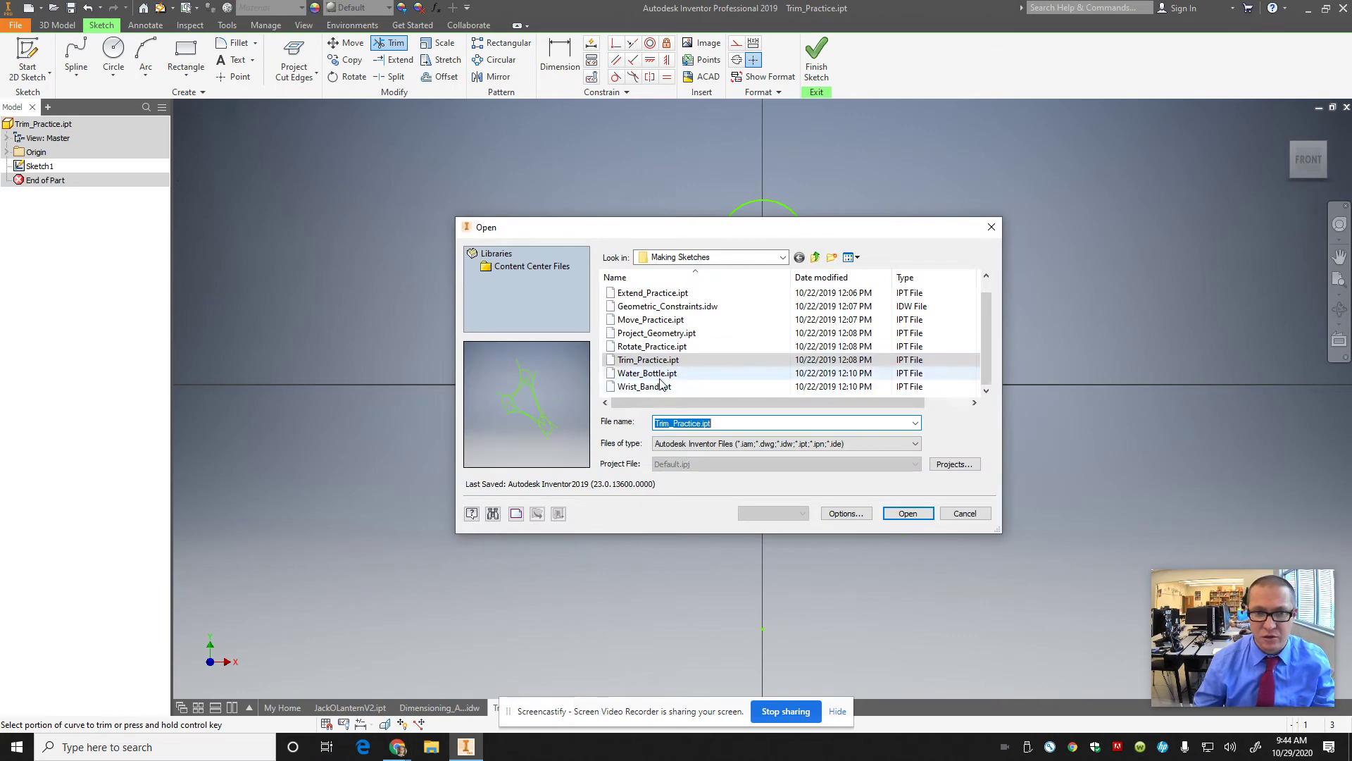
double_click(642, 294)
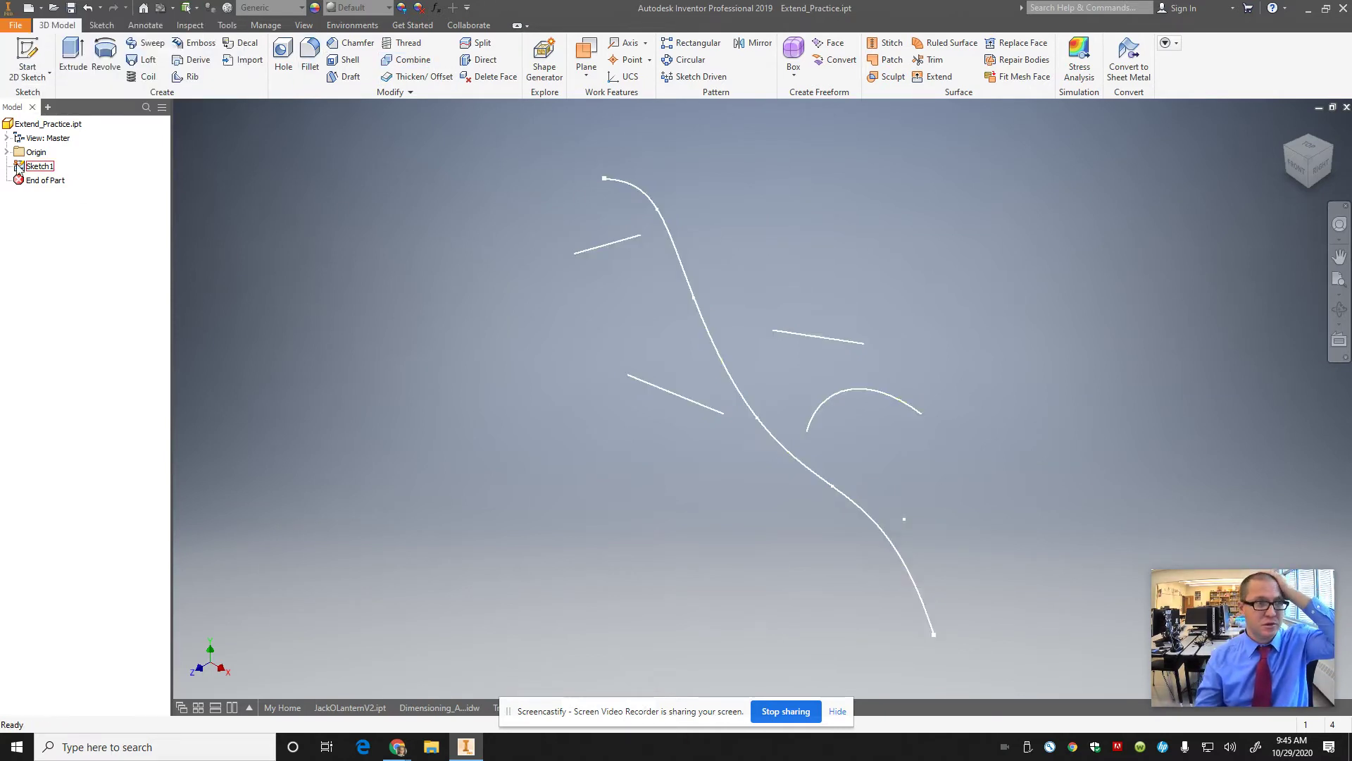
double_click(36, 166)
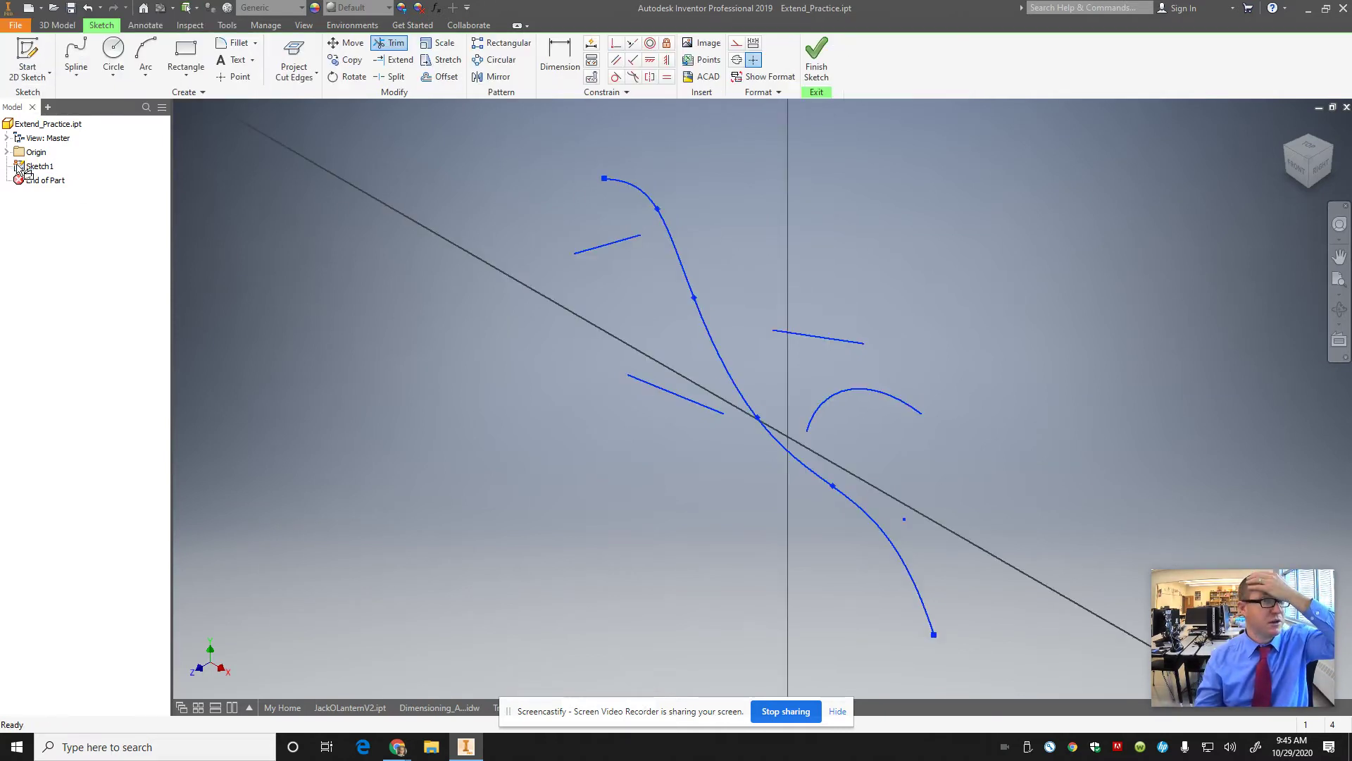
- Extend the three straight lines and the arc until they meet the spline
click(404, 64)
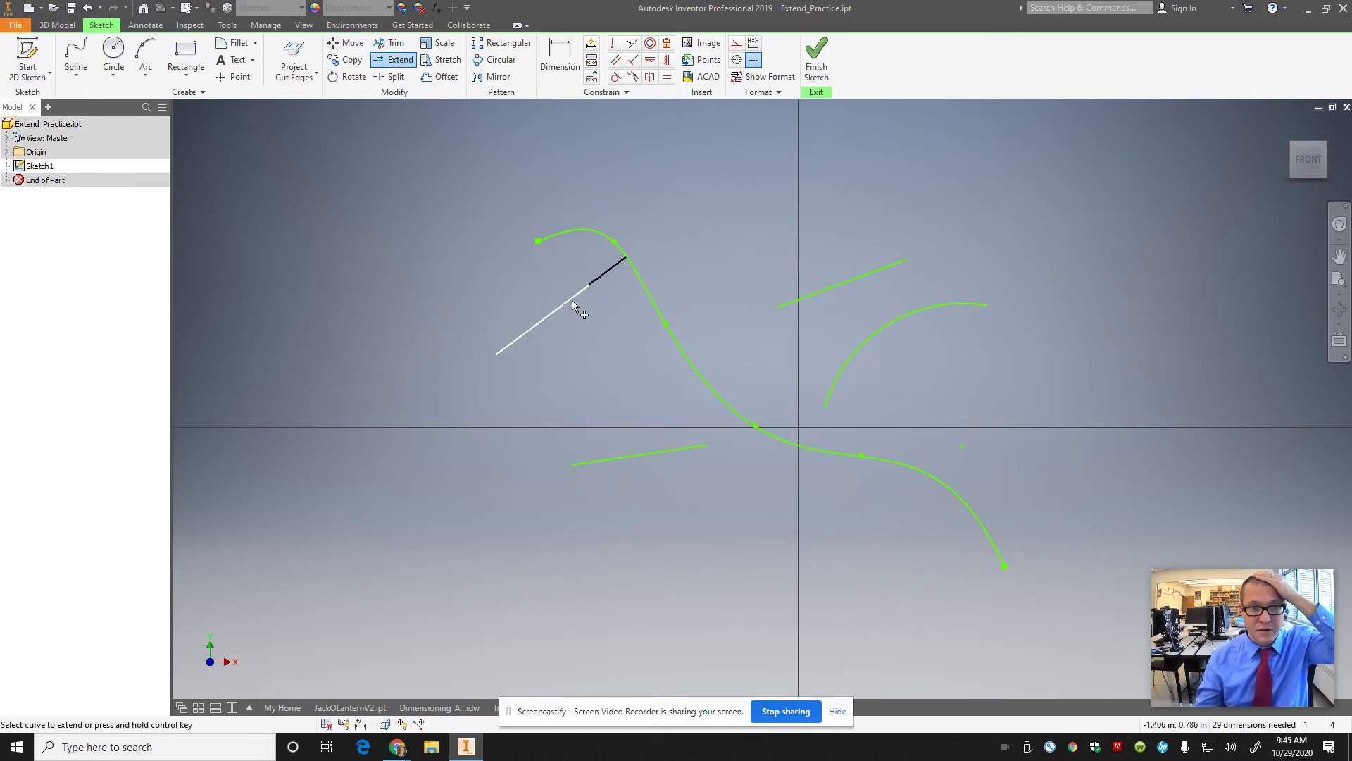
click(572, 301)
click(666, 407)
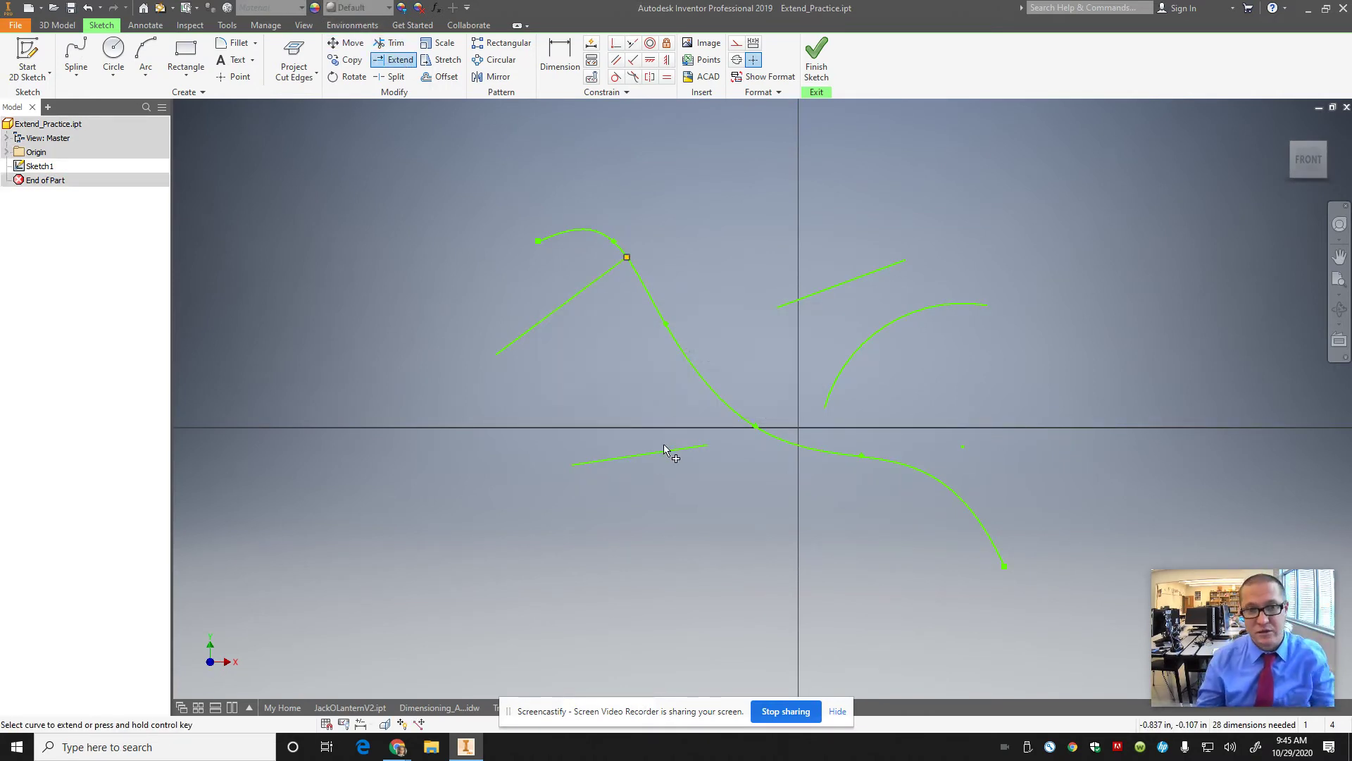
click(705, 447)
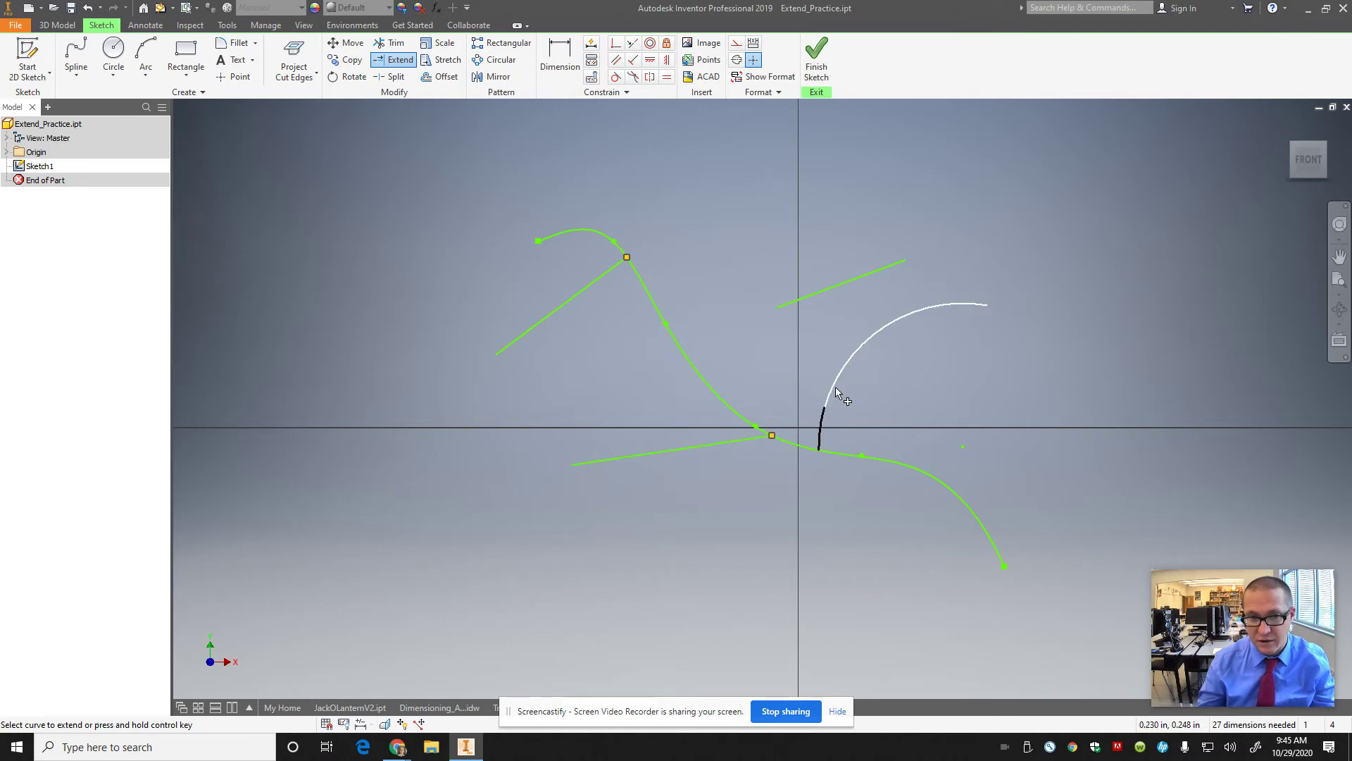
click(835, 376)
click(811, 299)
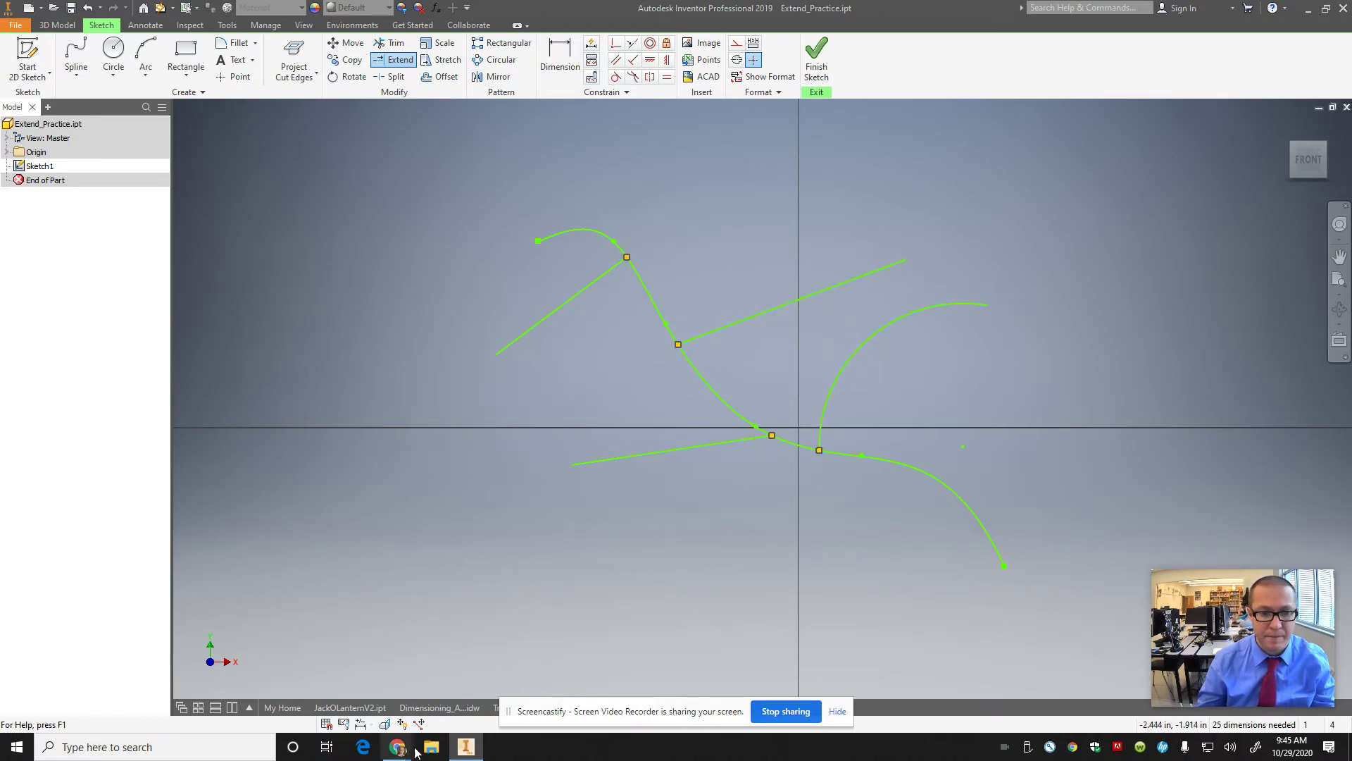
- Switch to the activity document in Chrome and review the Move Practice exercise and the before and after images of the arrow rotation
mouse_move(397, 746)
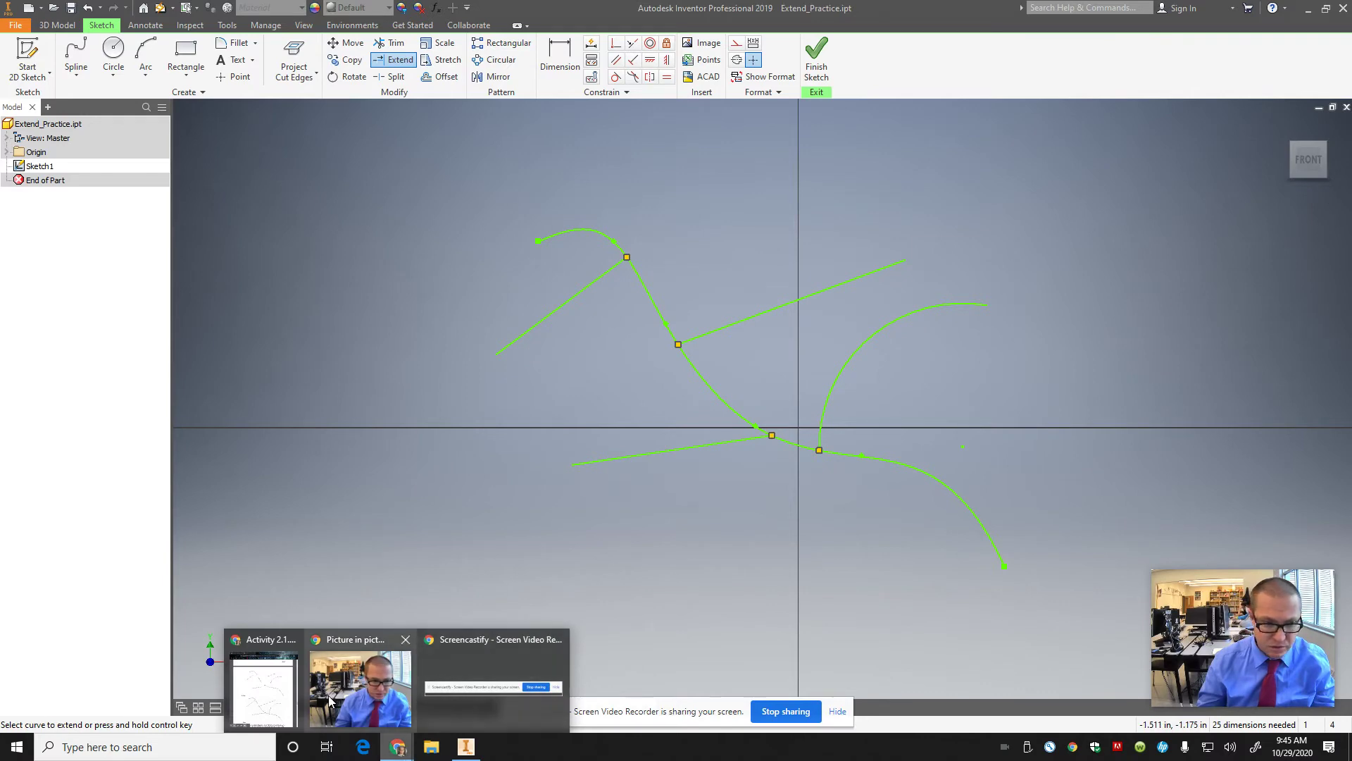
click(282, 686)
scroll(894, 538, down, 10)
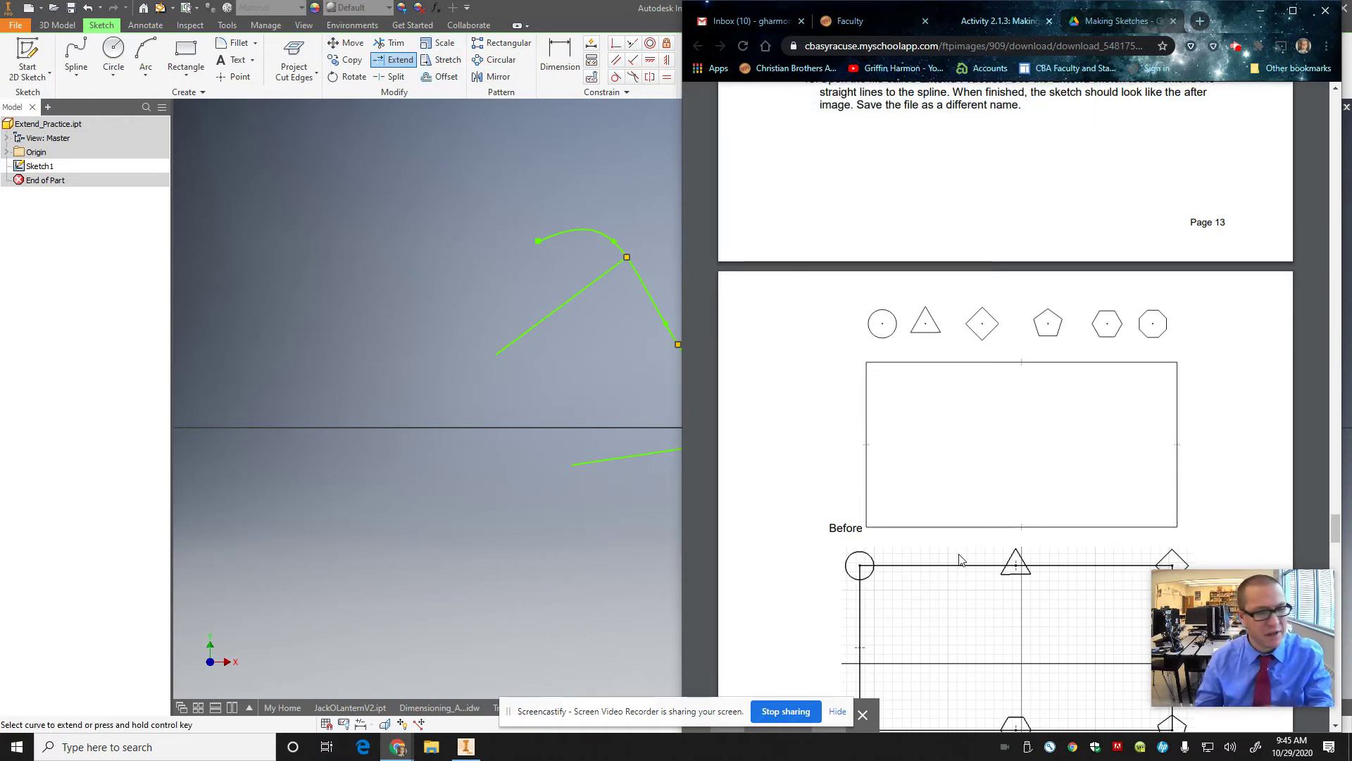
scroll(959, 558, down, 3)
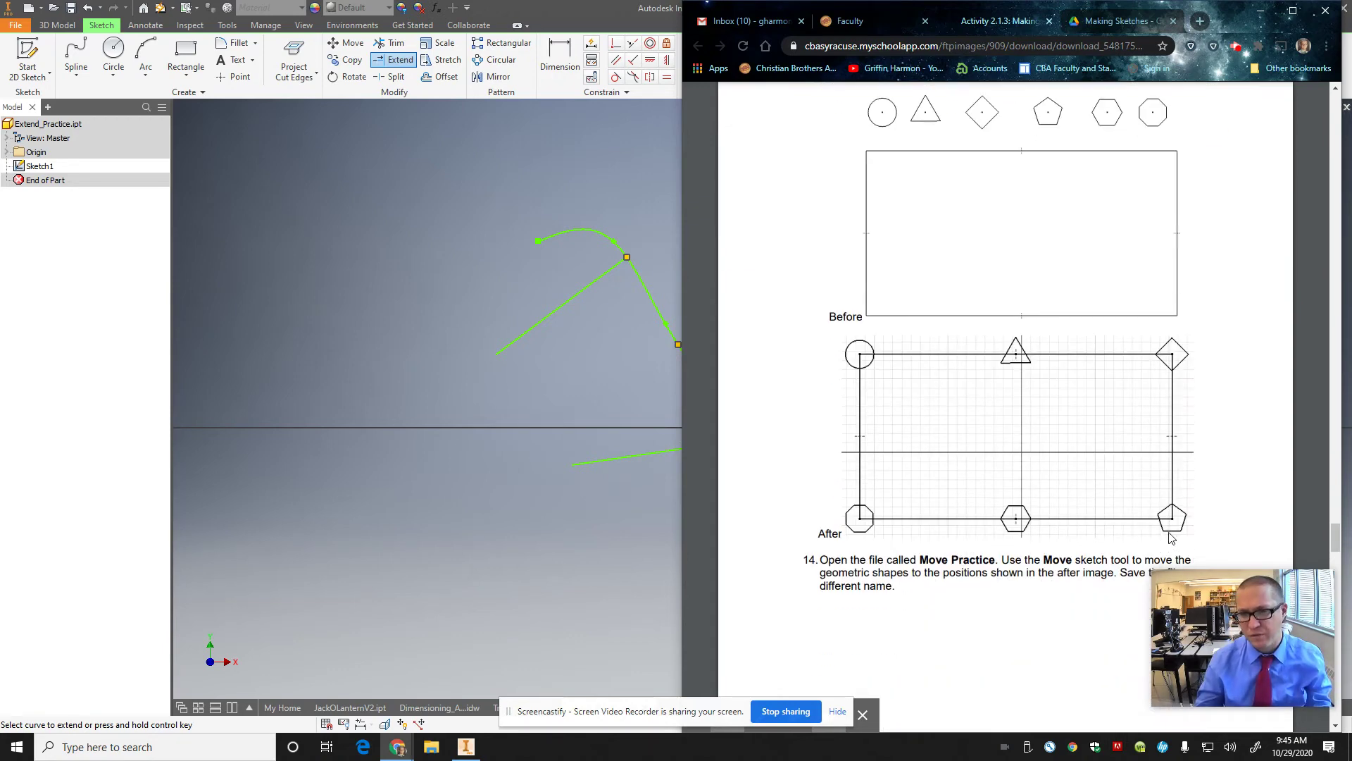
scroll(986, 598, down, 4)
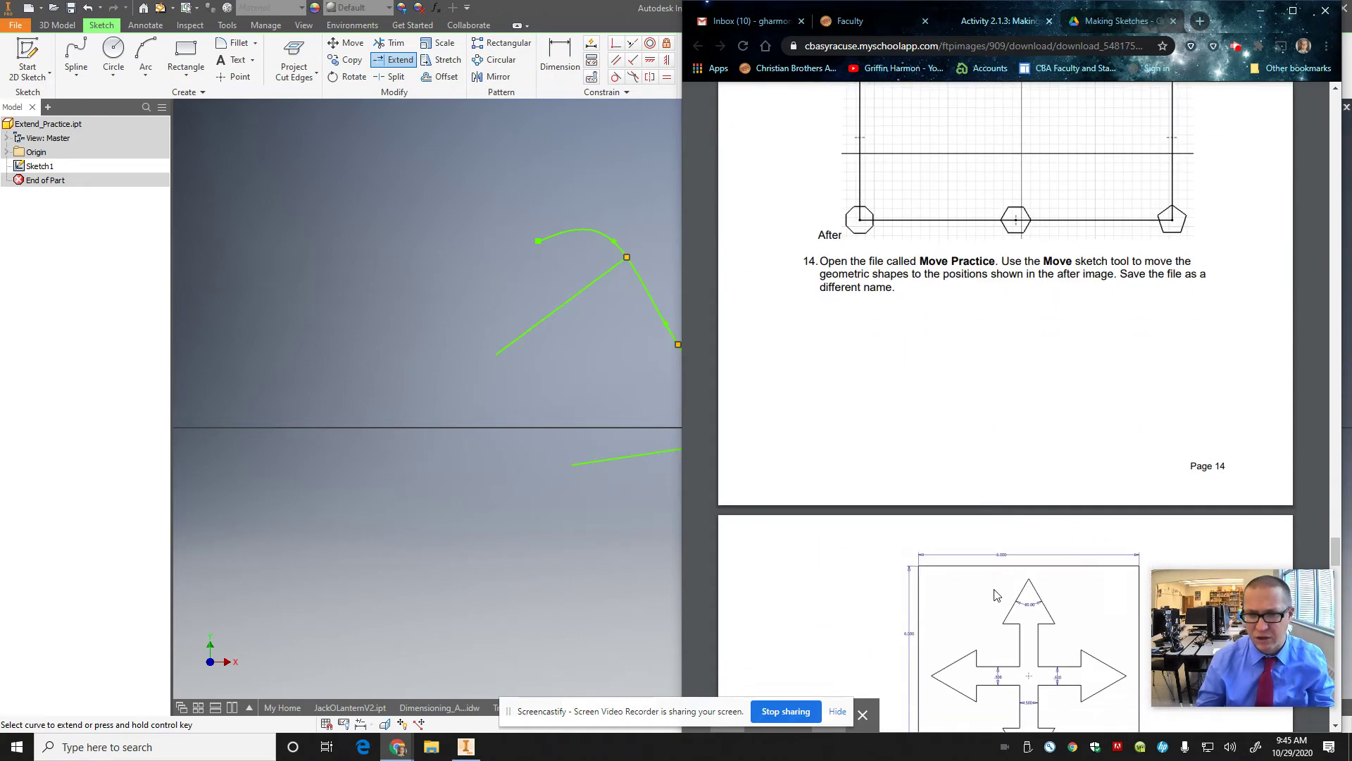
scroll(996, 595, down, 4)
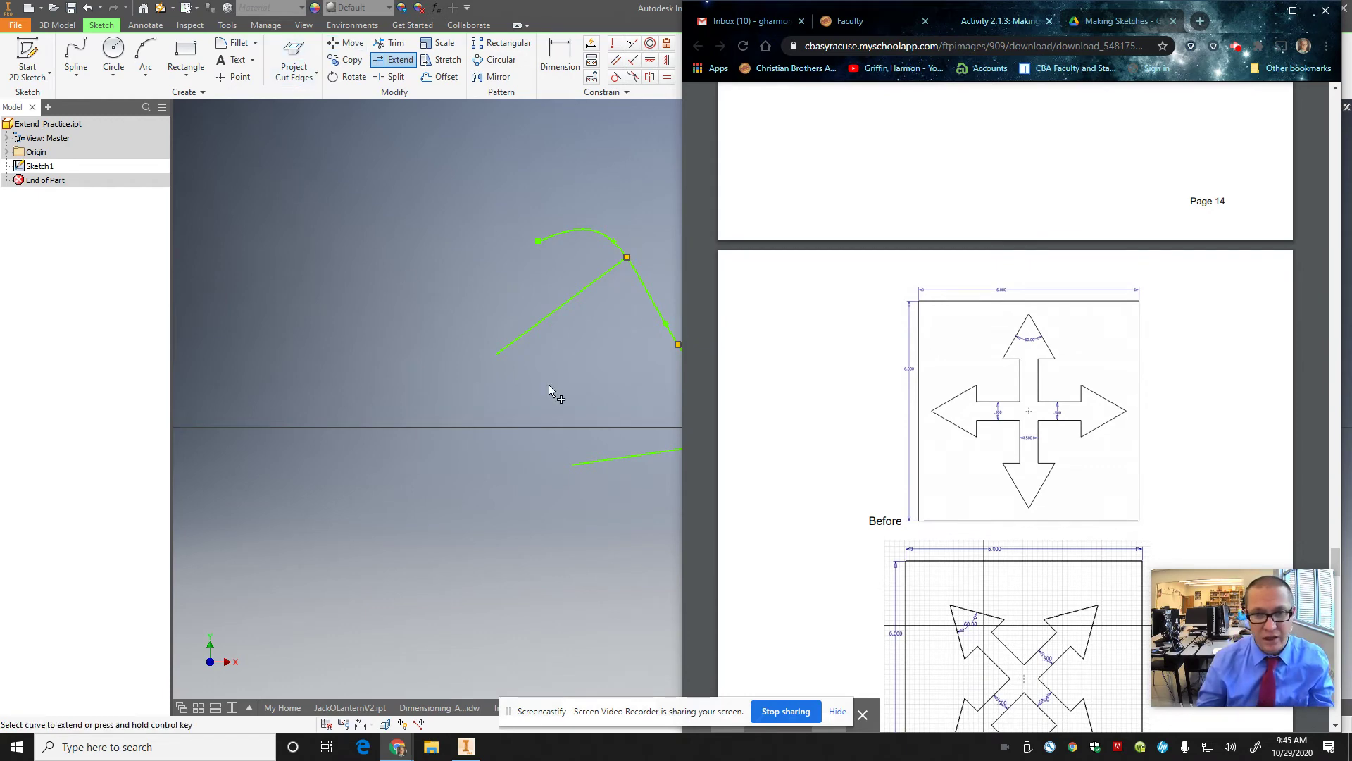
- Switch back to Inventor, open Rotate_Practice.ipt from the Making Sketches folder and edit Sketch1 in the front view
click(10, 26)
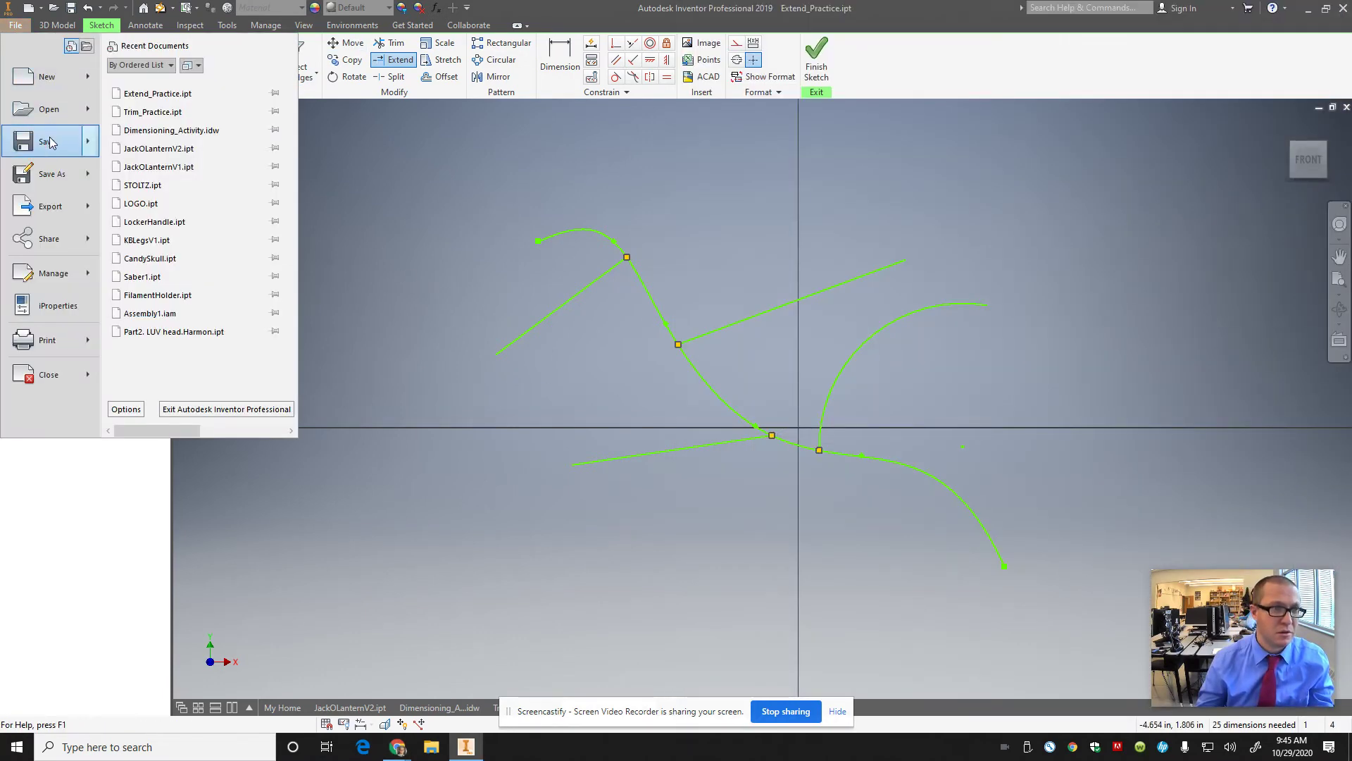
click(45, 108)
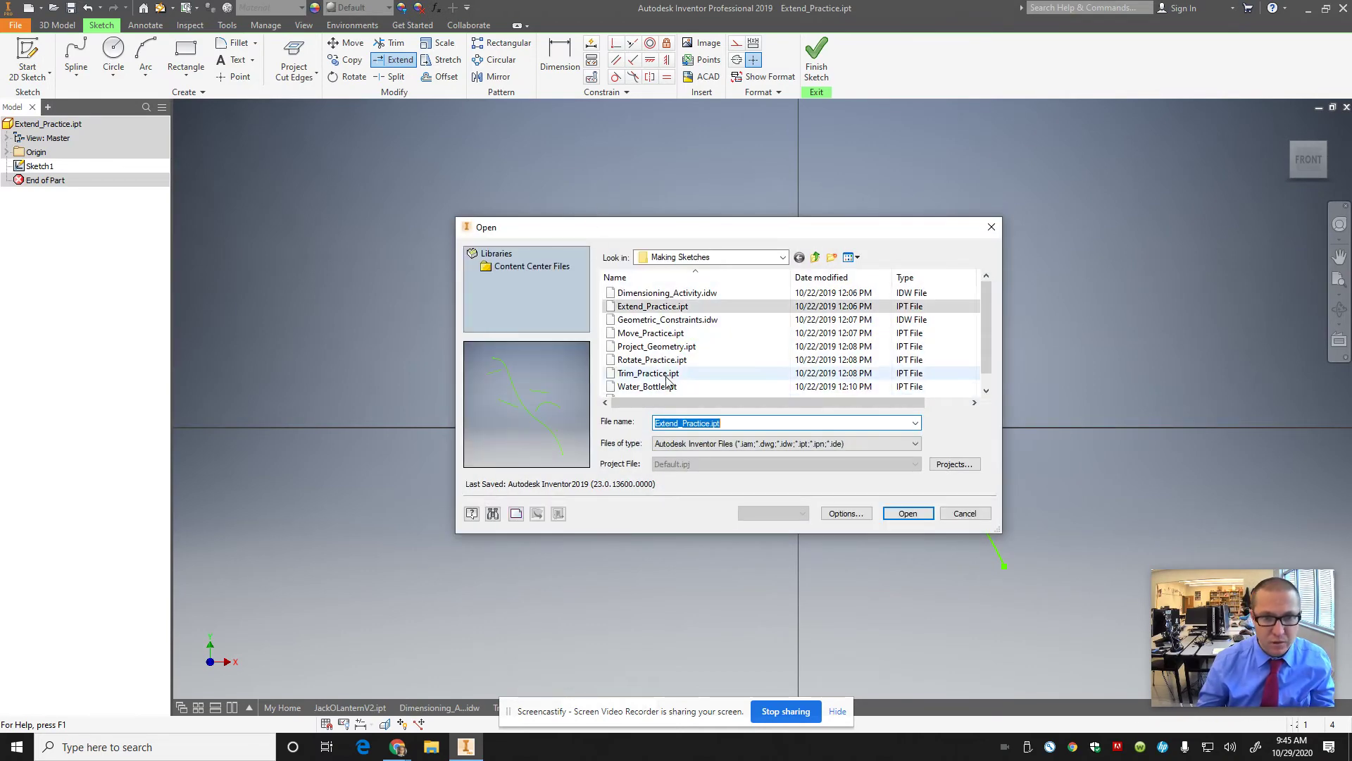
click(963, 512)
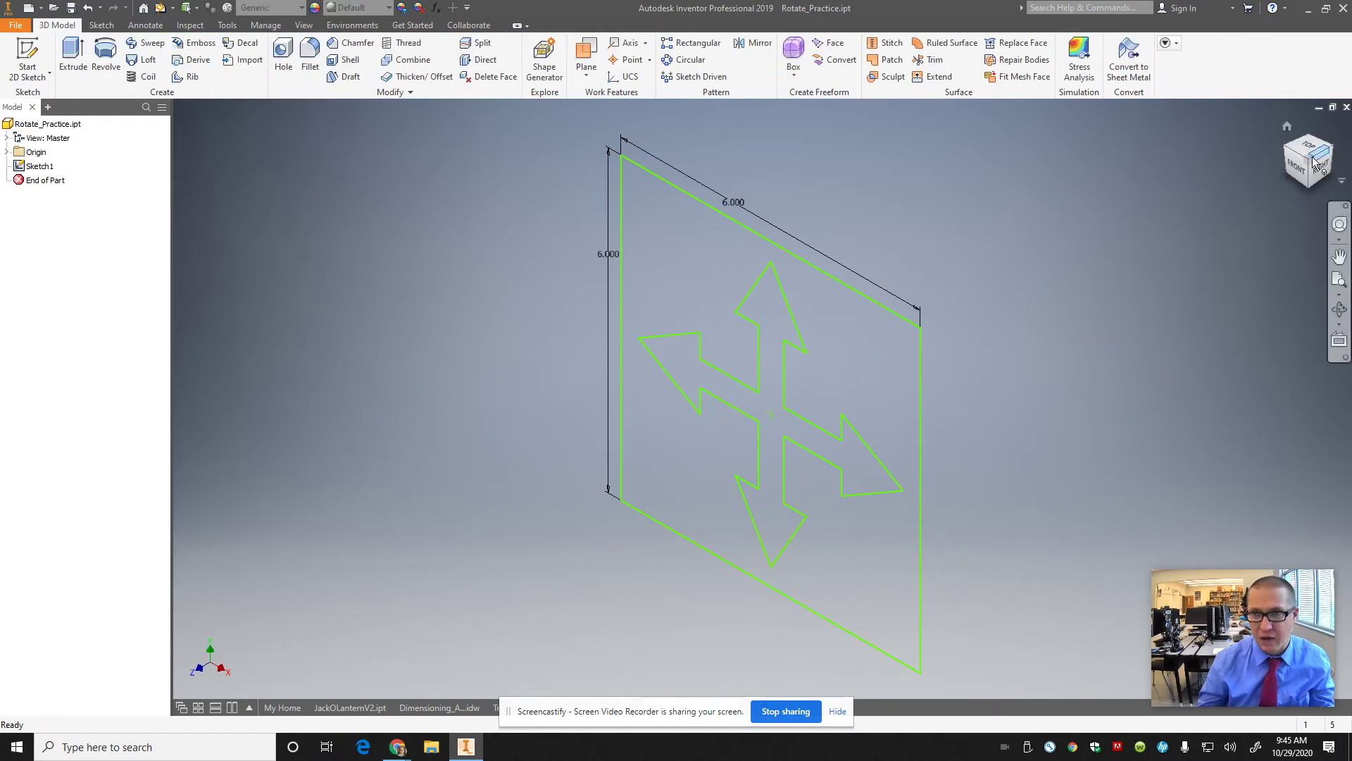
click(1300, 178)
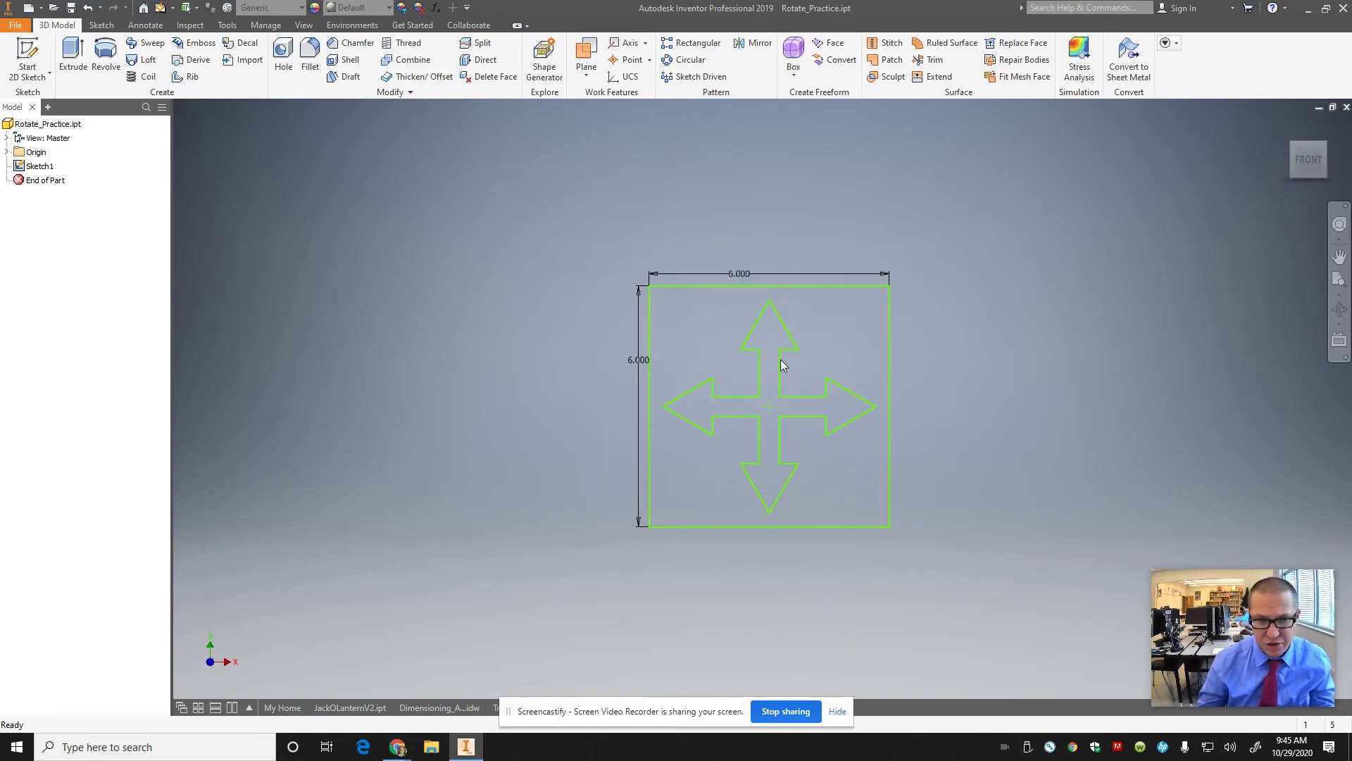
double_click(39, 166)
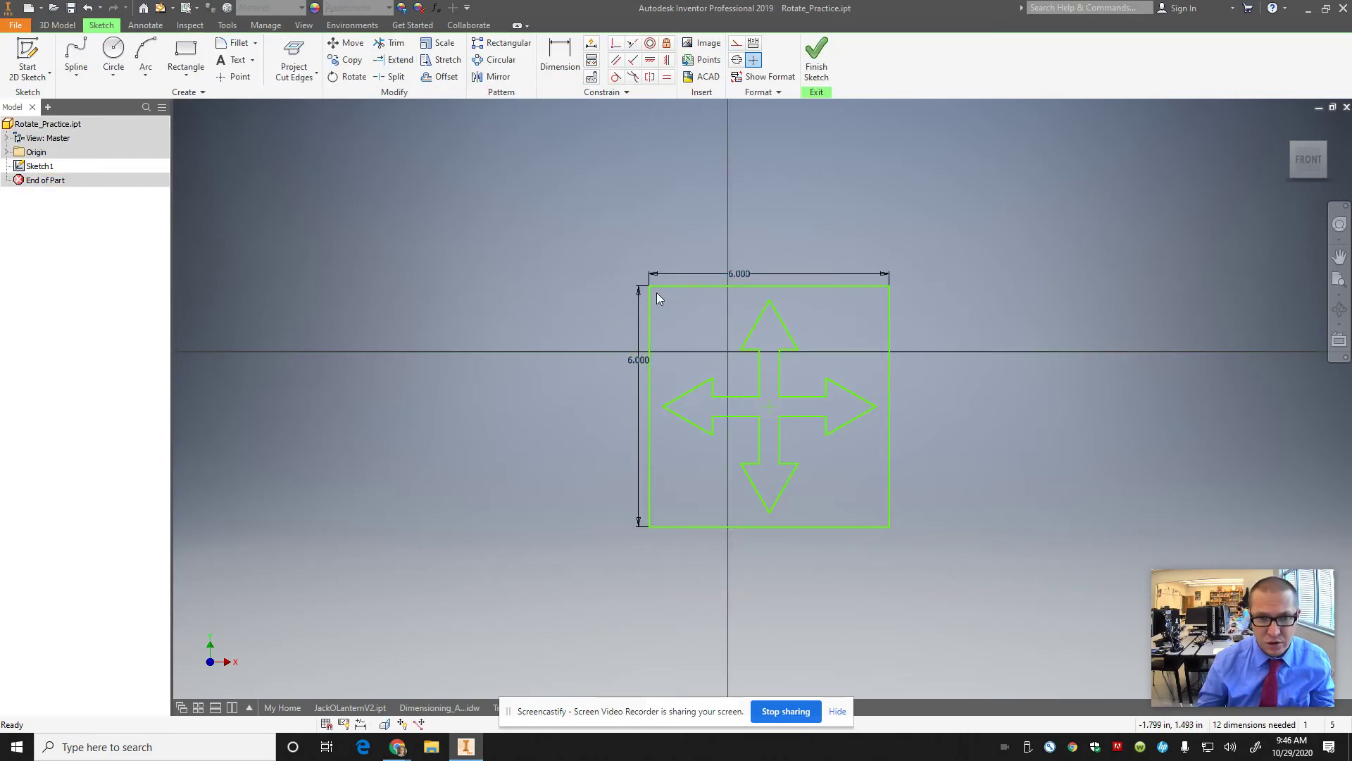
- Rotate the four-arrow shape 45 degrees about its center point inside the square, allowing its constraints to other geometry to be removed
mouse_move(655, 290)
mouse_down()
mouse_move(733, 376)
mouse_move(814, 431)
mouse_move(811, 448)
mouse_move(884, 523)
mouse_up()
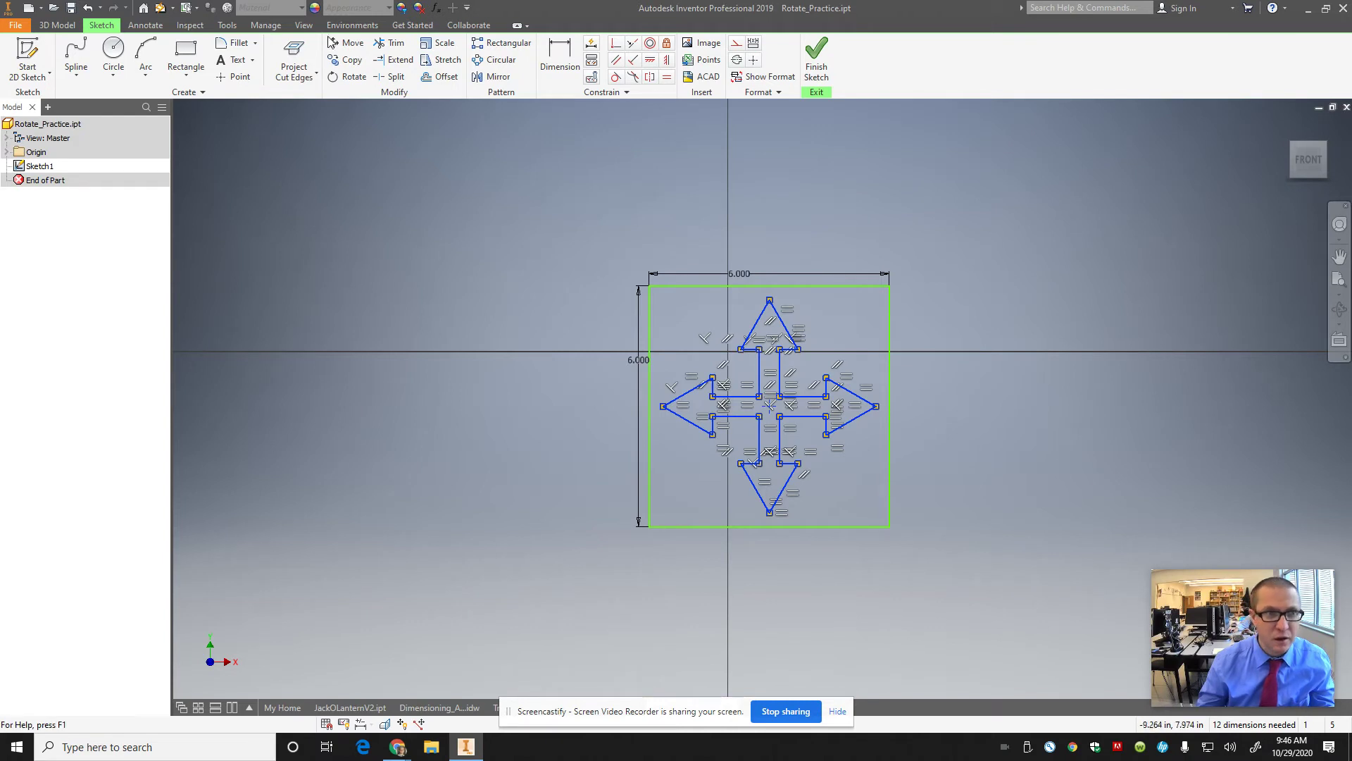
click(347, 76)
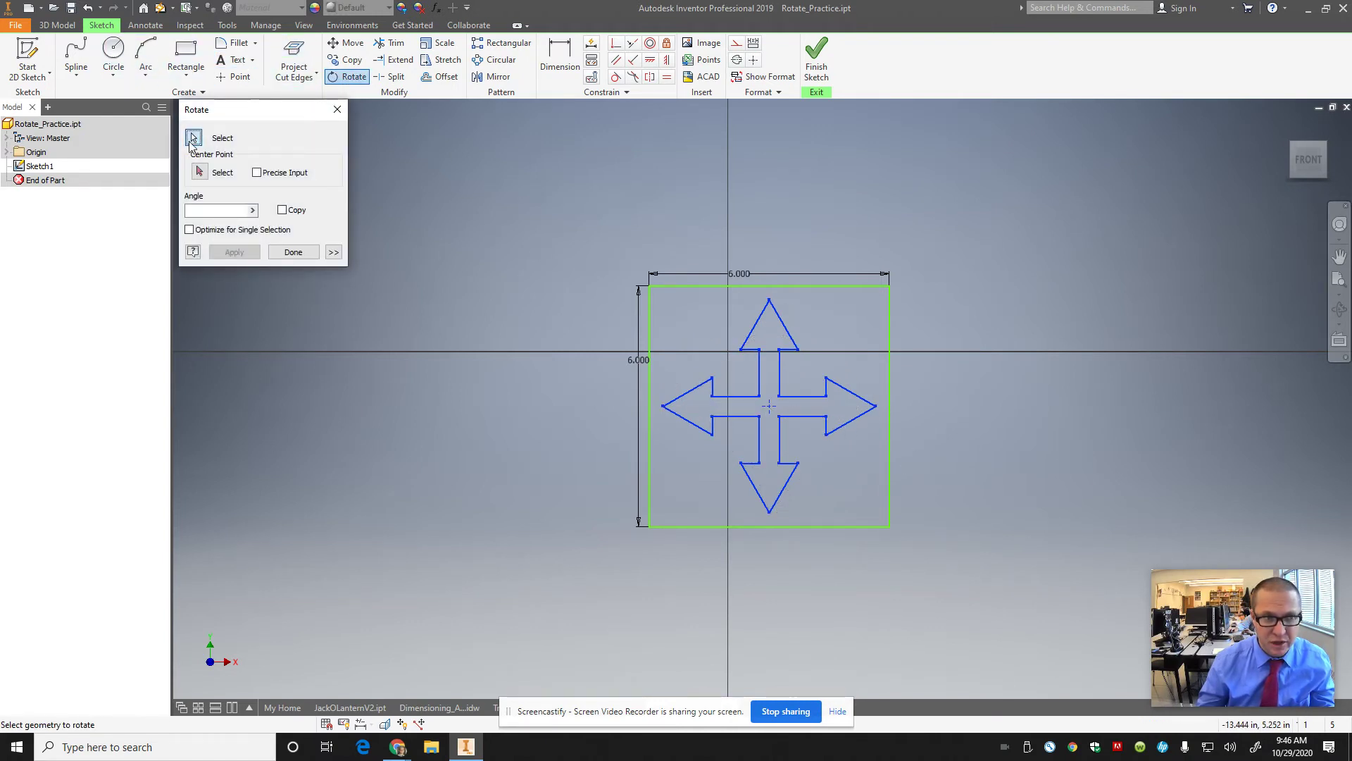
click(200, 171)
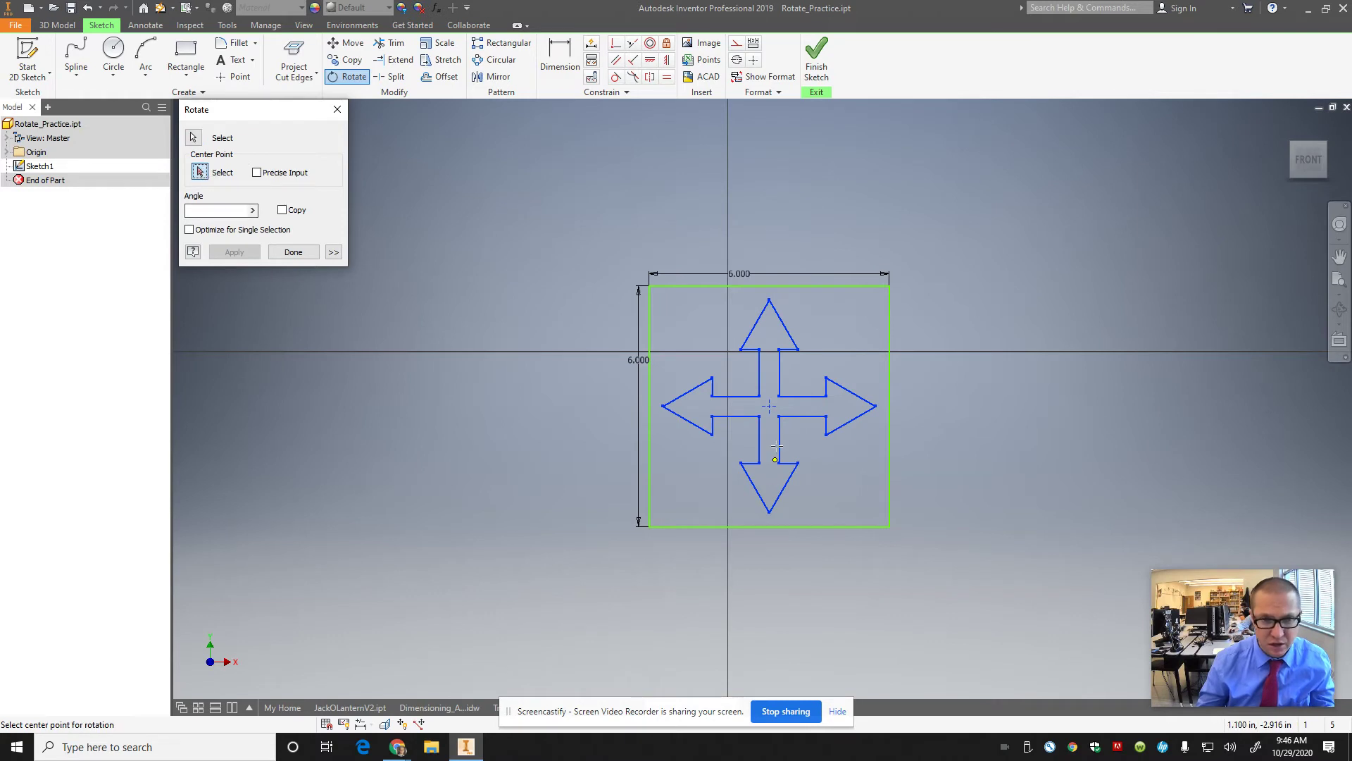
click(769, 405)
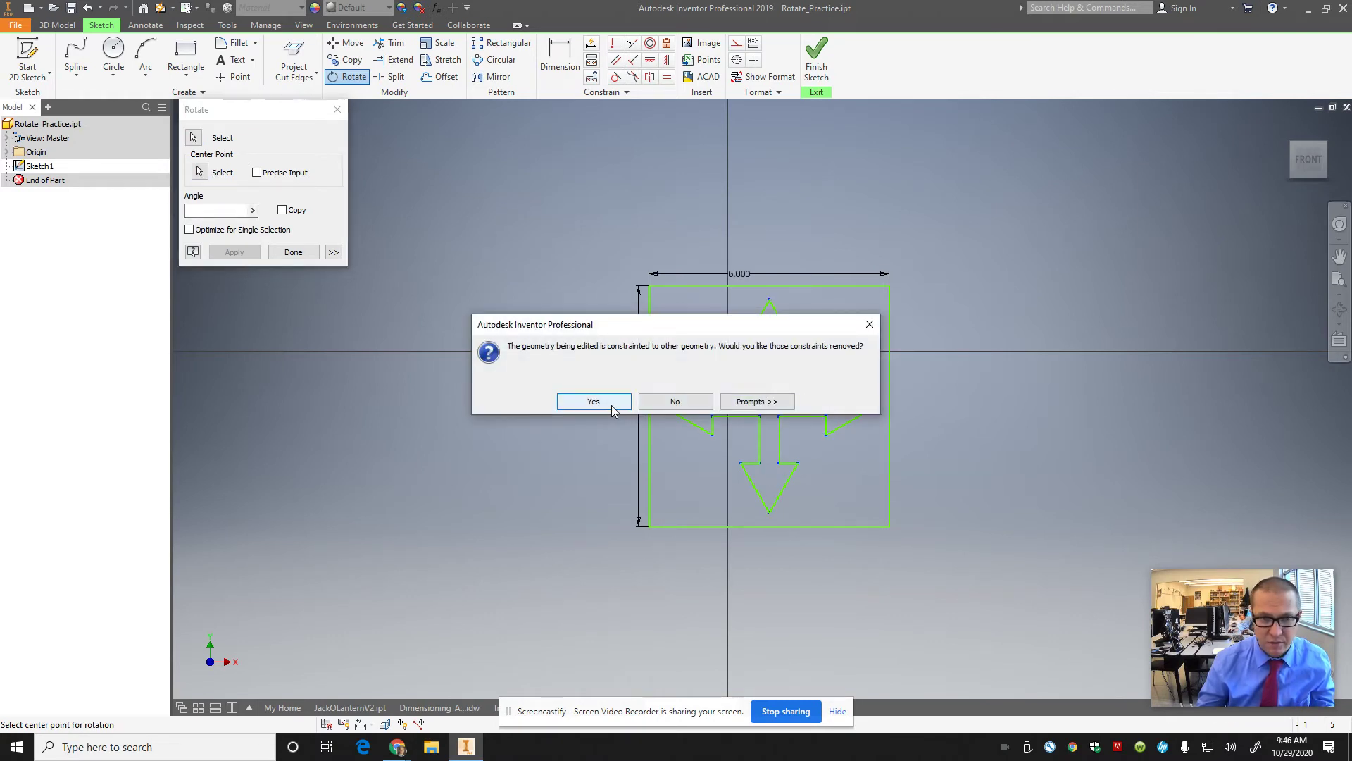
click(610, 405)
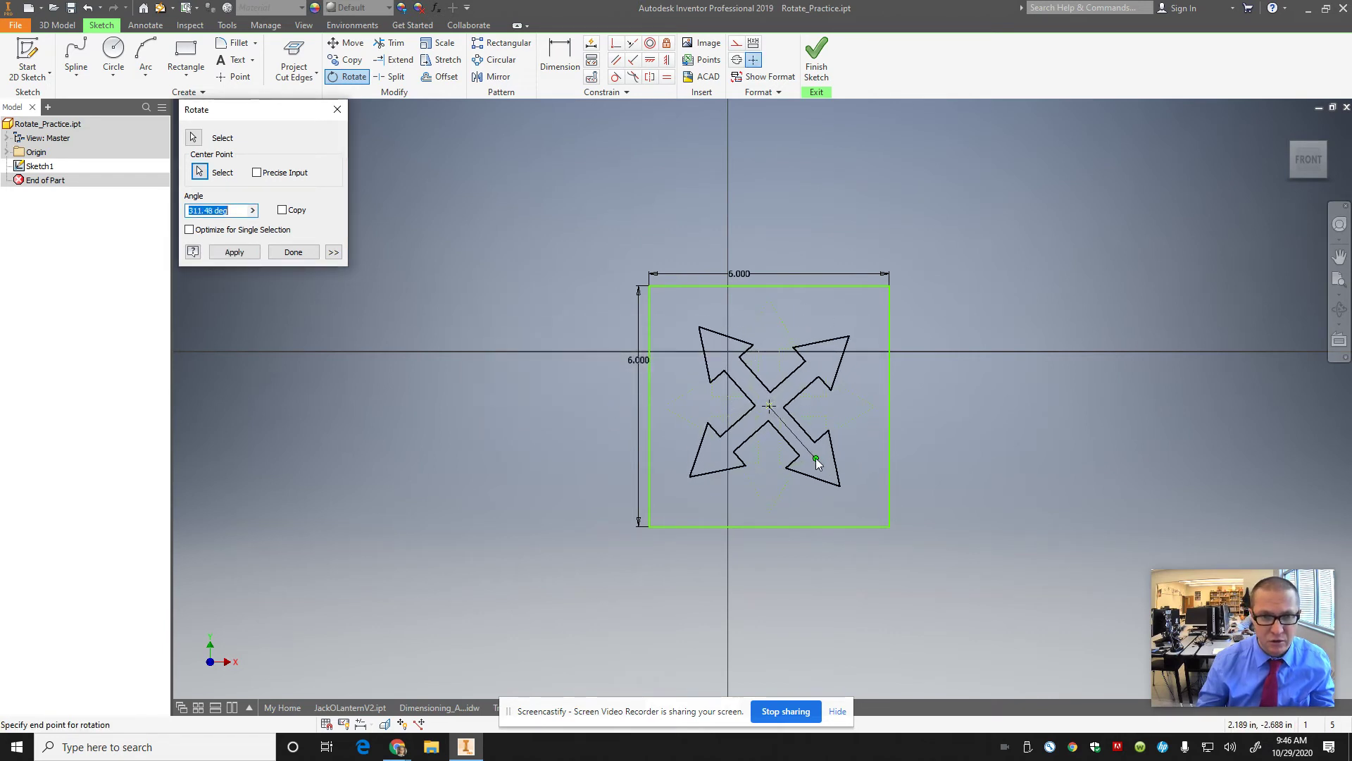
text(90)
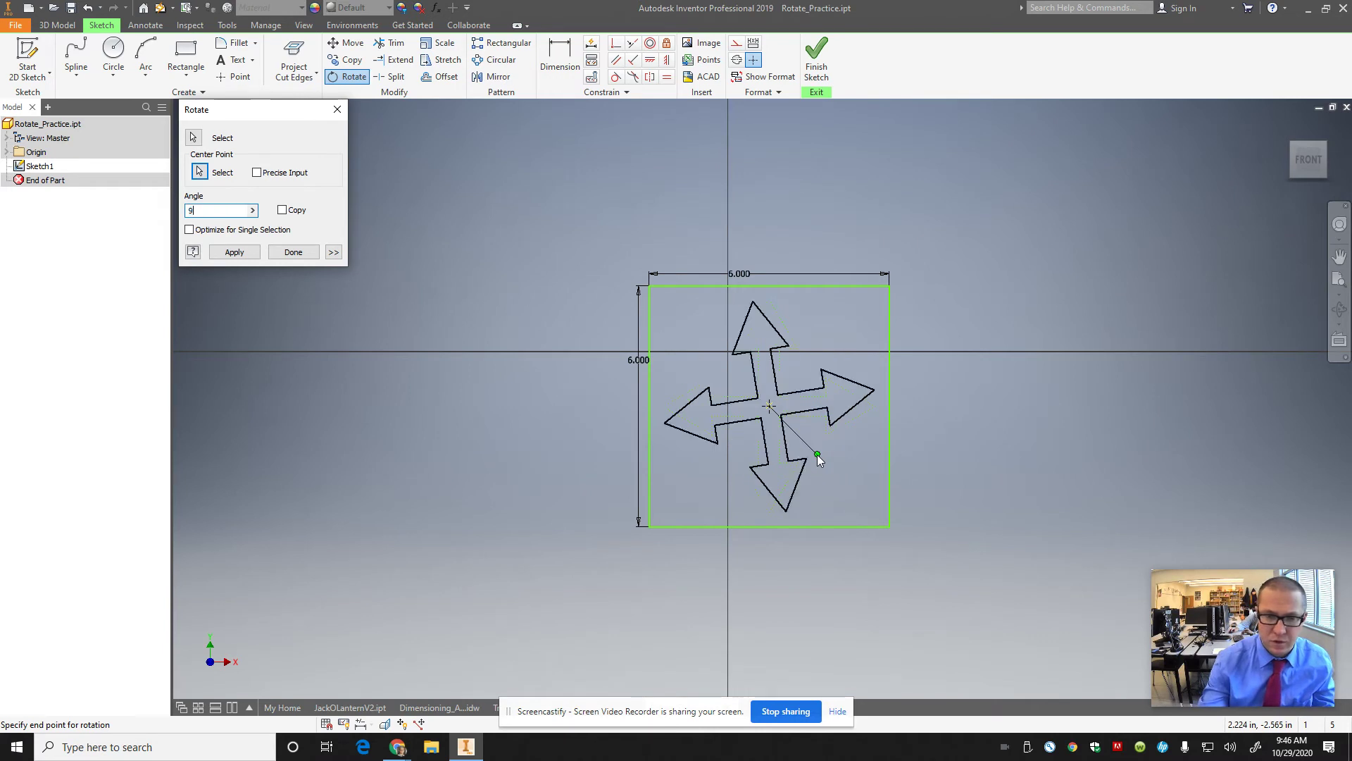
key(BackSpace)
key(BackSpace)
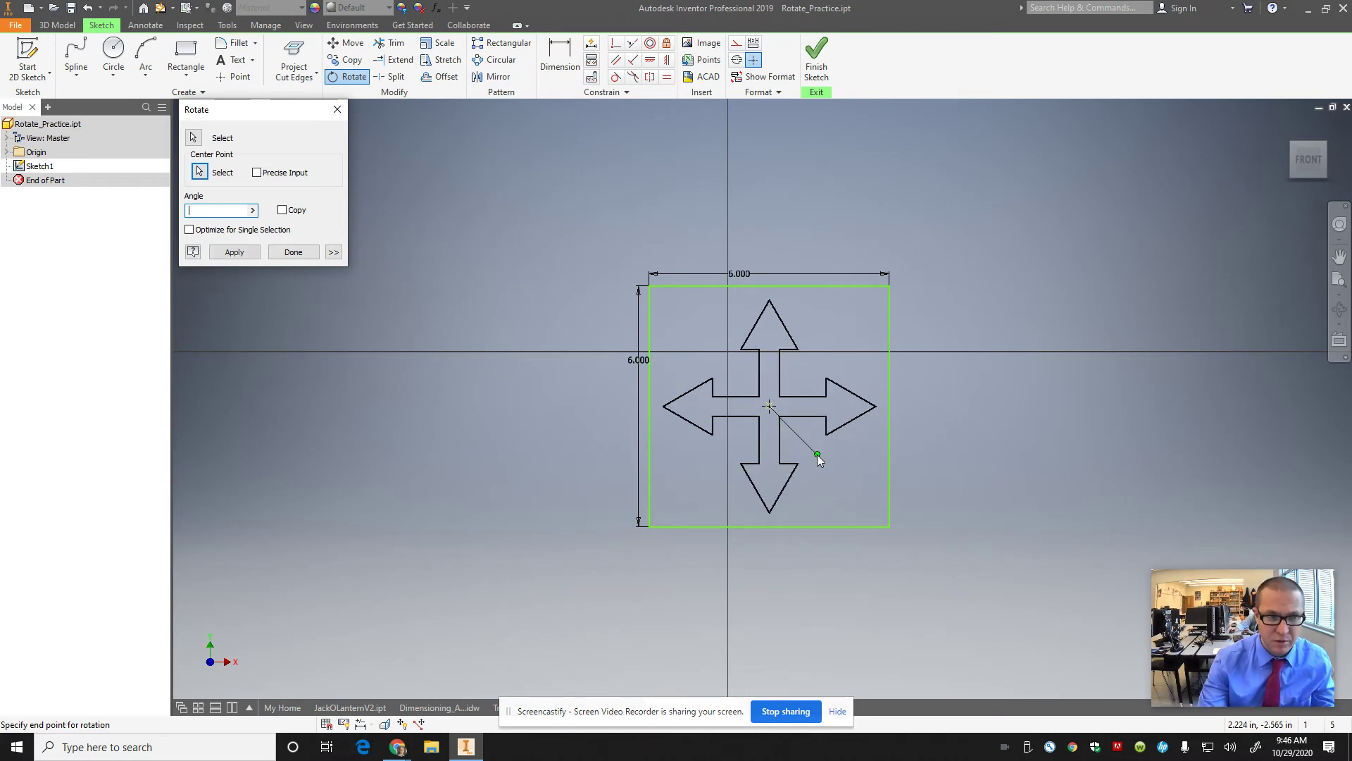
text(45)
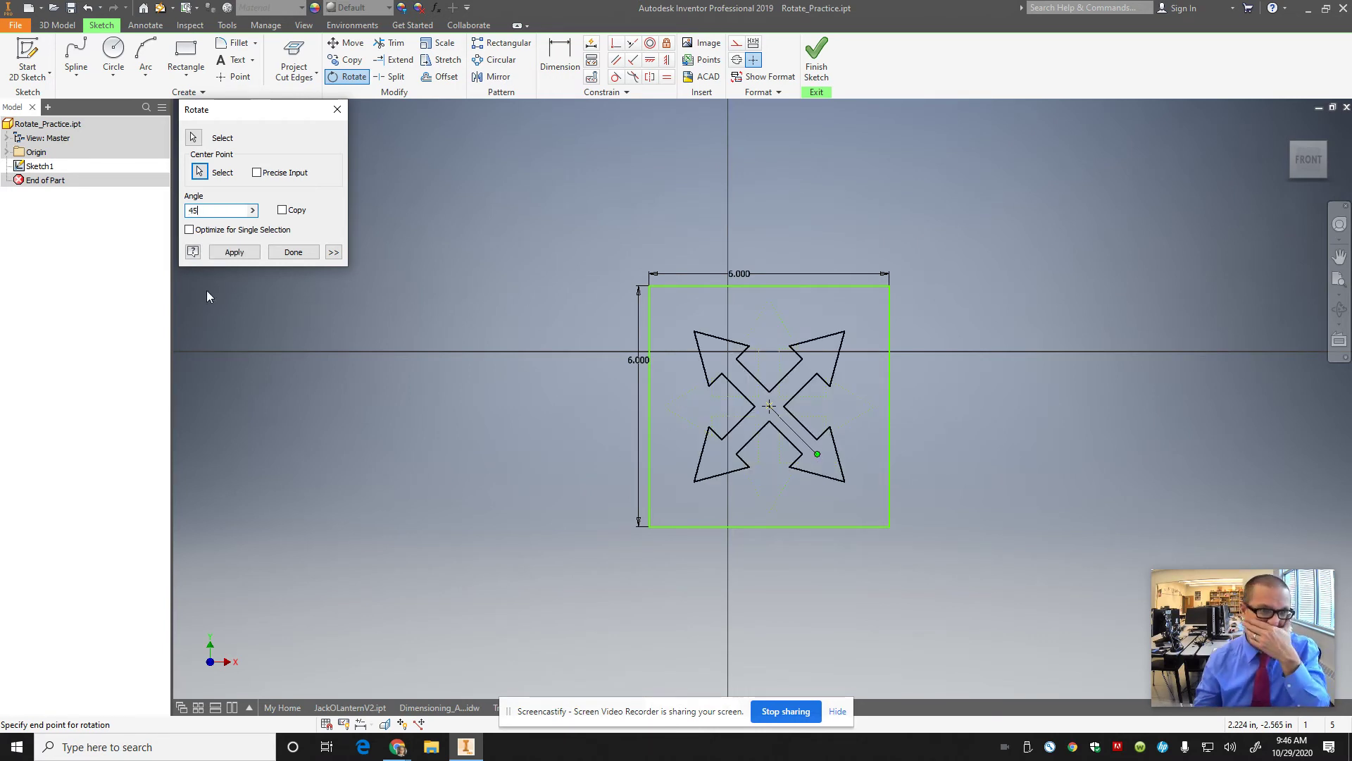
click(234, 251)
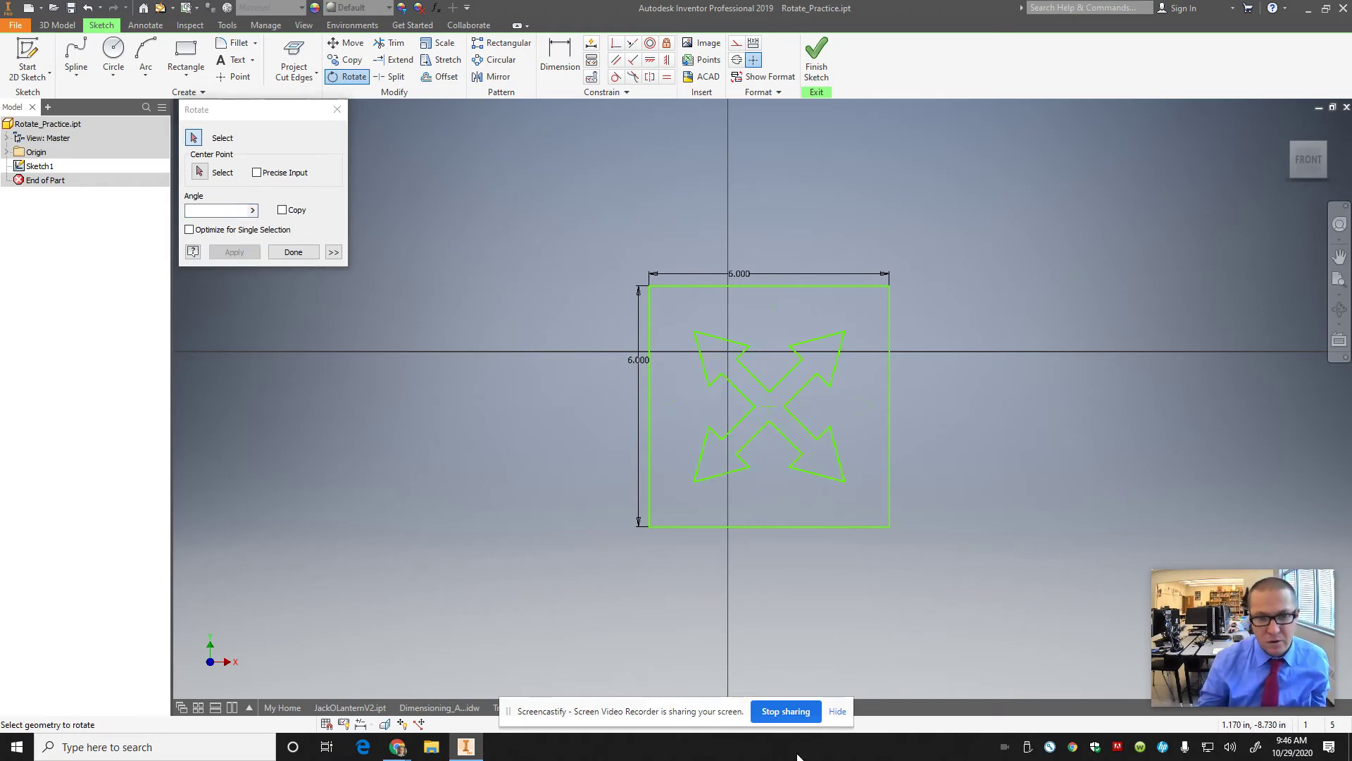
- Switch to the activity document in Chrome and review the Geometric Constraints exercise with its before and after sheets
mouse_move(397, 746)
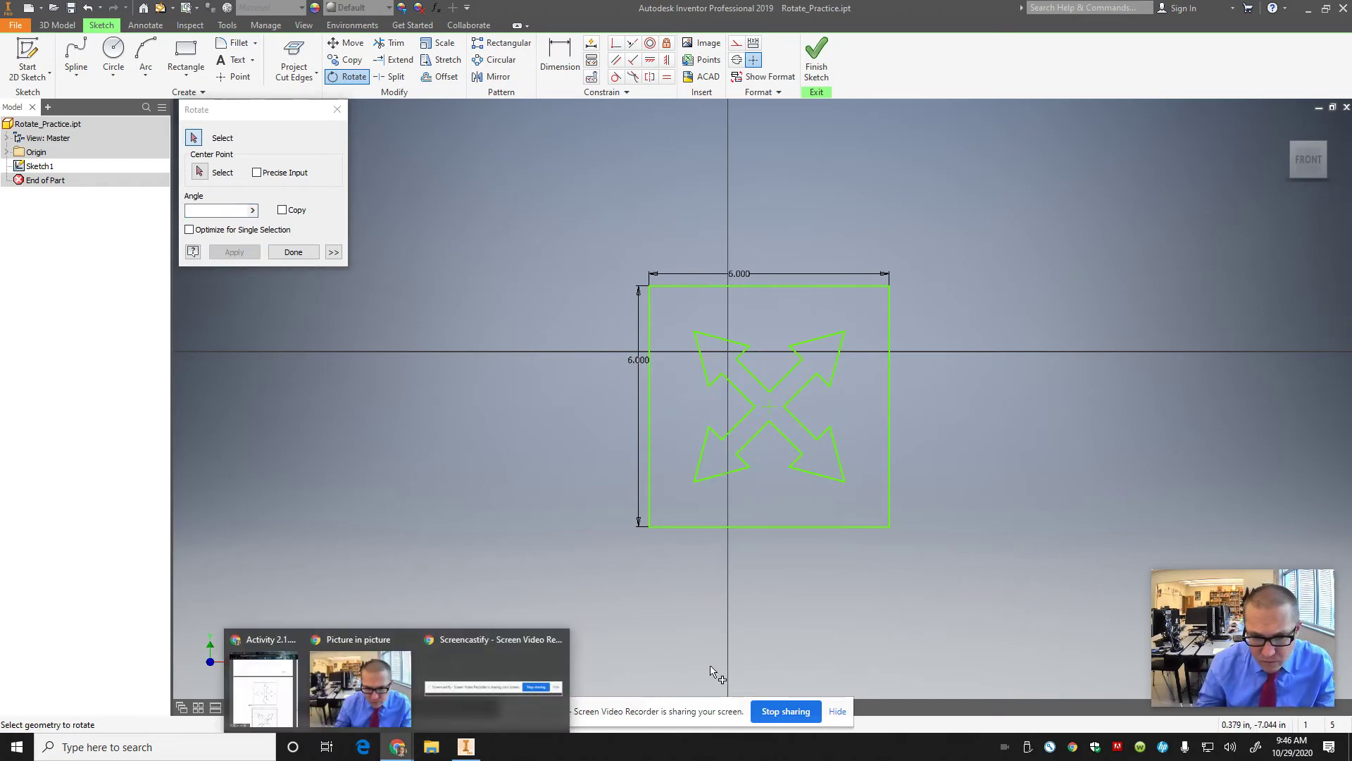
click(264, 687)
scroll(1067, 391, down, 15)
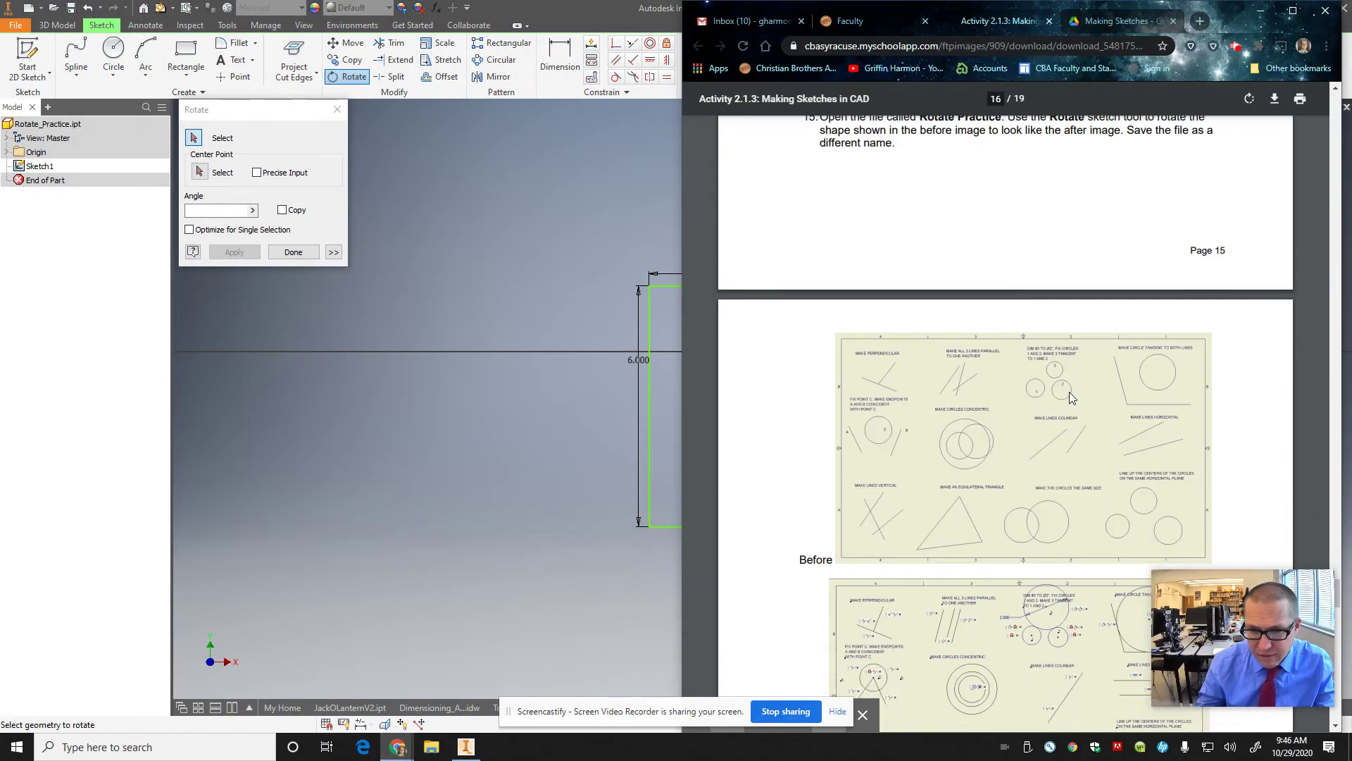
scroll(1074, 399, up, 5)
scroll(1076, 399, down, 2)
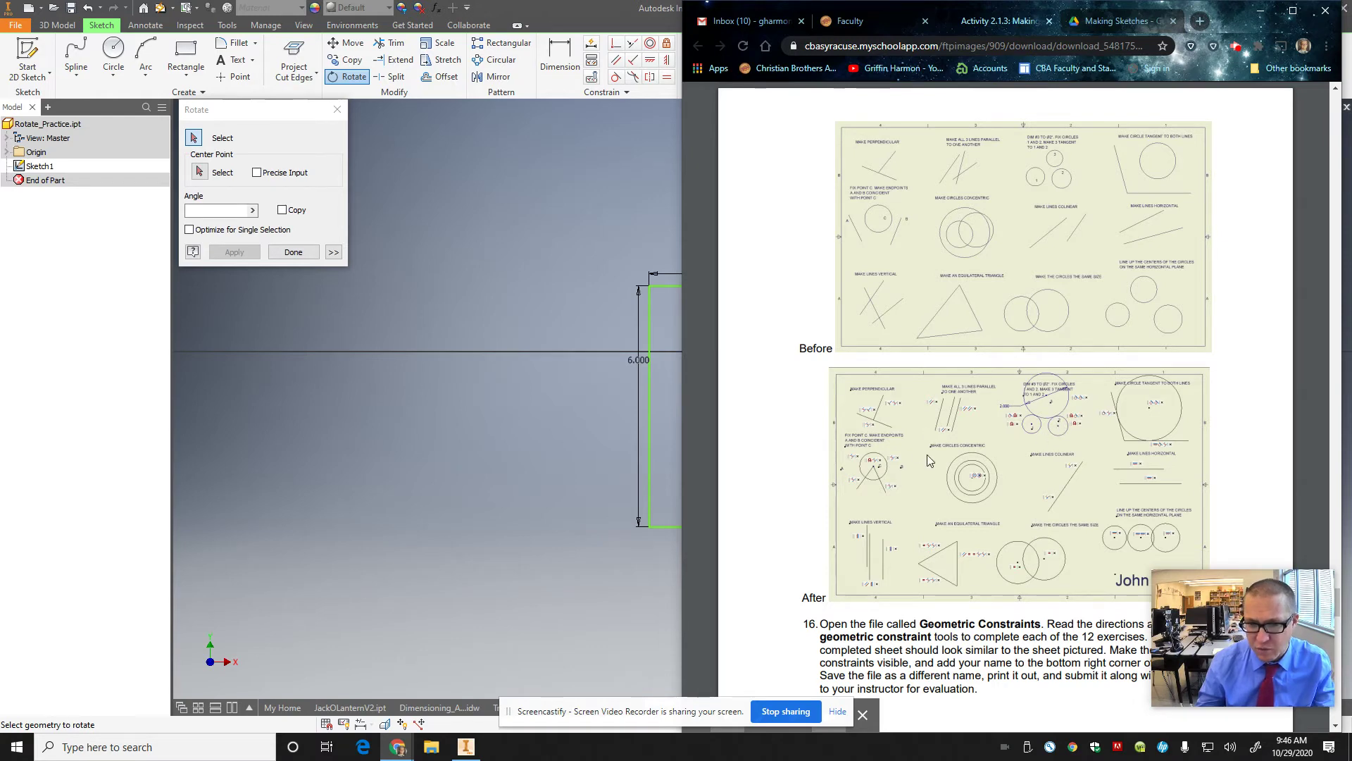
- Review the remaining activity exercises in the document: Project Geometry, Wristband and Water Bottle, and return to the Geometric Constraints exercise
scroll(929, 458, down, 15)
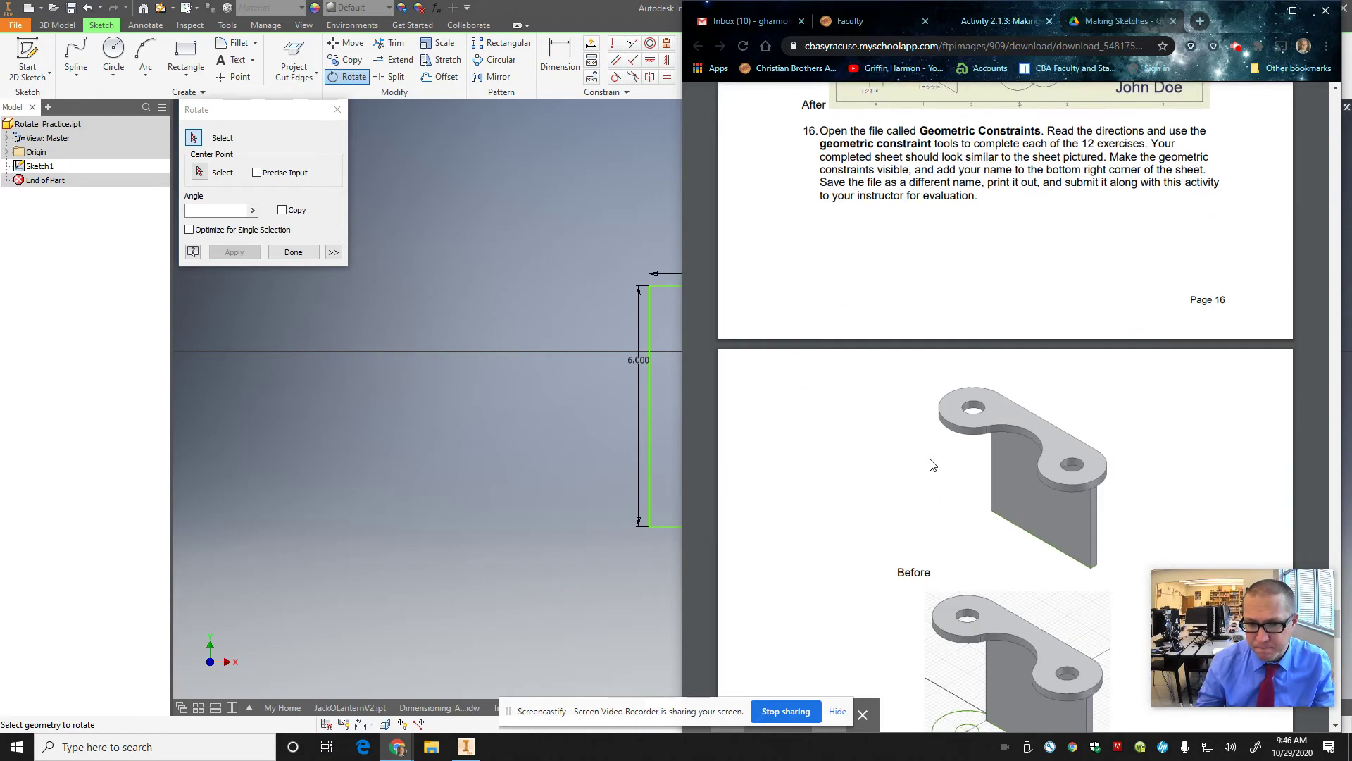
scroll(943, 457, up, 4)
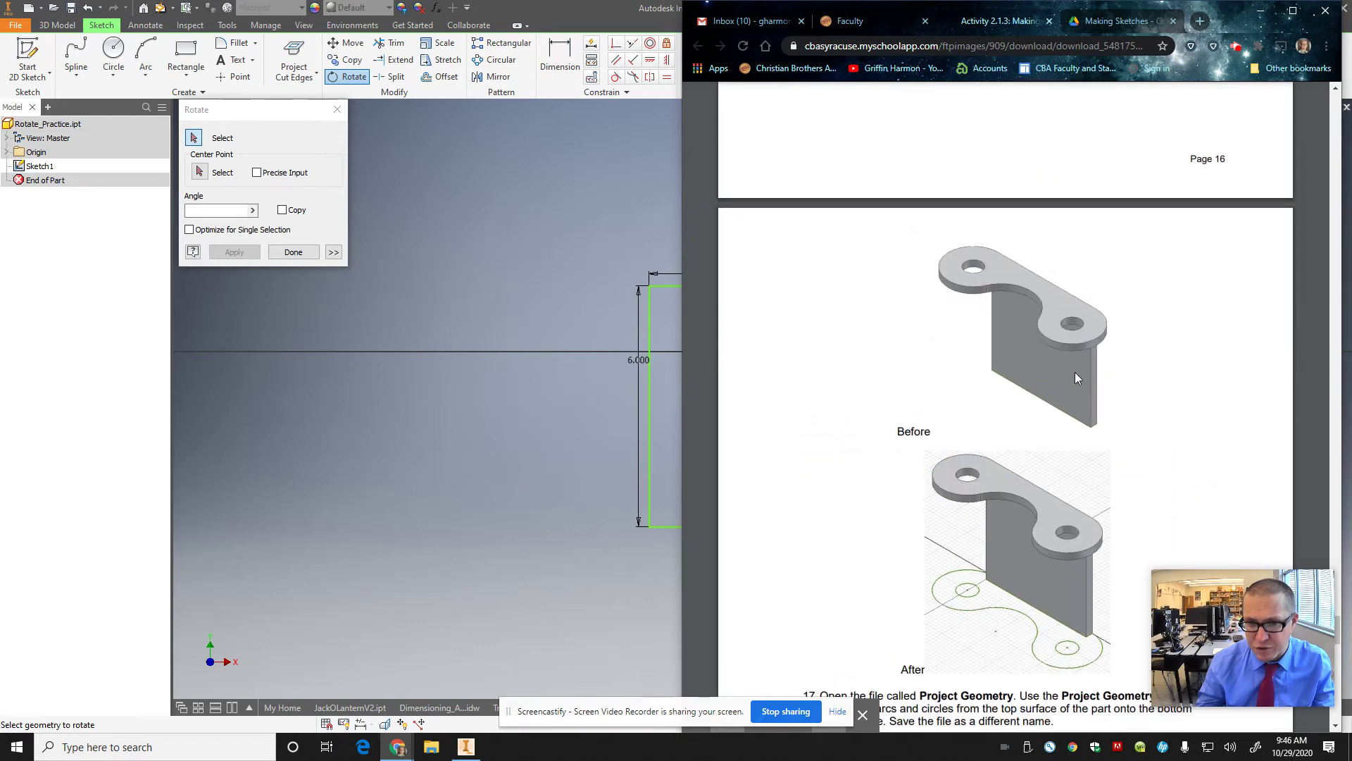
scroll(911, 541, down, 3)
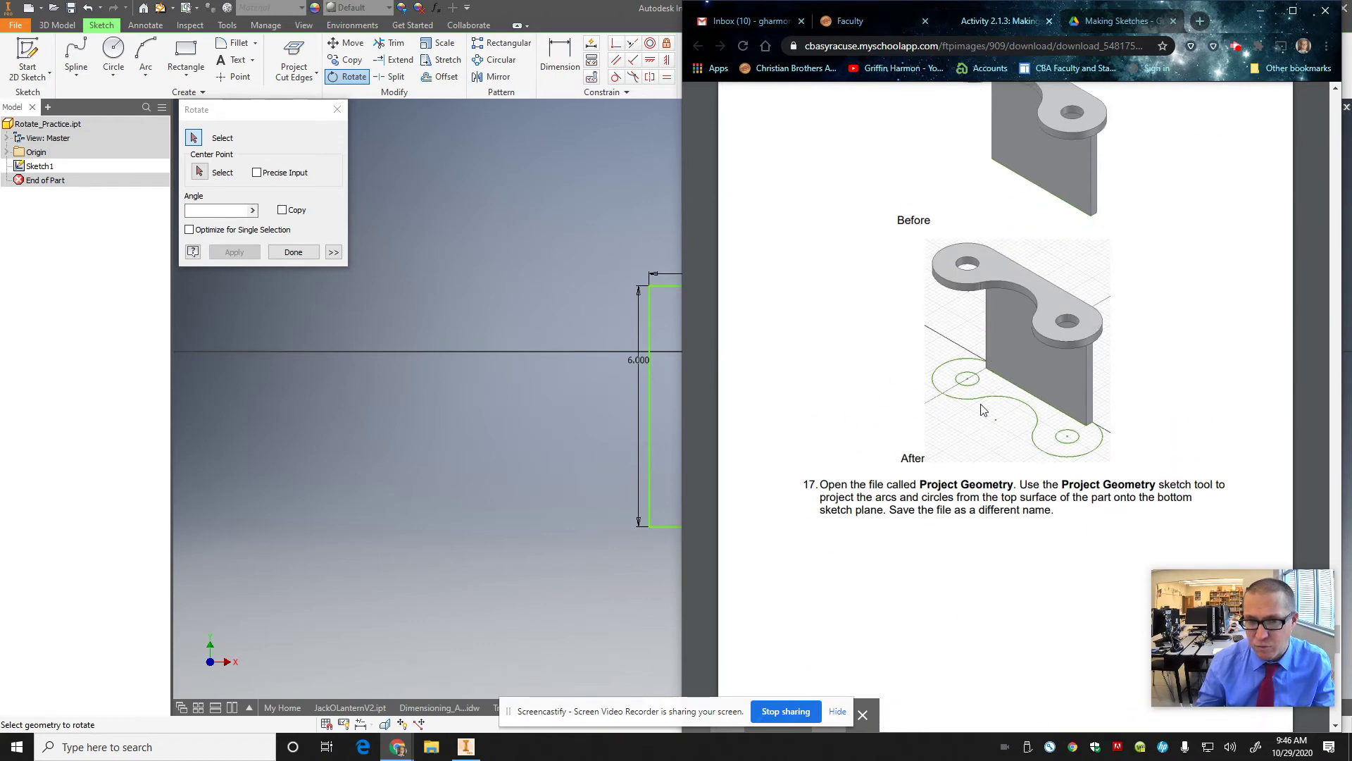
scroll(987, 514, down, 9)
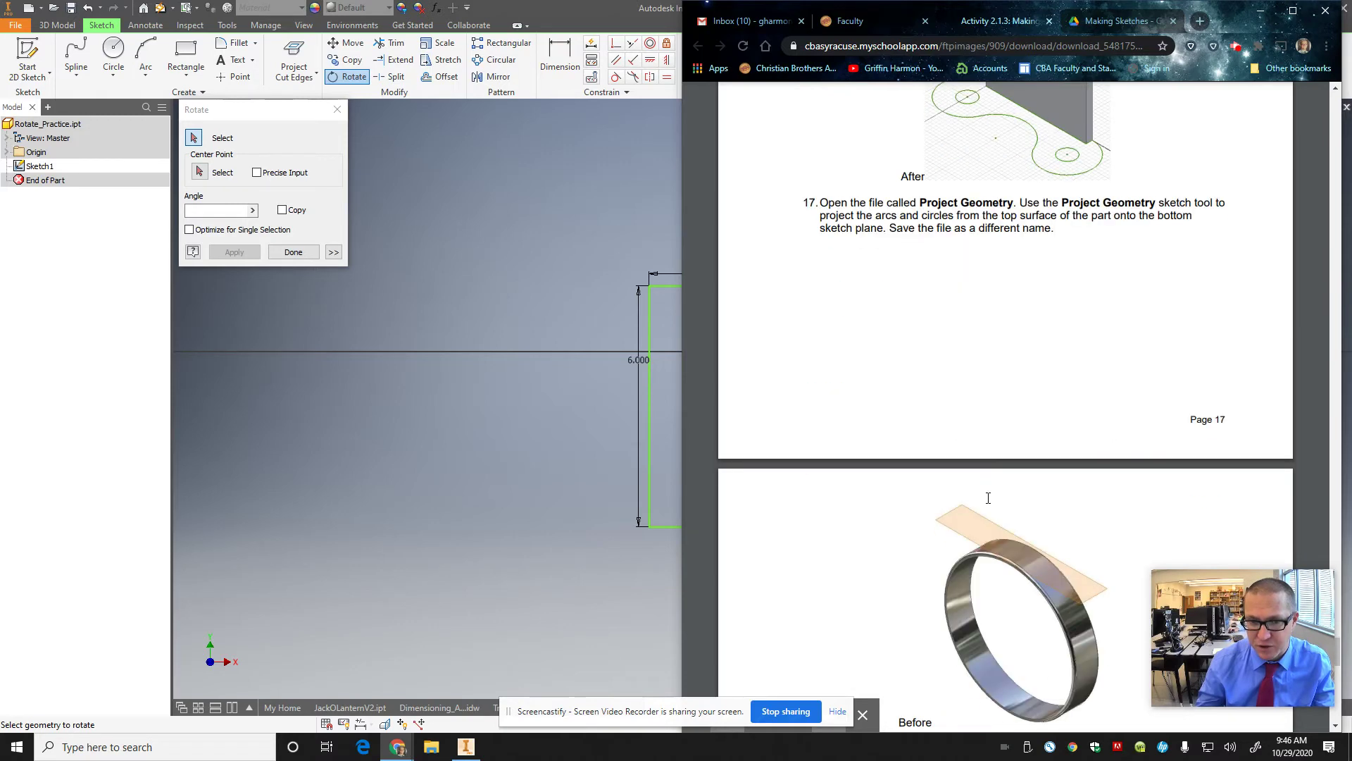
scroll(990, 497, up, 5)
scroll(994, 500, down, 5)
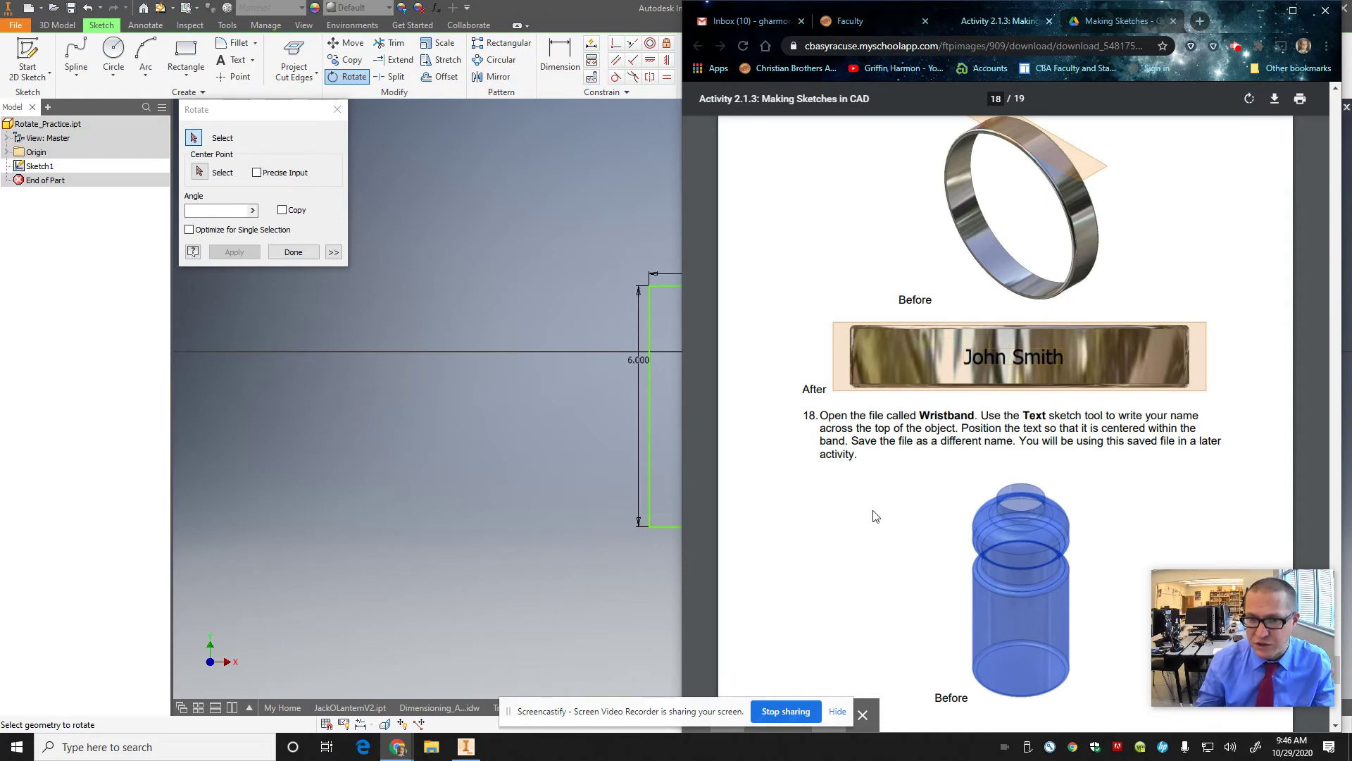
scroll(875, 516, down, 7)
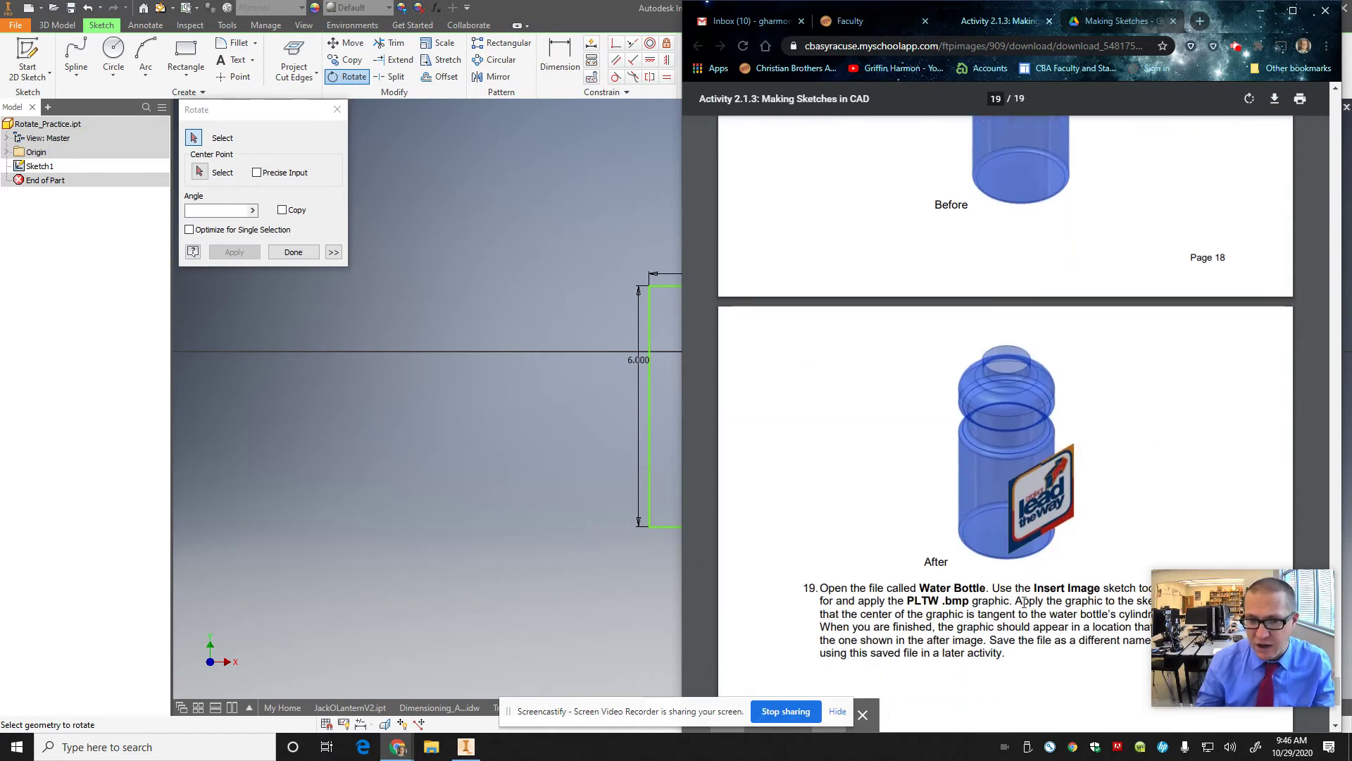
scroll(1022, 377, down, 3)
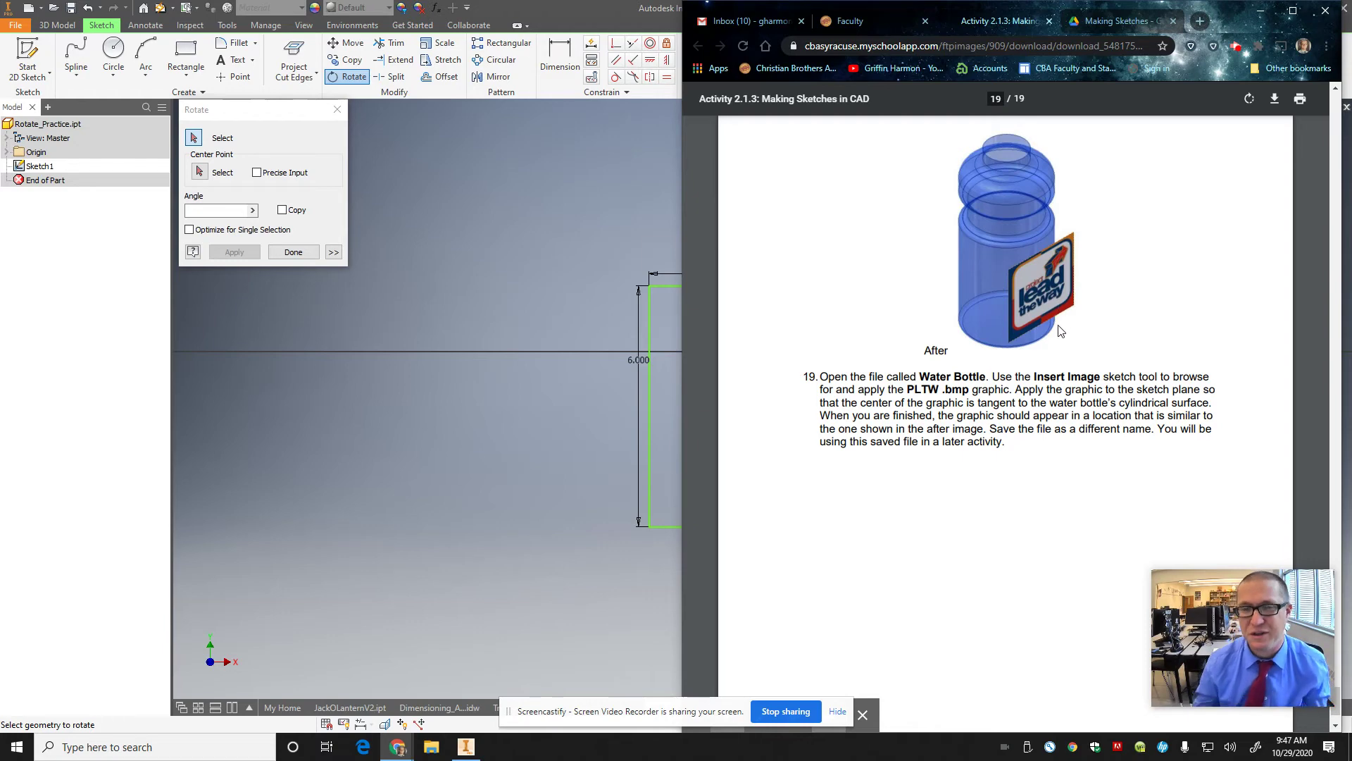
scroll(1065, 331, up, 3)
scroll(1091, 412, up, 15)
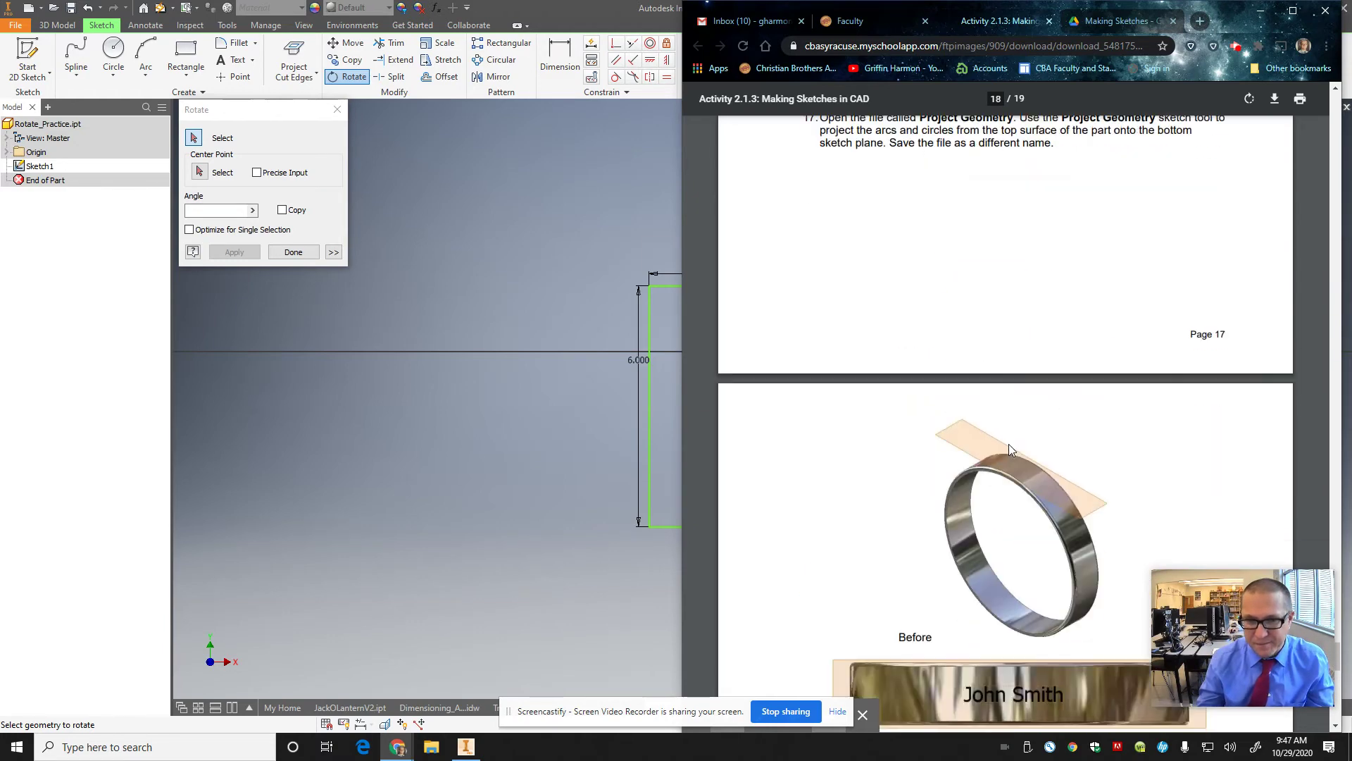
scroll(1009, 450, up, 10)
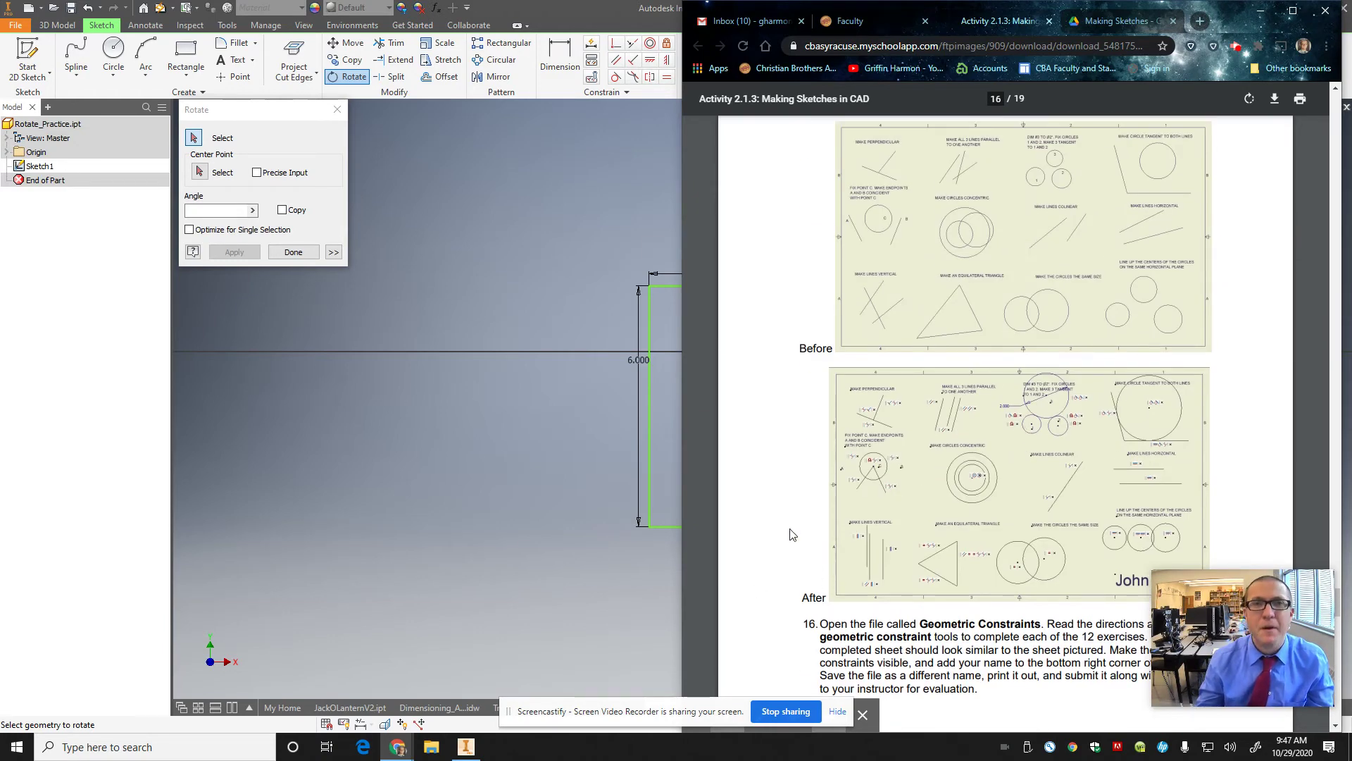
- Close the Rotate tool, open Geometric_Constraints.idw from the Making Sketches folder and edit its Sketch1, continuing despite the read-only status
click(338, 109)
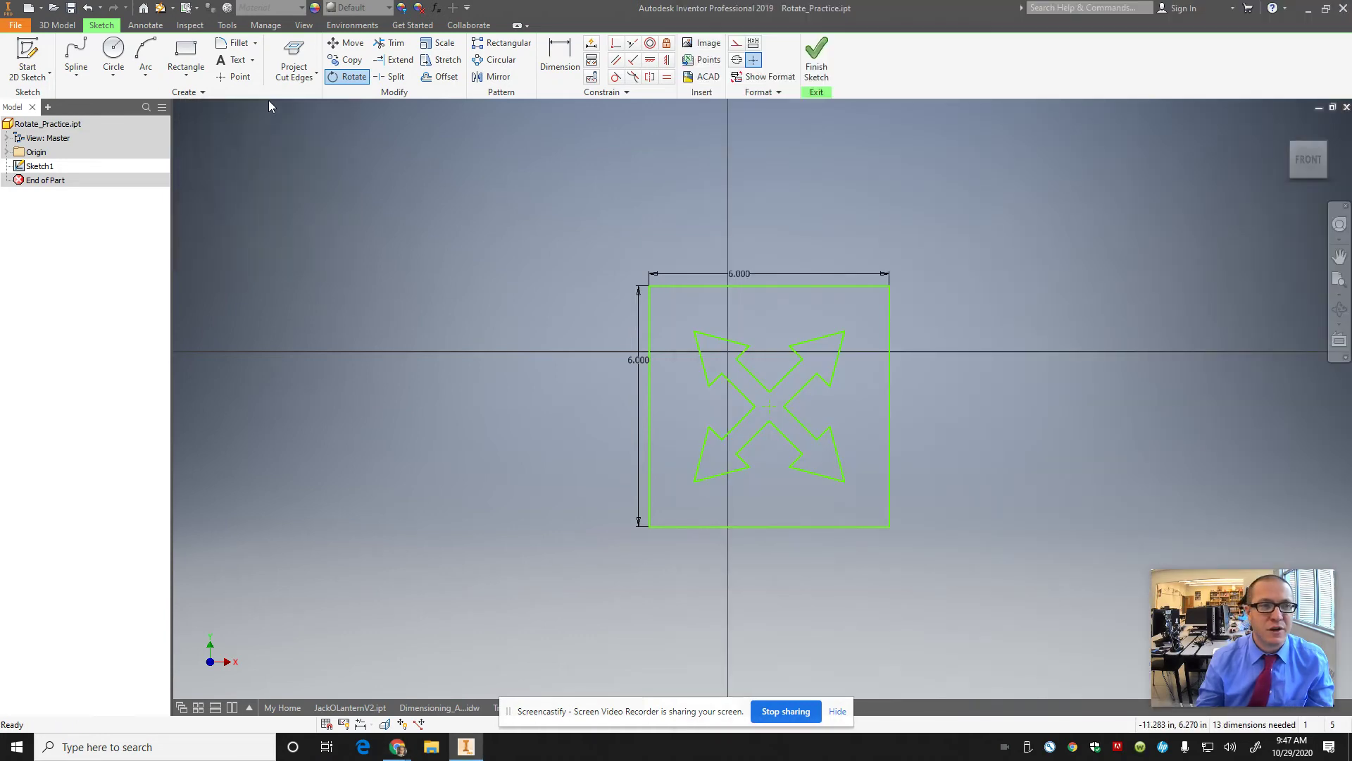
click(12, 27)
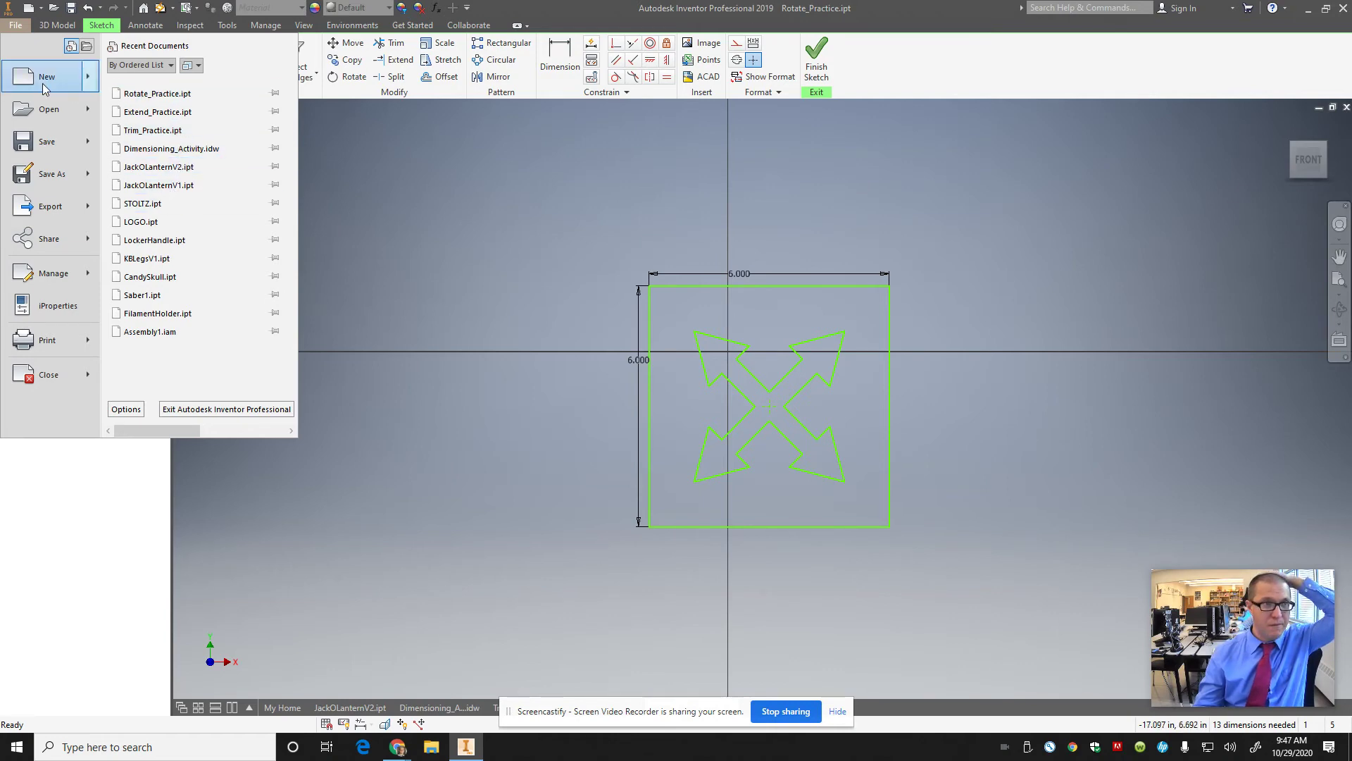
click(49, 112)
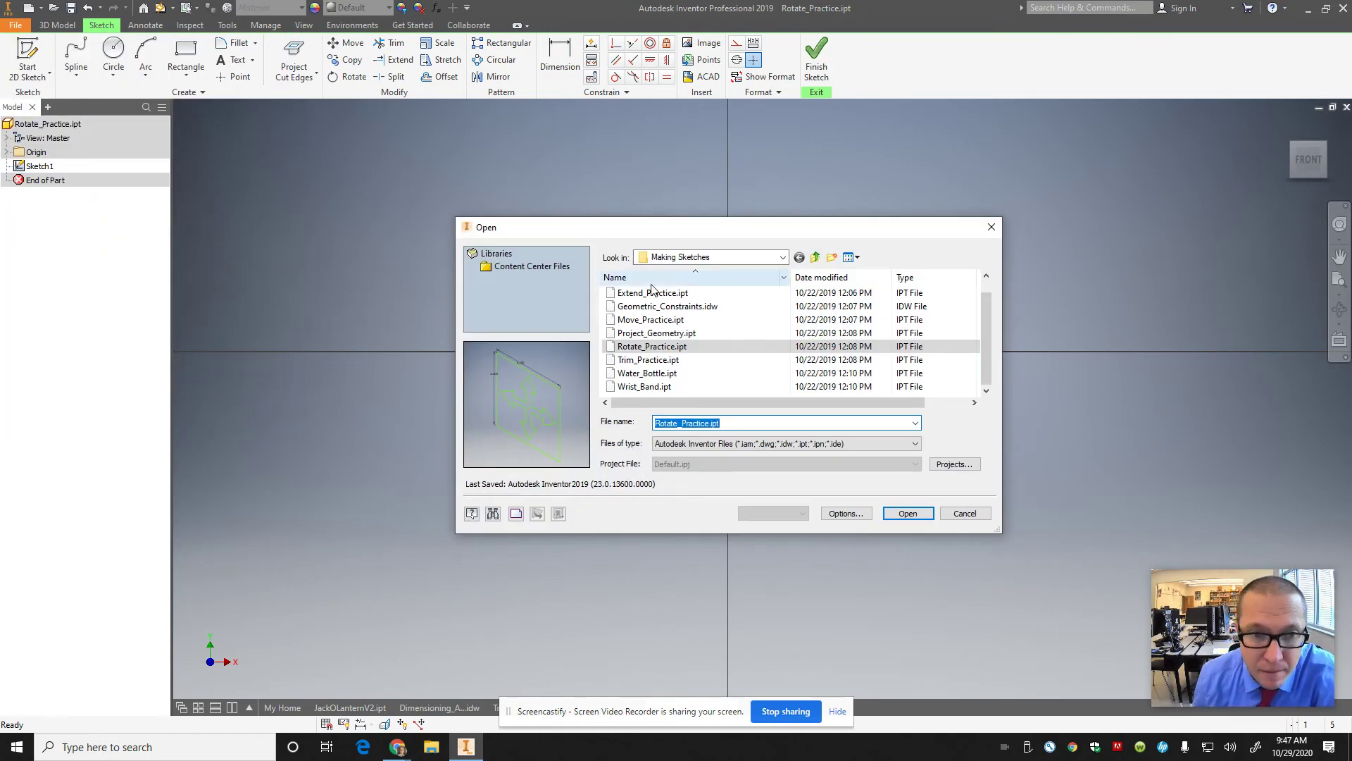
double_click(668, 307)
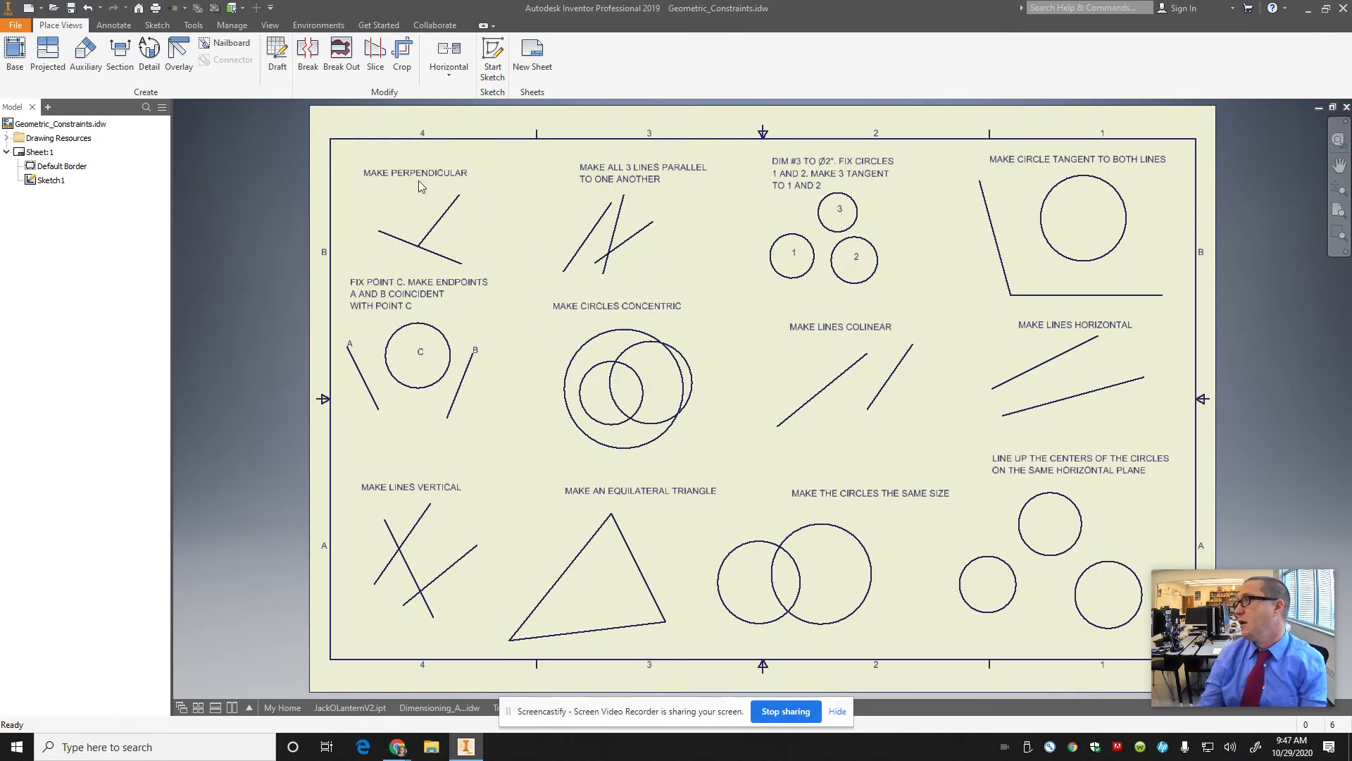
double_click(34, 181)
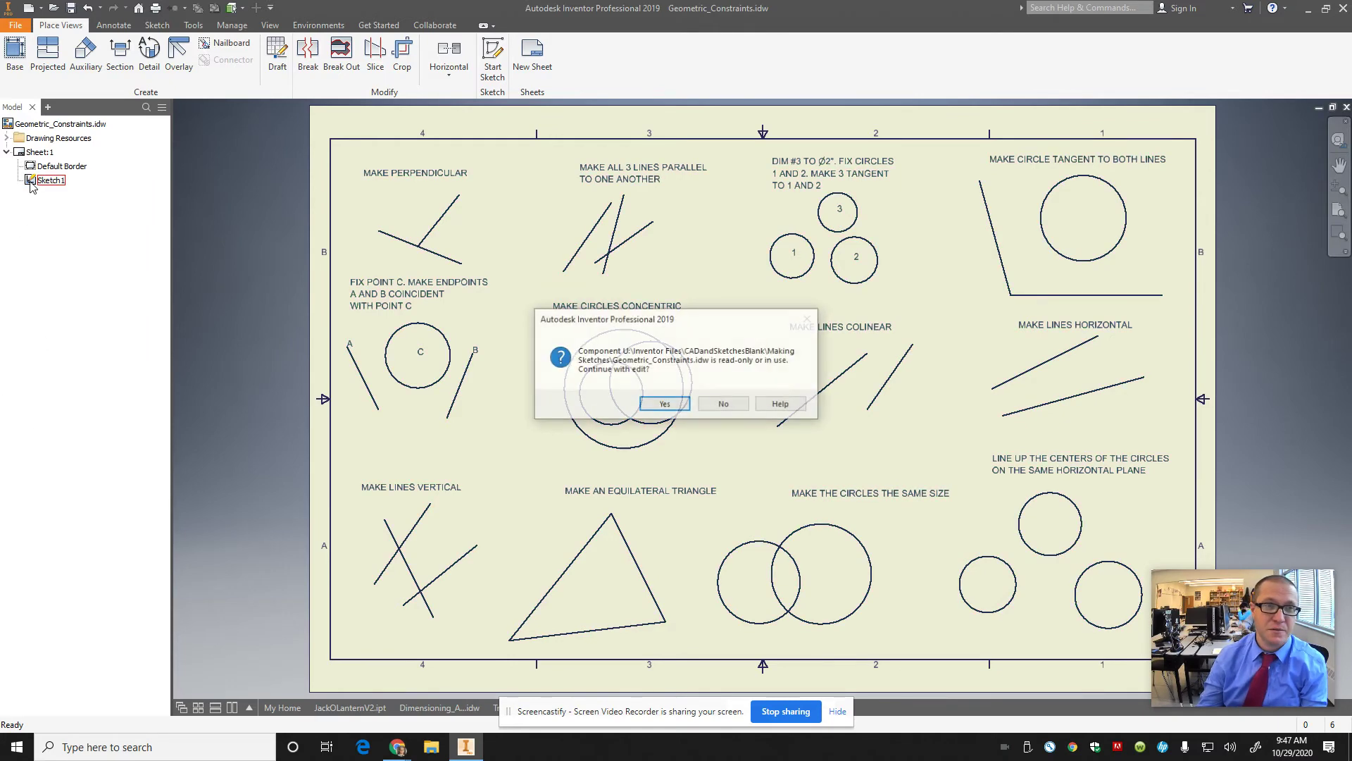
click(665, 404)
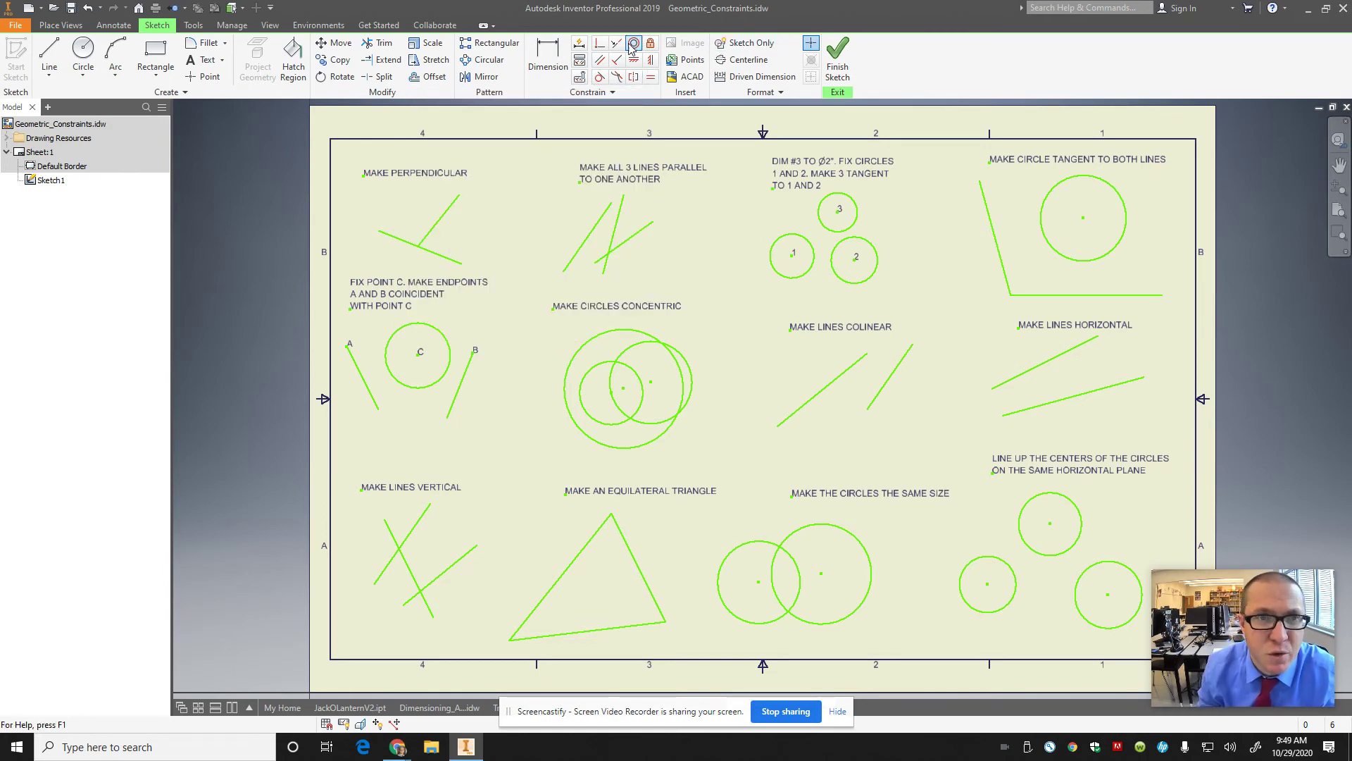
- Apply a perpendicular constraint to the two lines in the Make Perpendicular exercise
click(616, 59)
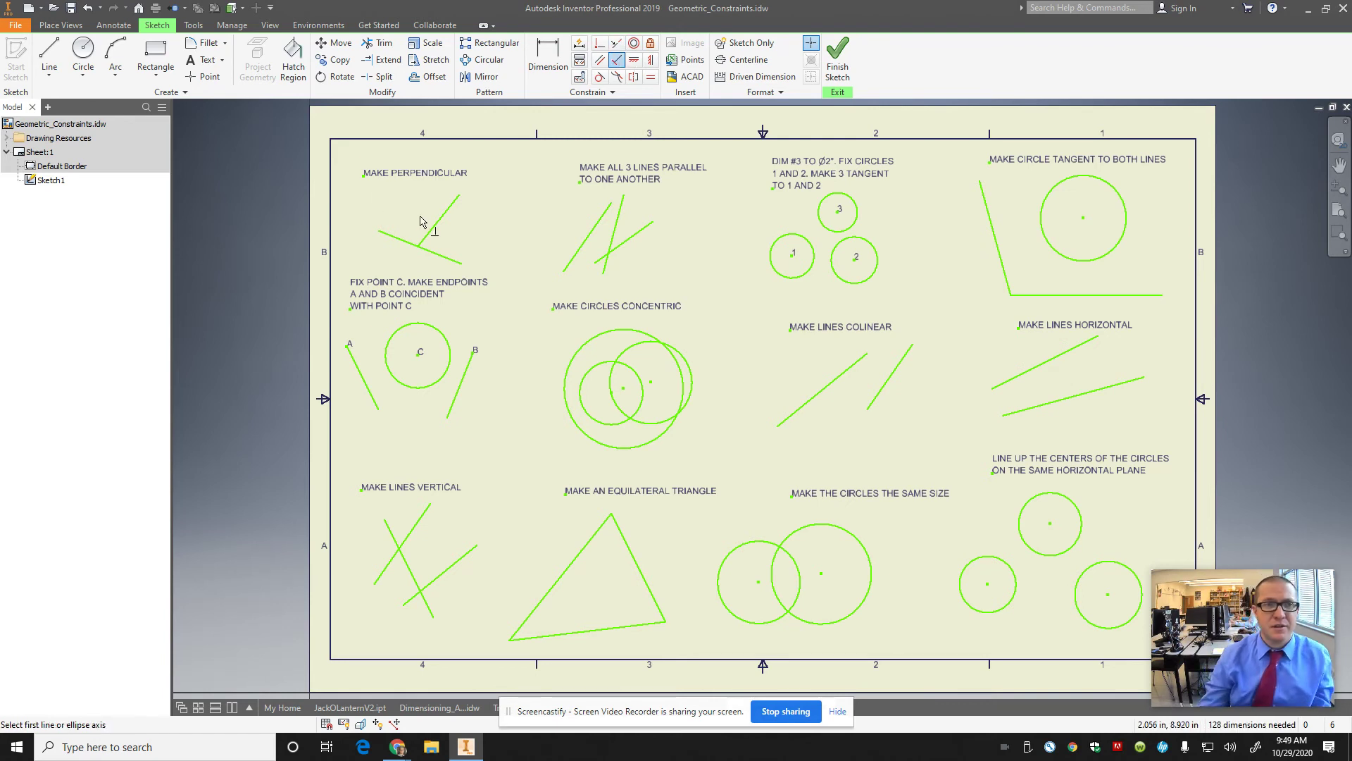
click(453, 212)
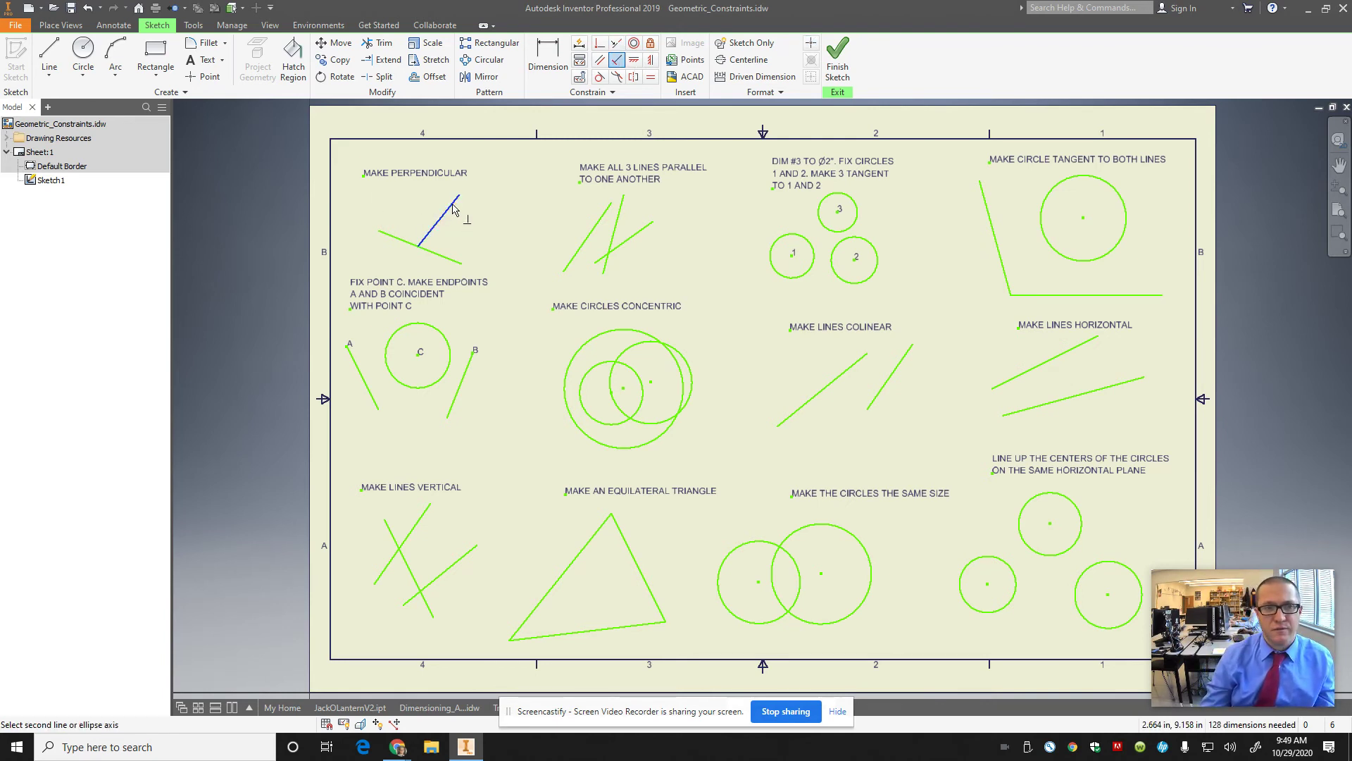
click(438, 258)
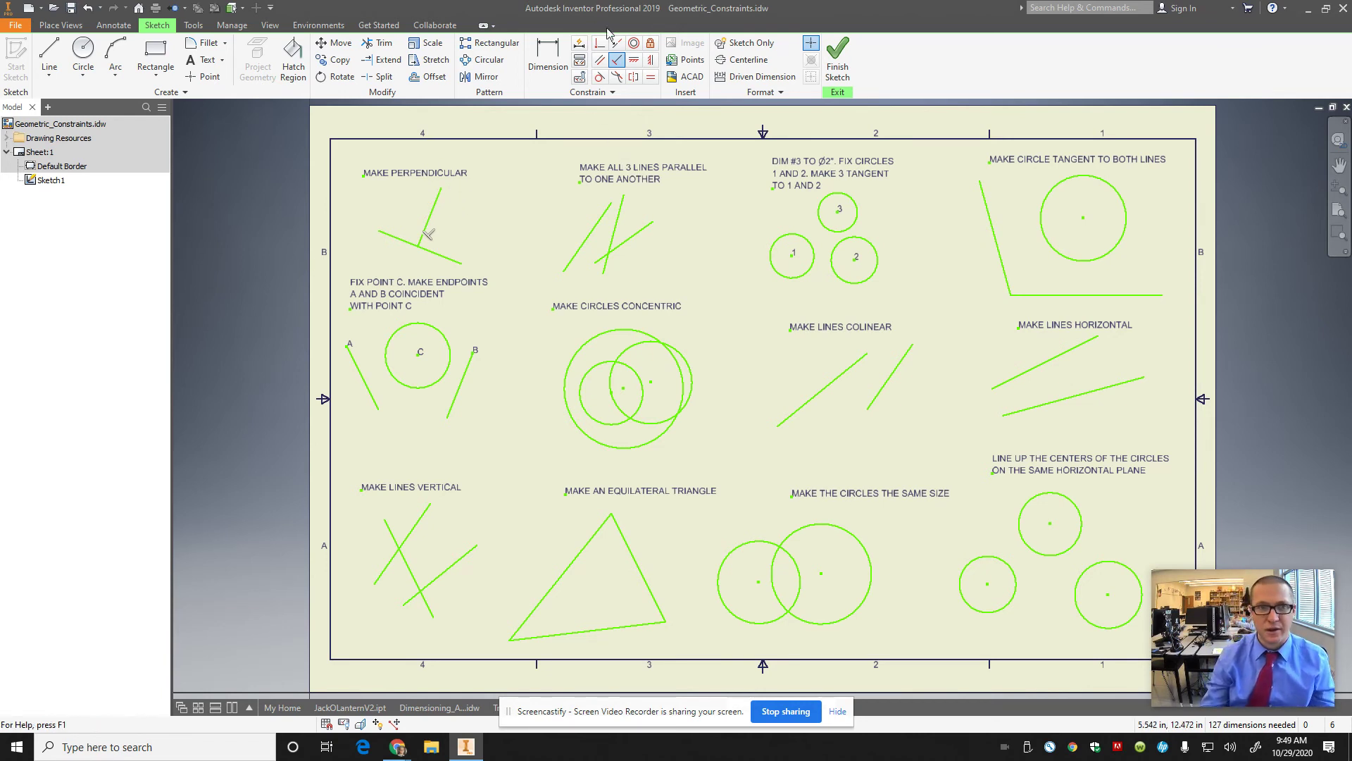
- Make all three lines in the Make All 3 Lines Parallel exercise parallel to one another
click(600, 59)
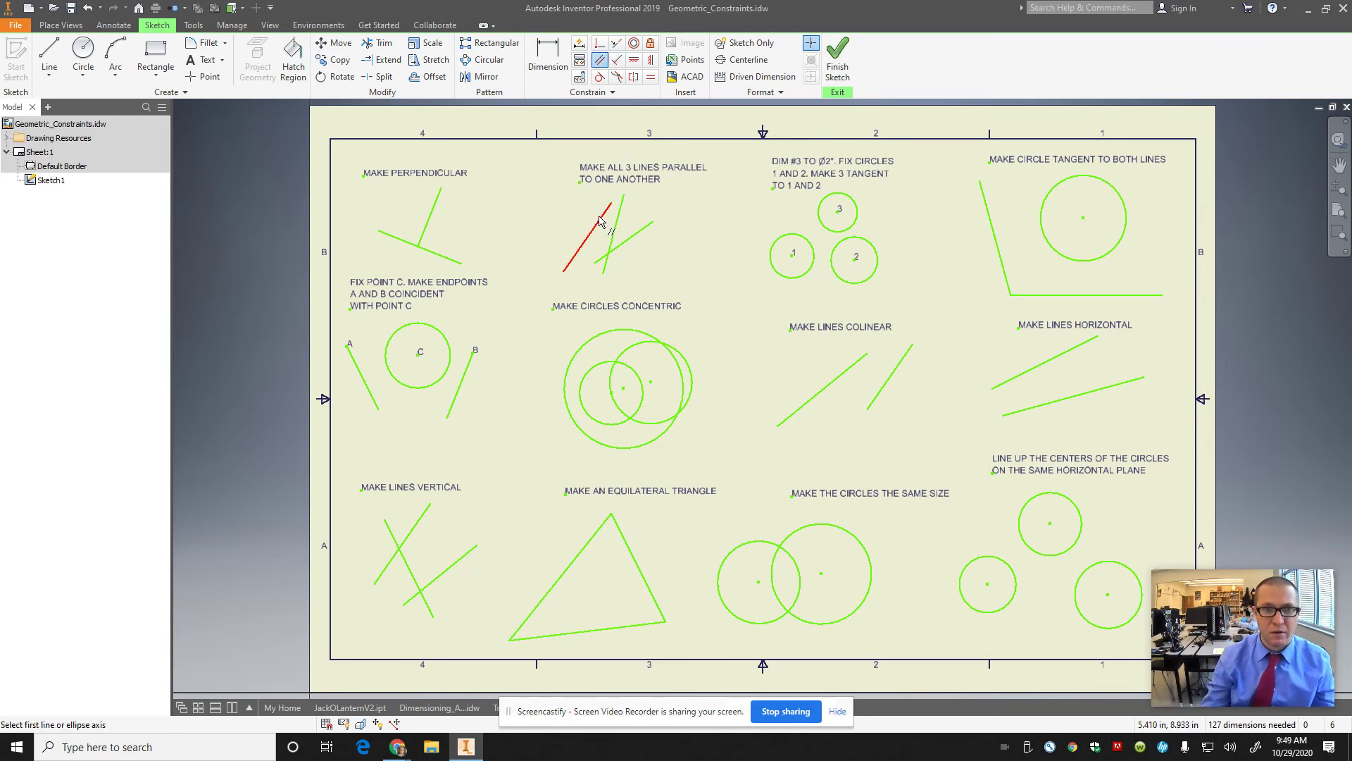
click(616, 230)
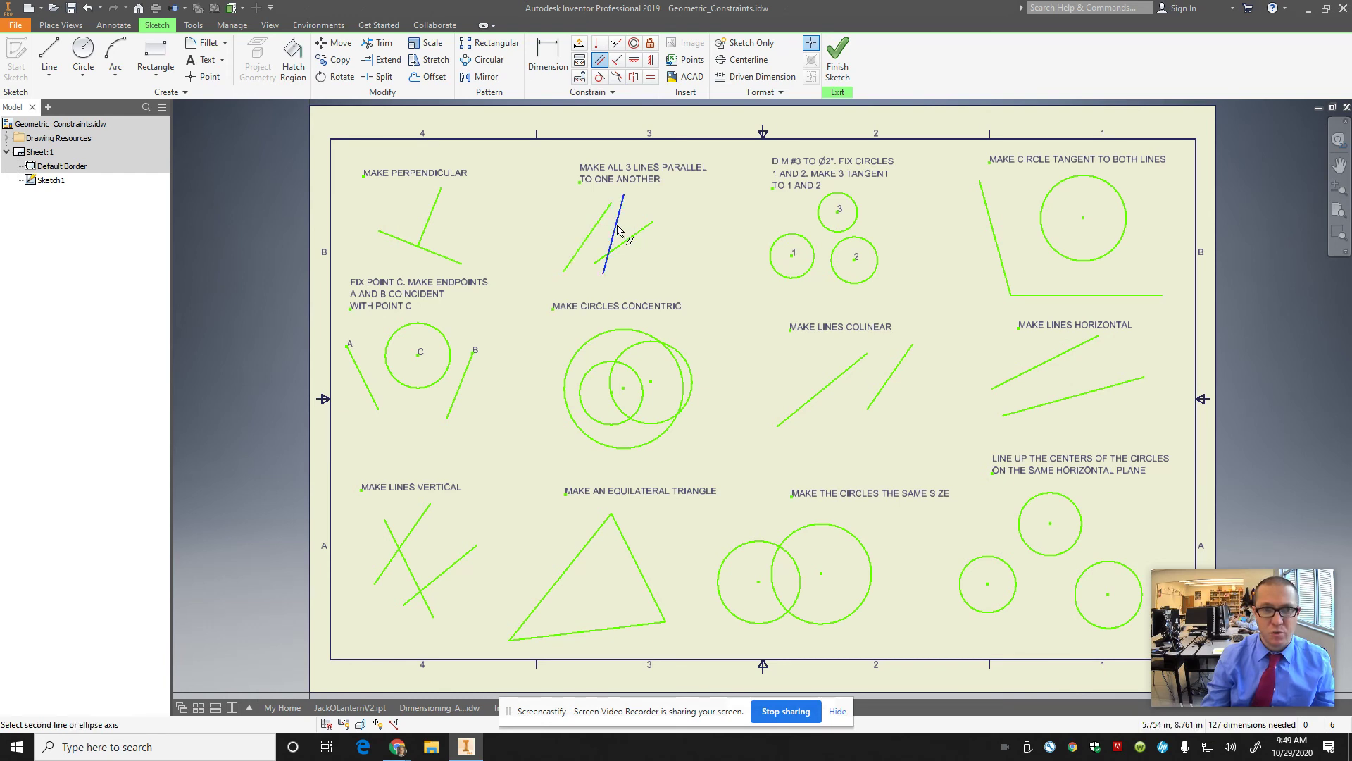
click(593, 234)
click(643, 230)
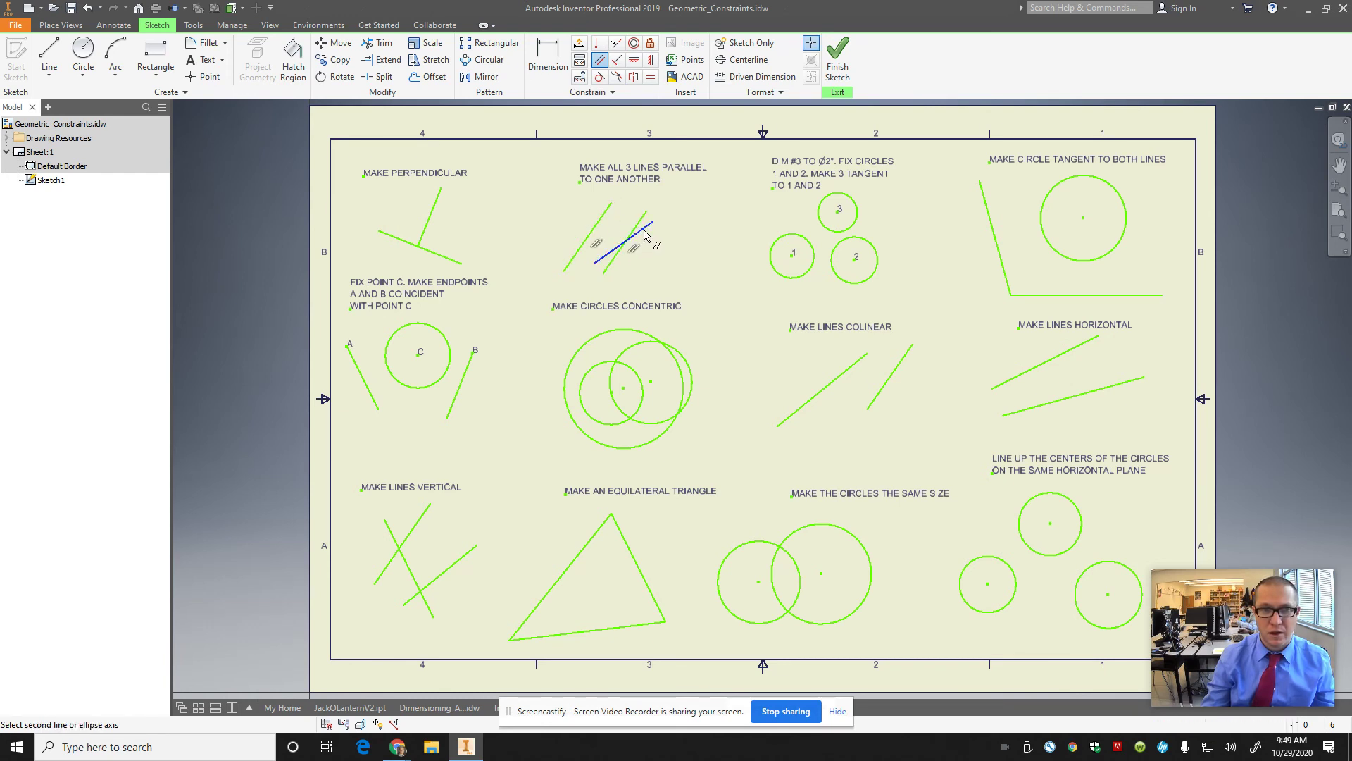
click(605, 212)
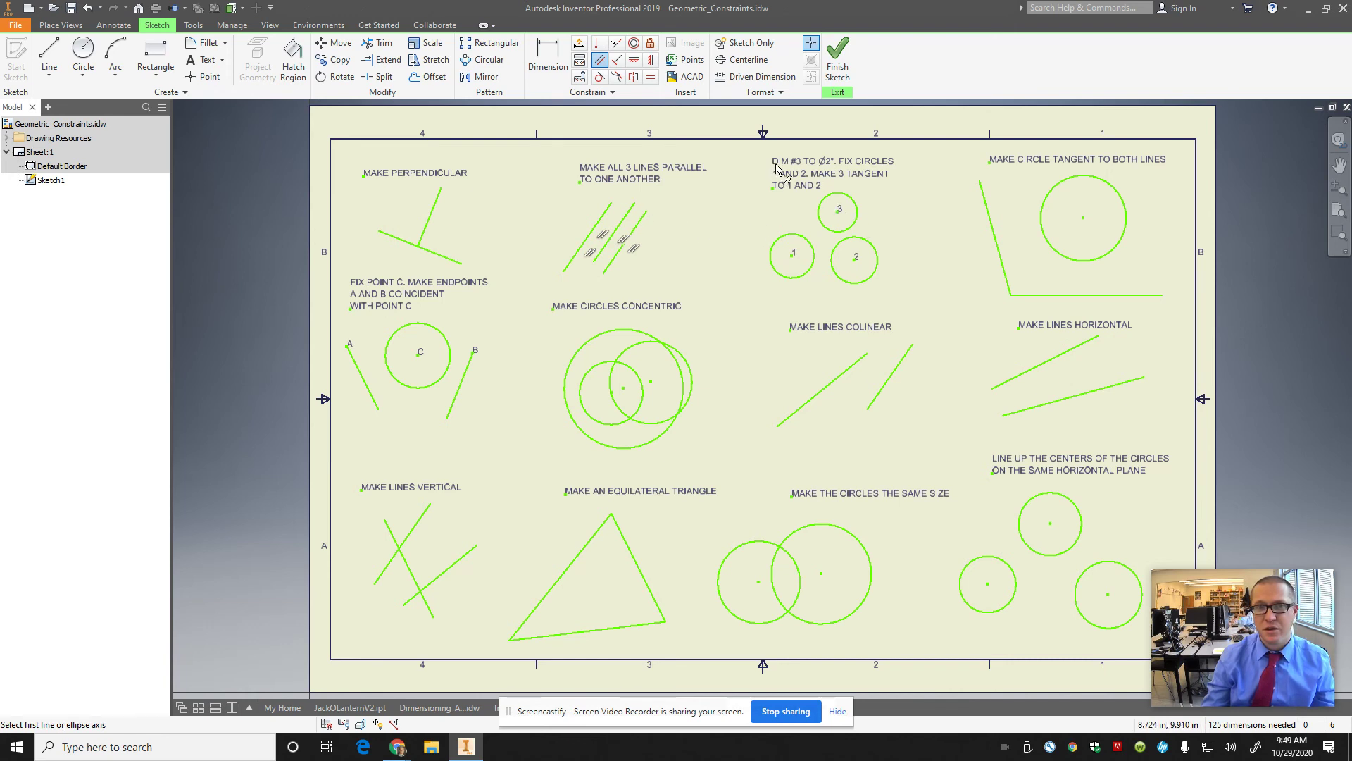
key(Escape)
- Dimension the diameter of circle 3 to 2 inches
key(d)
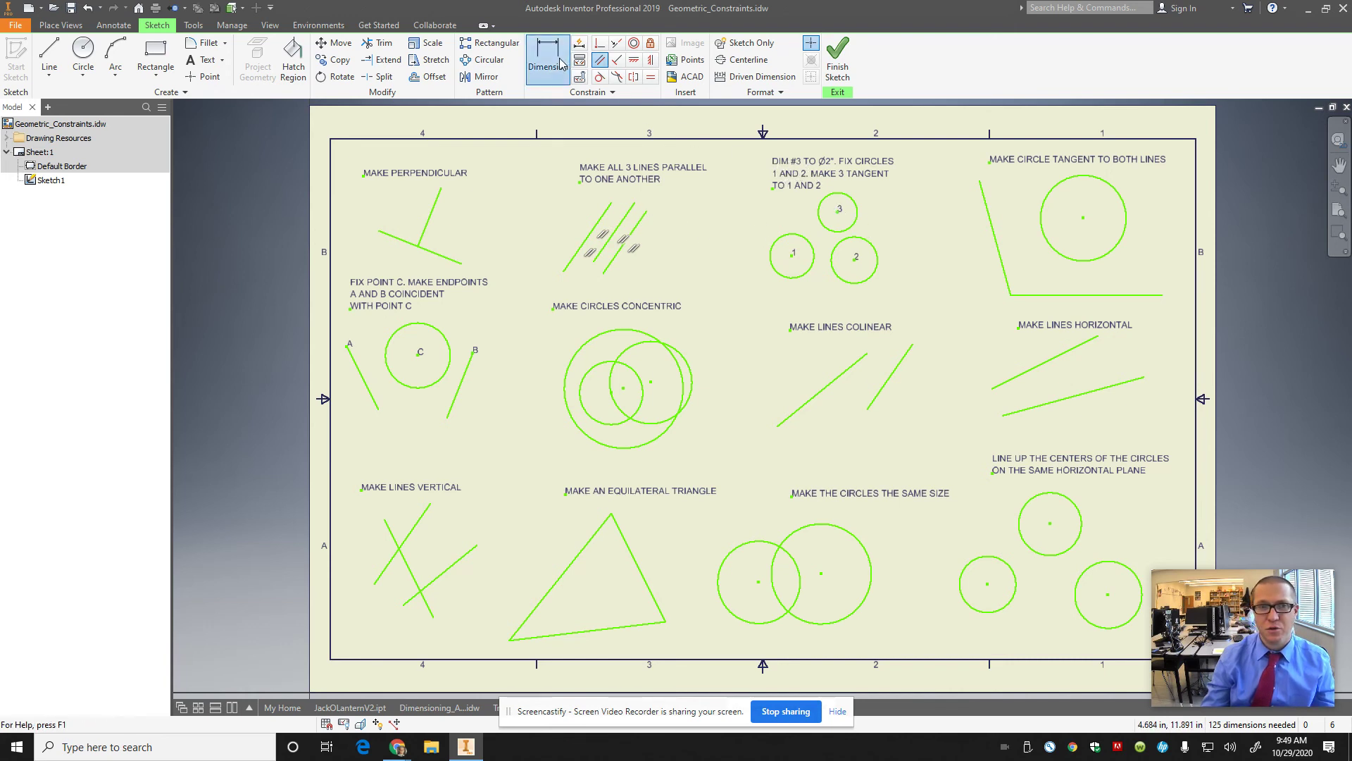
click(852, 224)
click(909, 202)
text(2)
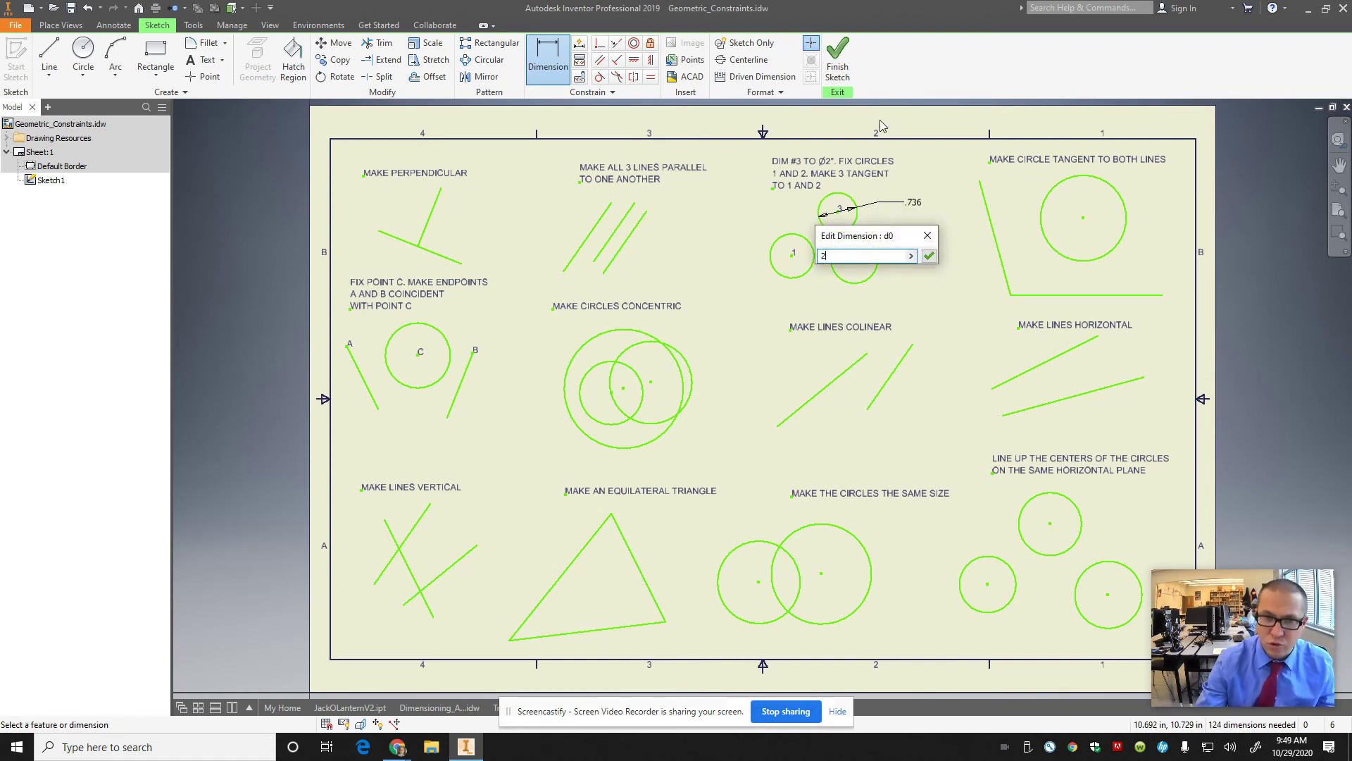
key(Return)
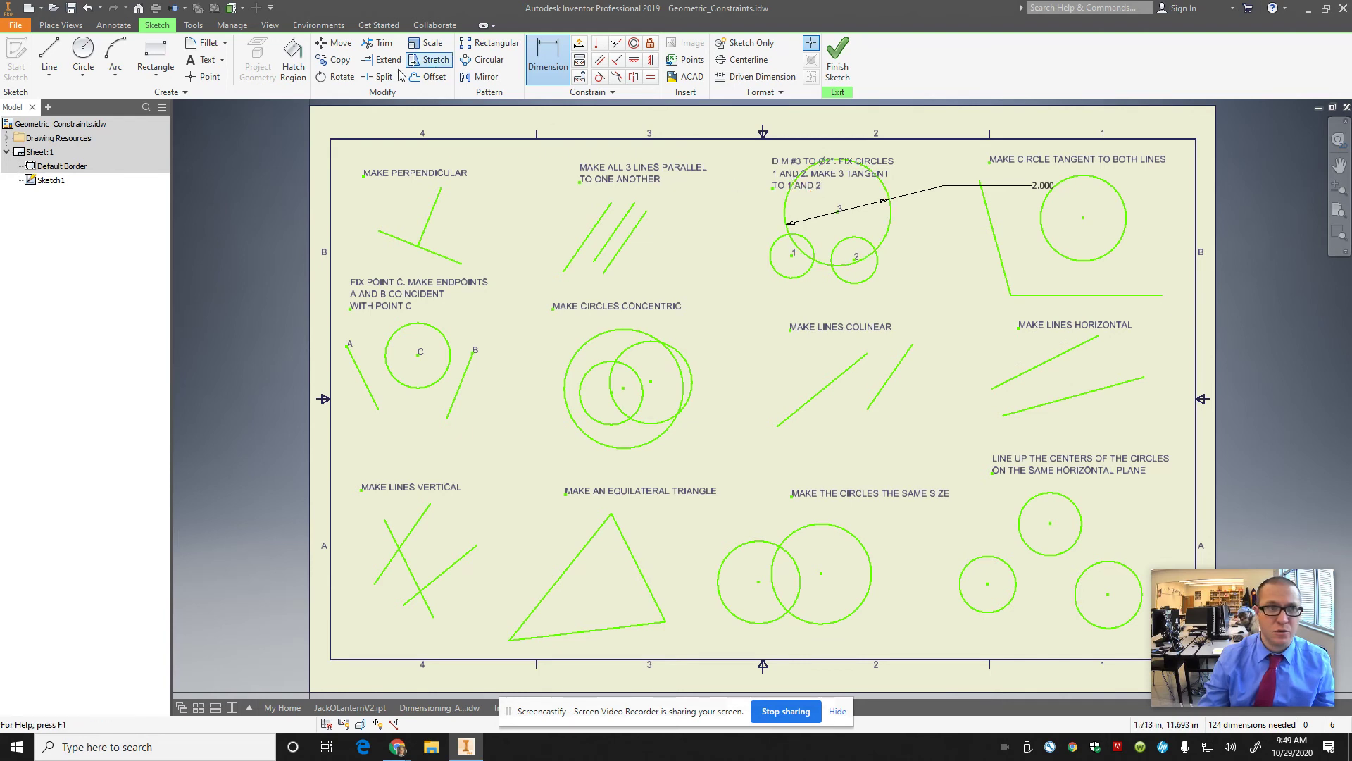
key(Escape)
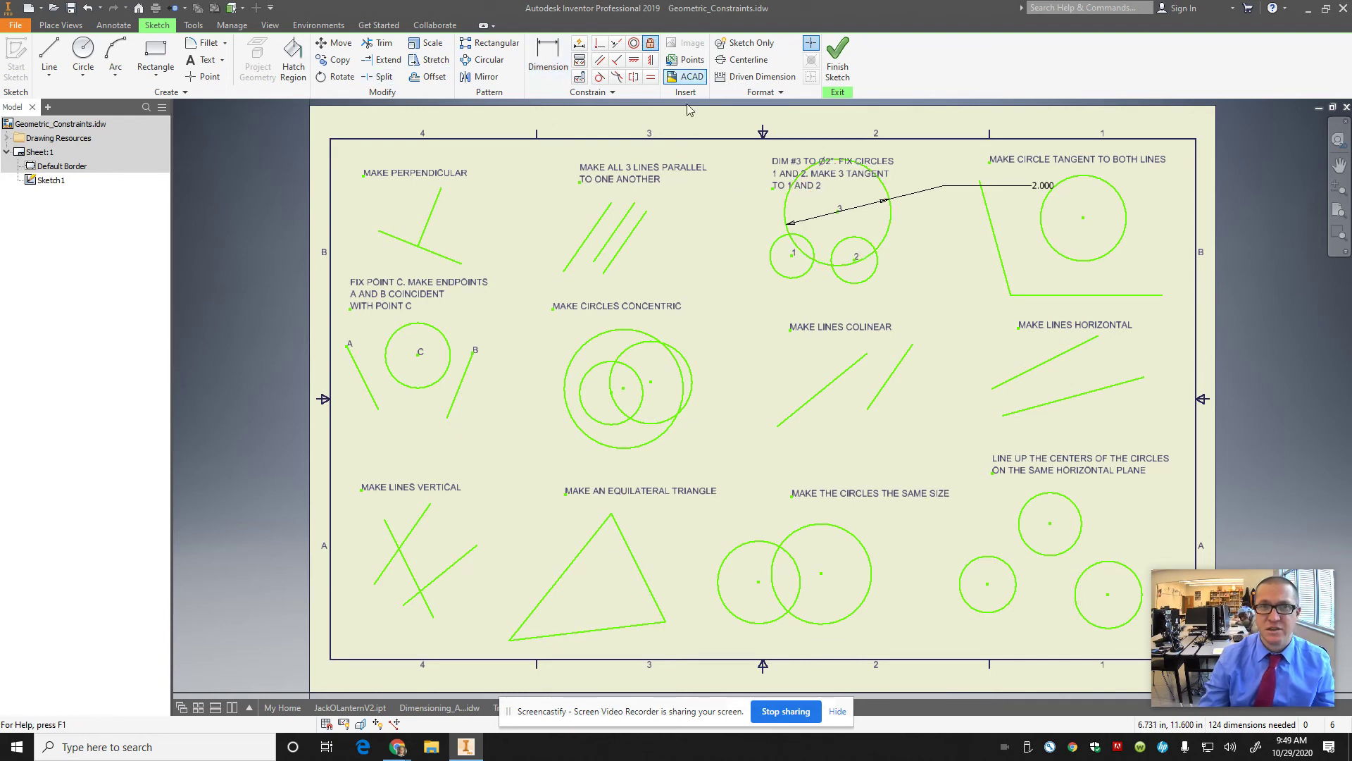
- Apply fix constraints to circle 1, including its center point, and to circle 2
click(791, 255)
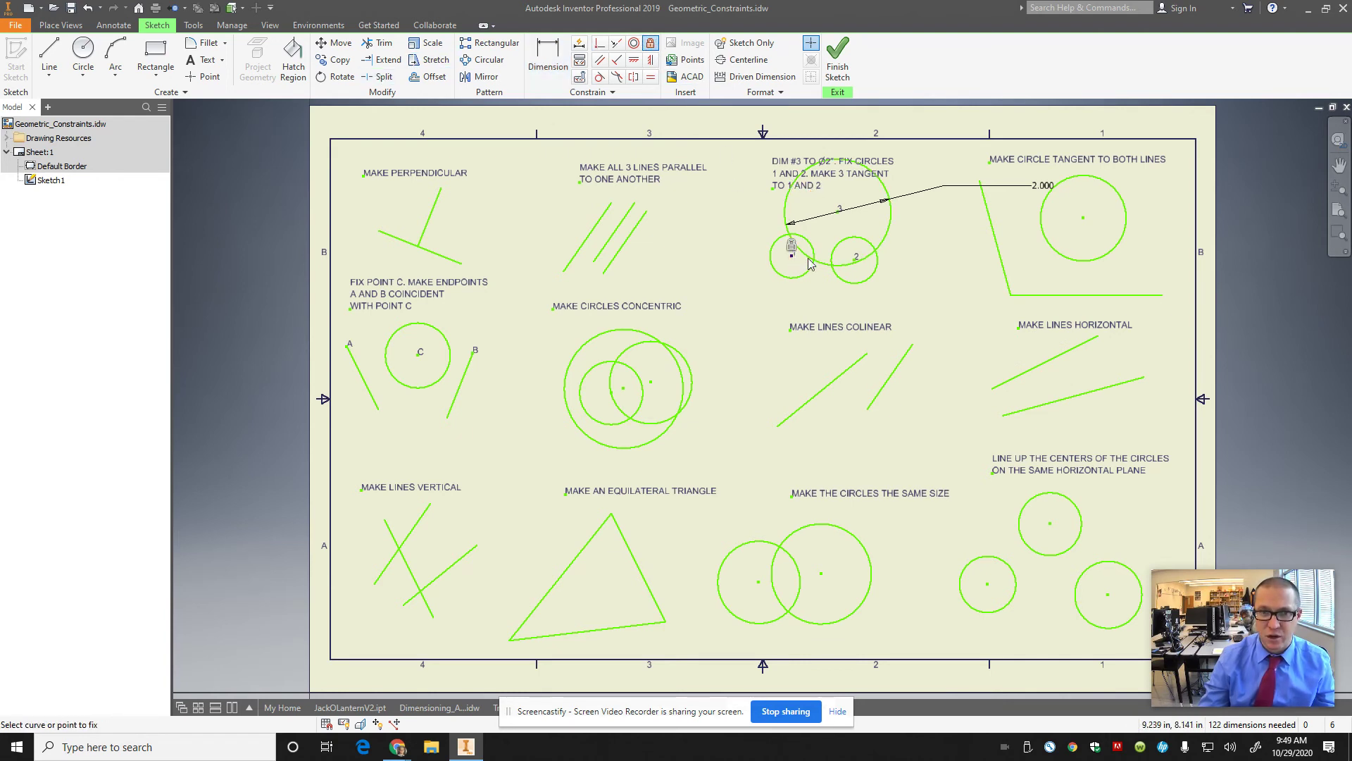
click(850, 244)
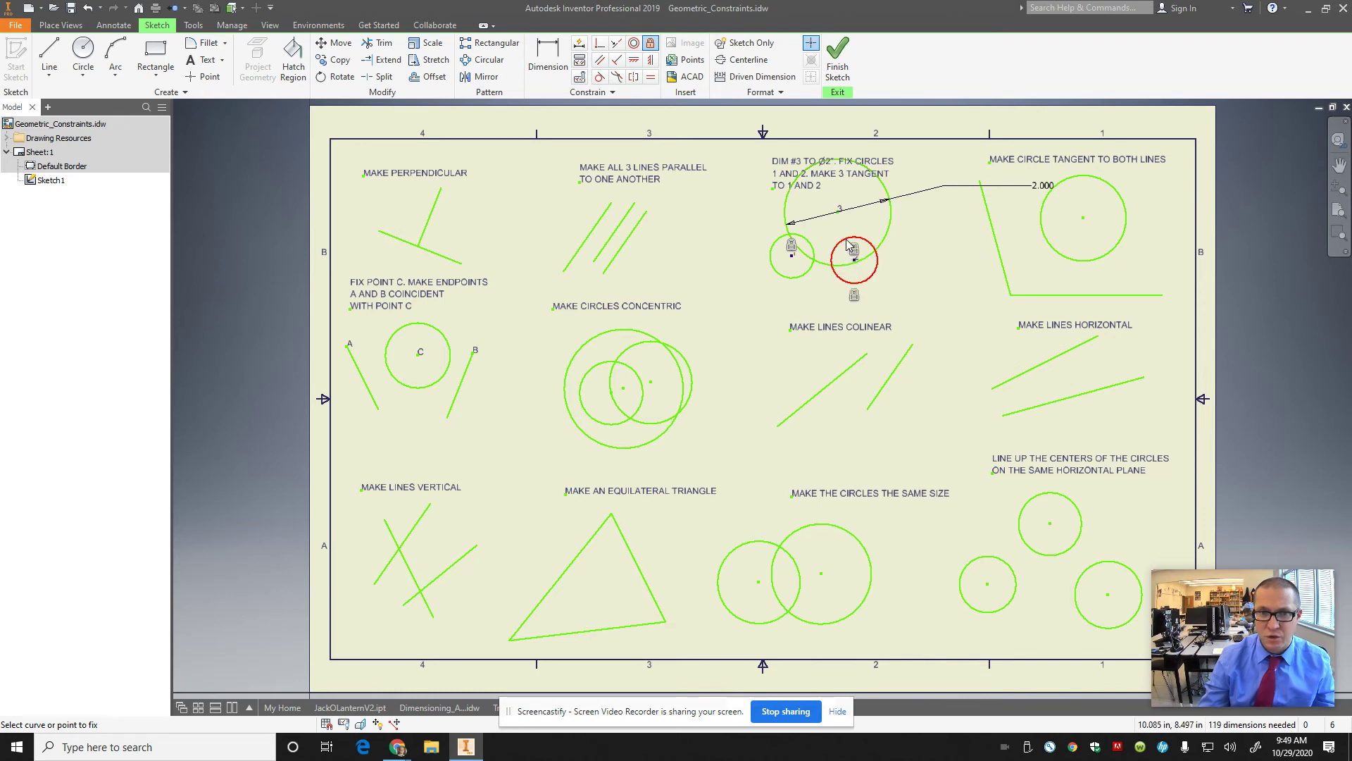
click(803, 245)
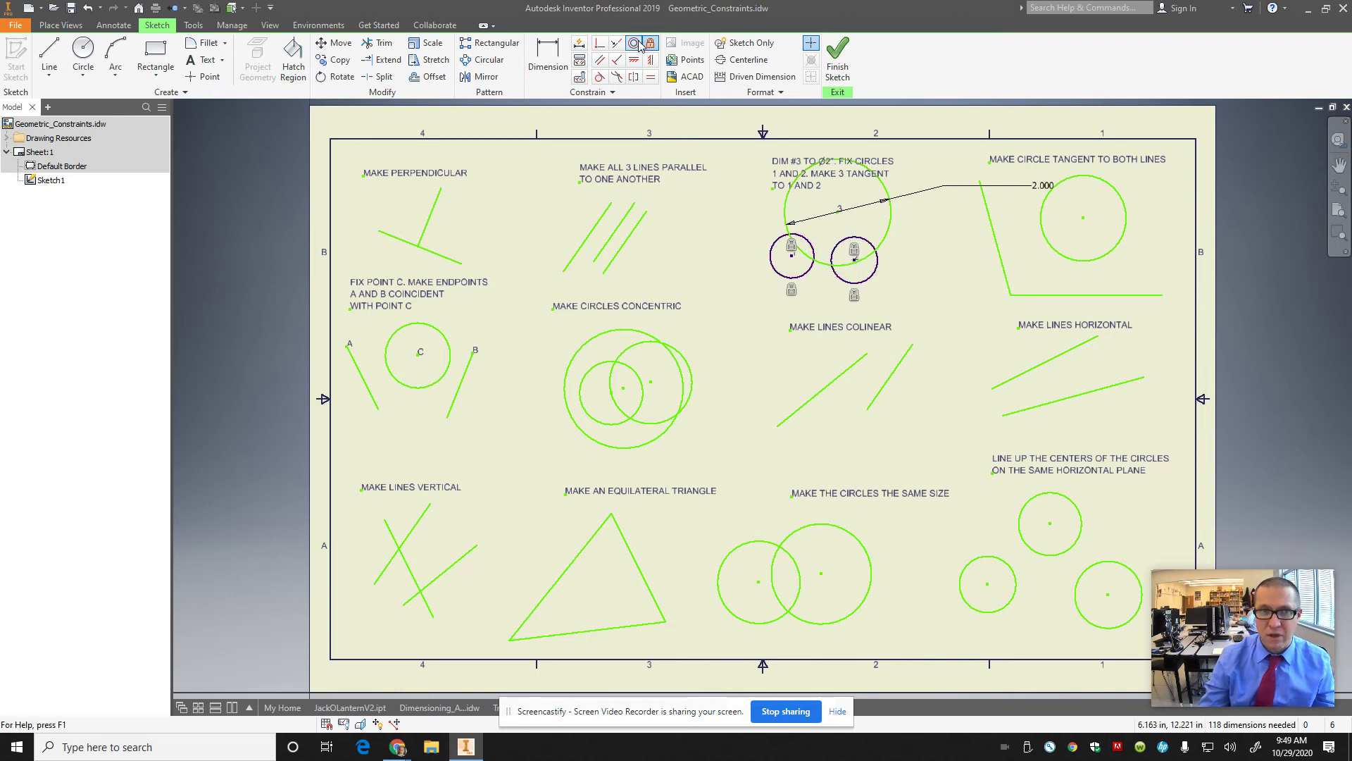
- Try to make circle 3 tangent to circle 2 and circle 1, and undo the tangent constraints
click(600, 76)
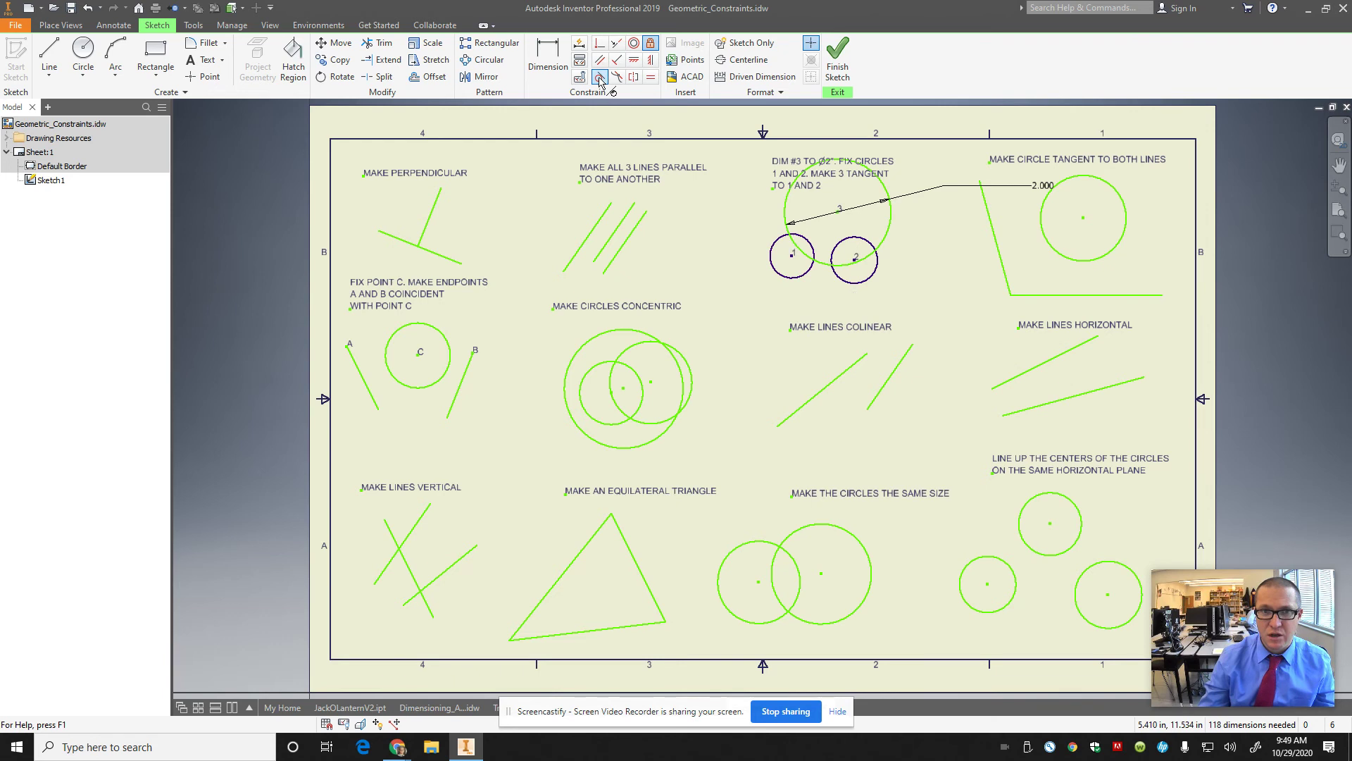
click(891, 221)
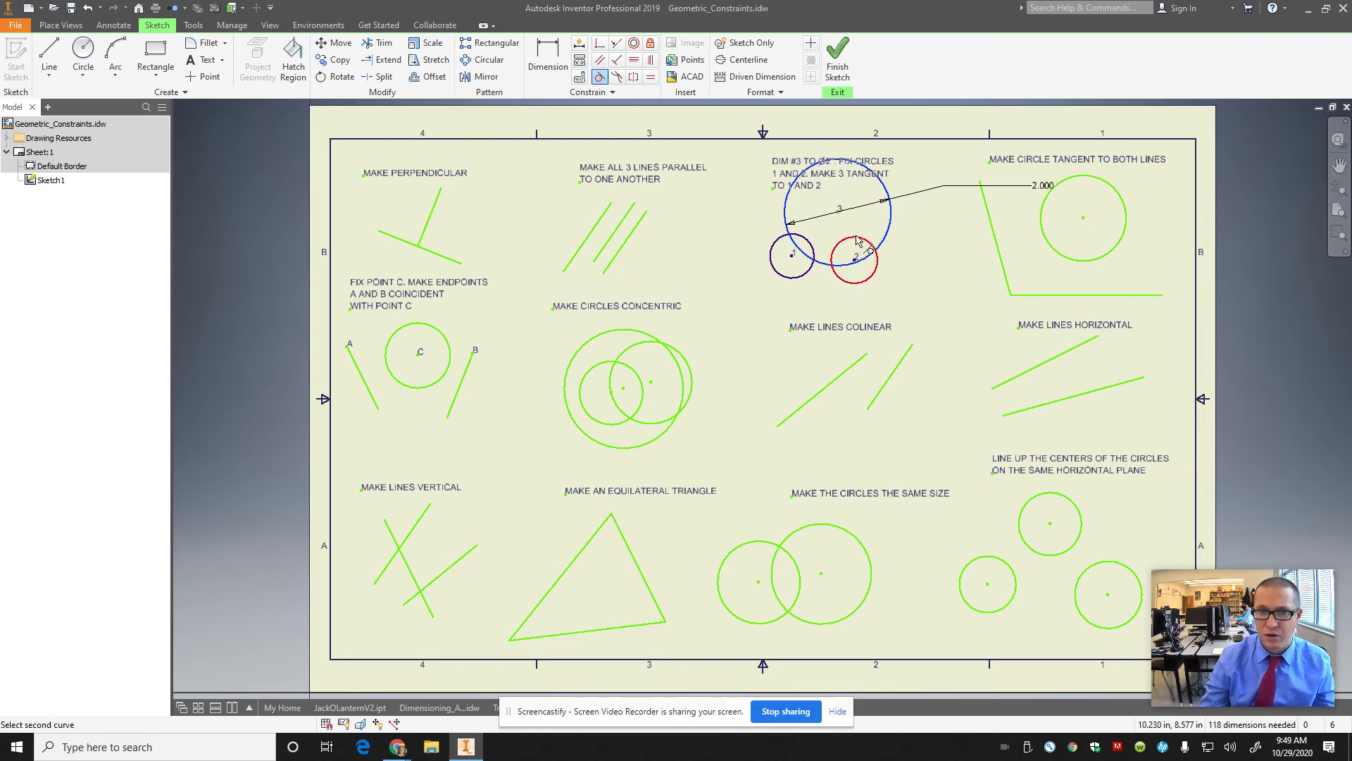
click(875, 248)
click(798, 208)
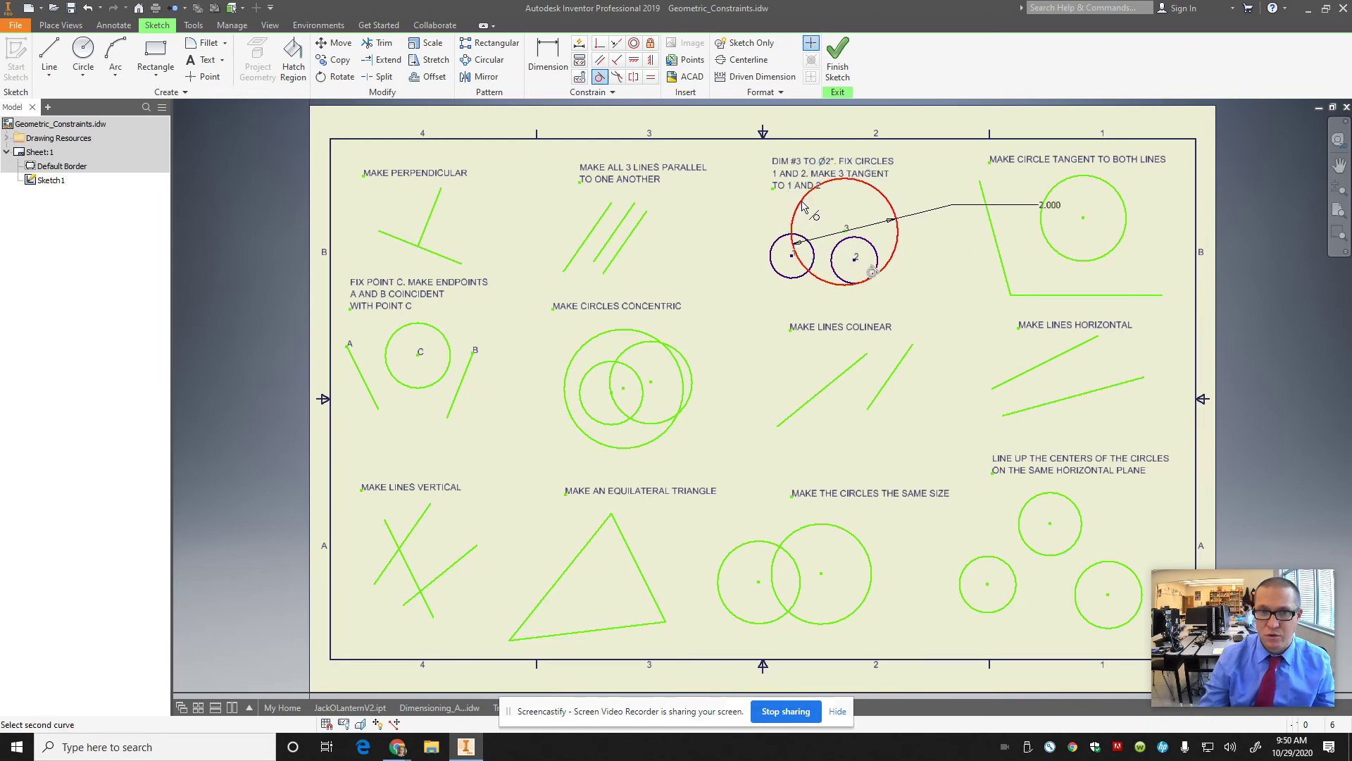
click(784, 244)
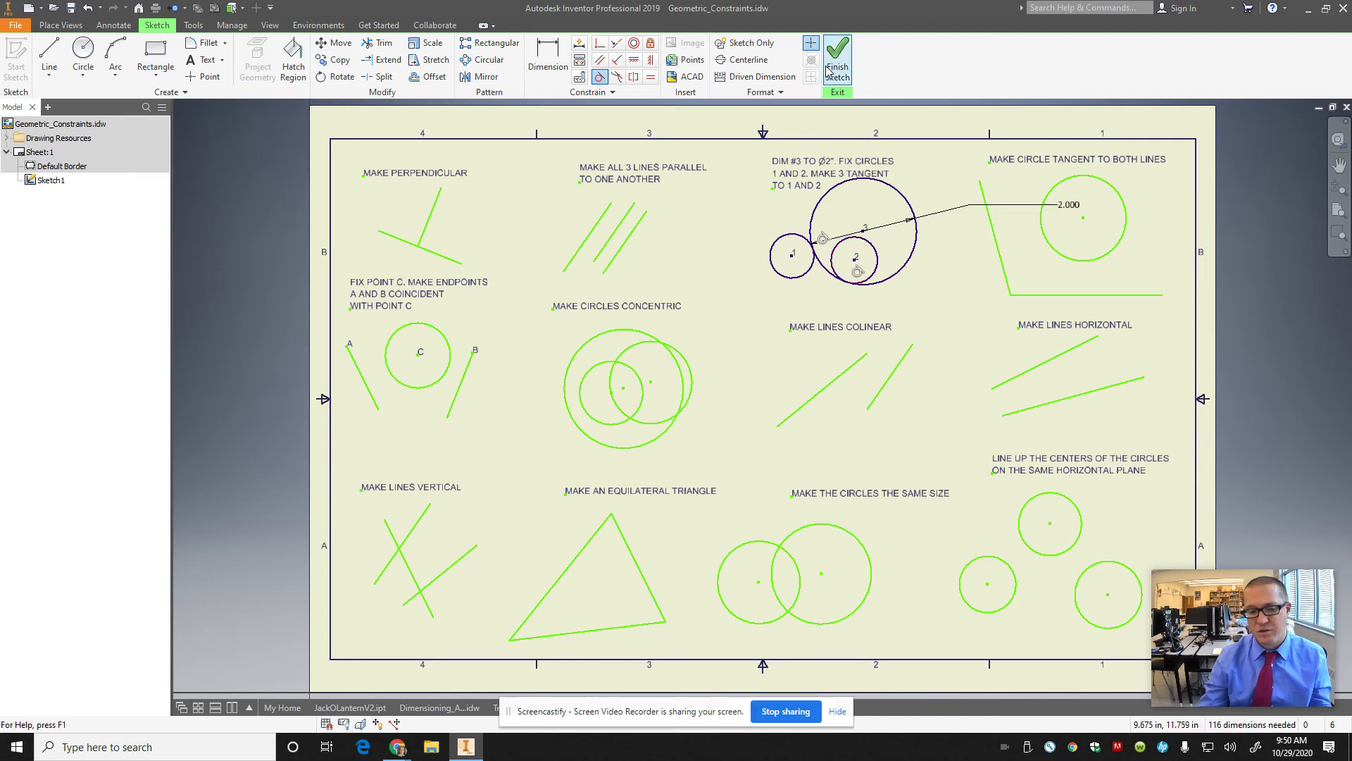
key(ctrl+z)
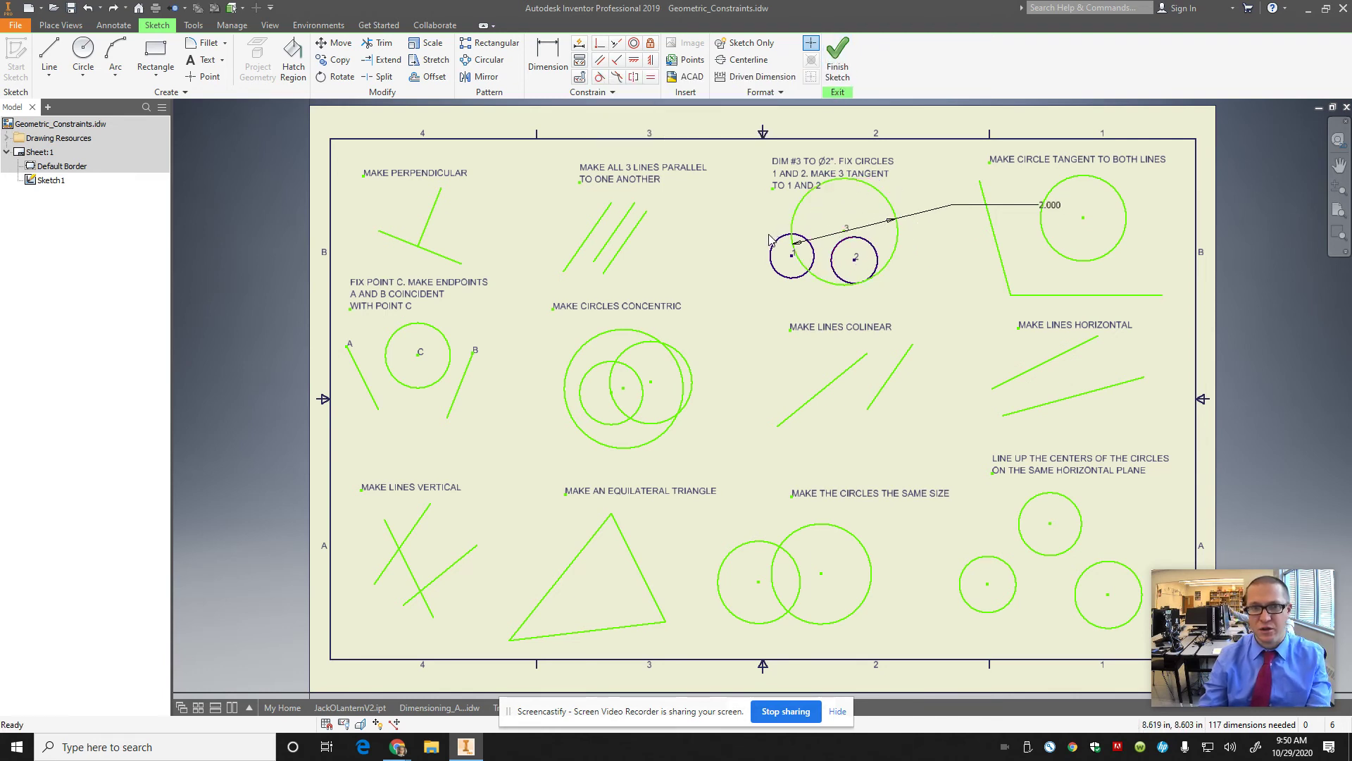
- Make circle 3 tangent to the lower edge of circle 2 and to the edge of circle 1
click(599, 77)
click(851, 239)
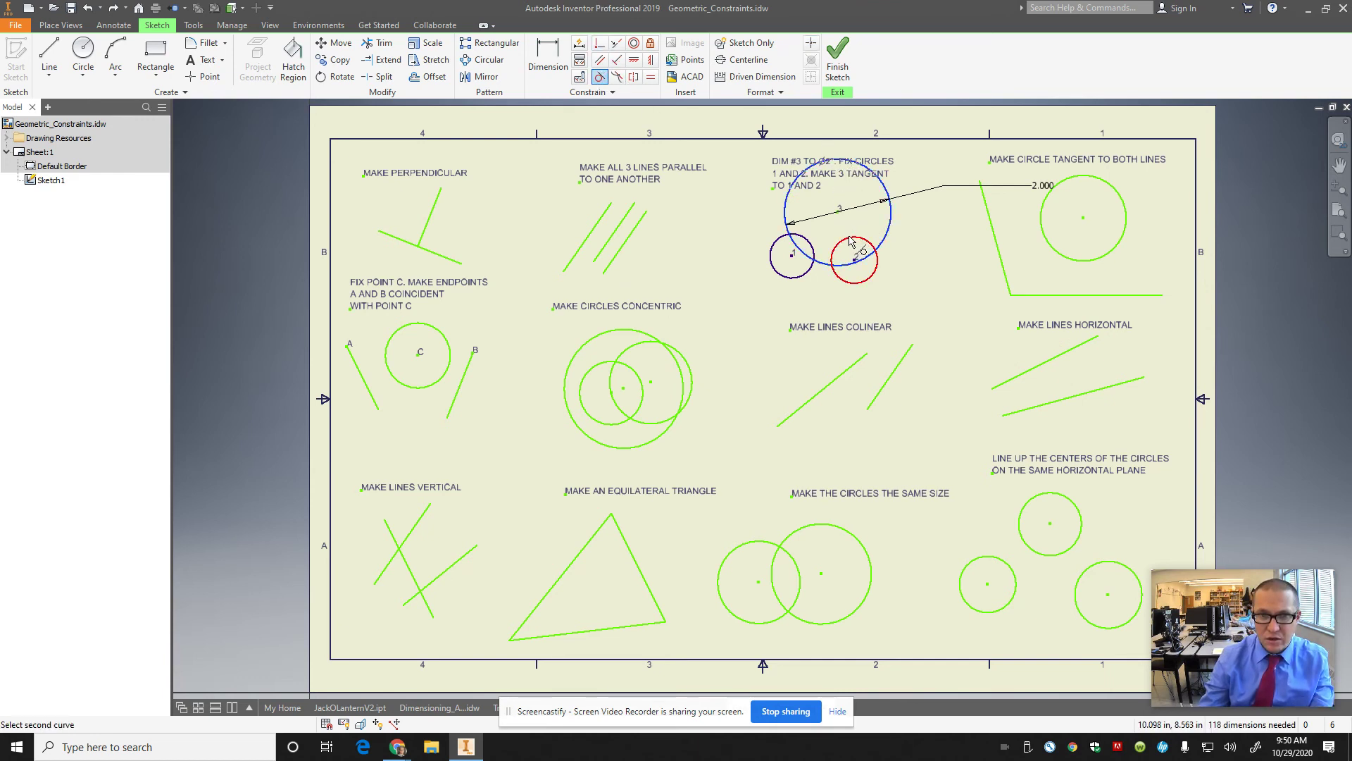
click(847, 233)
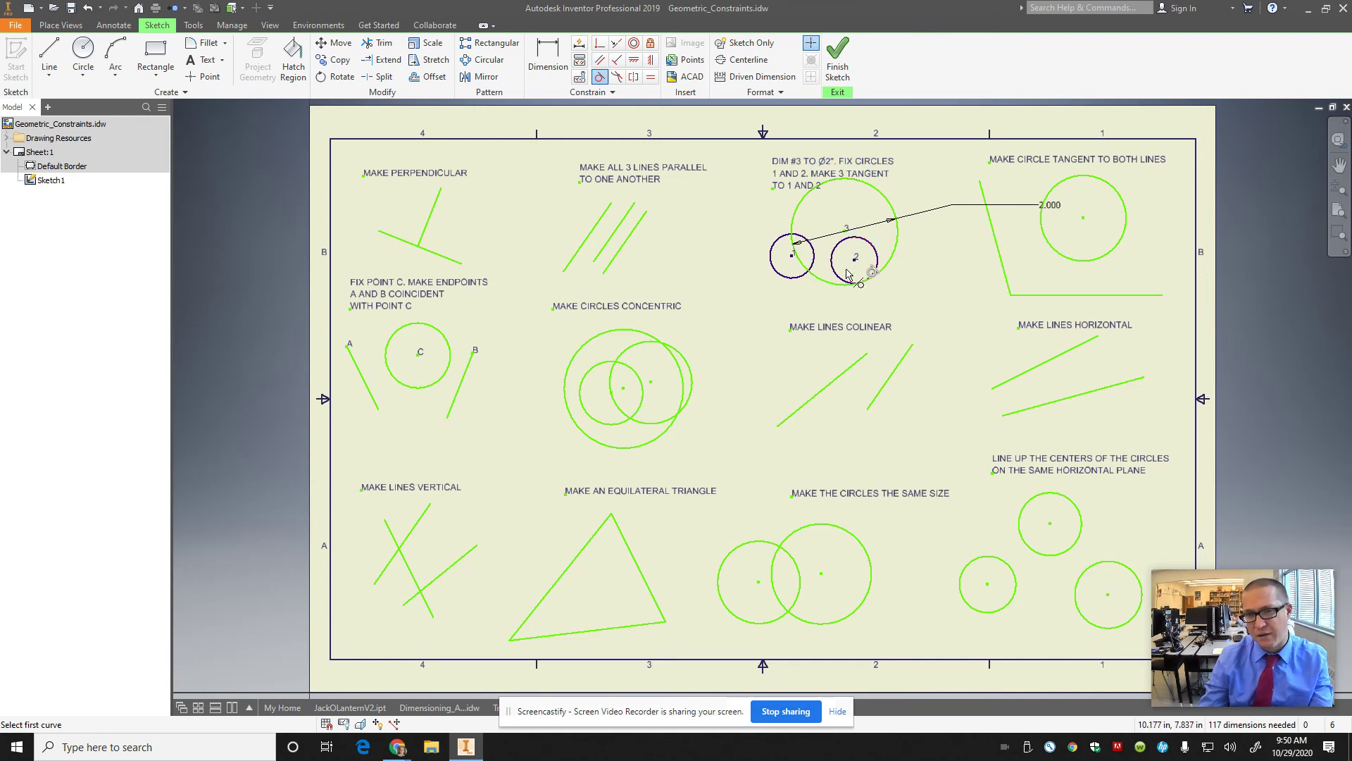
click(798, 213)
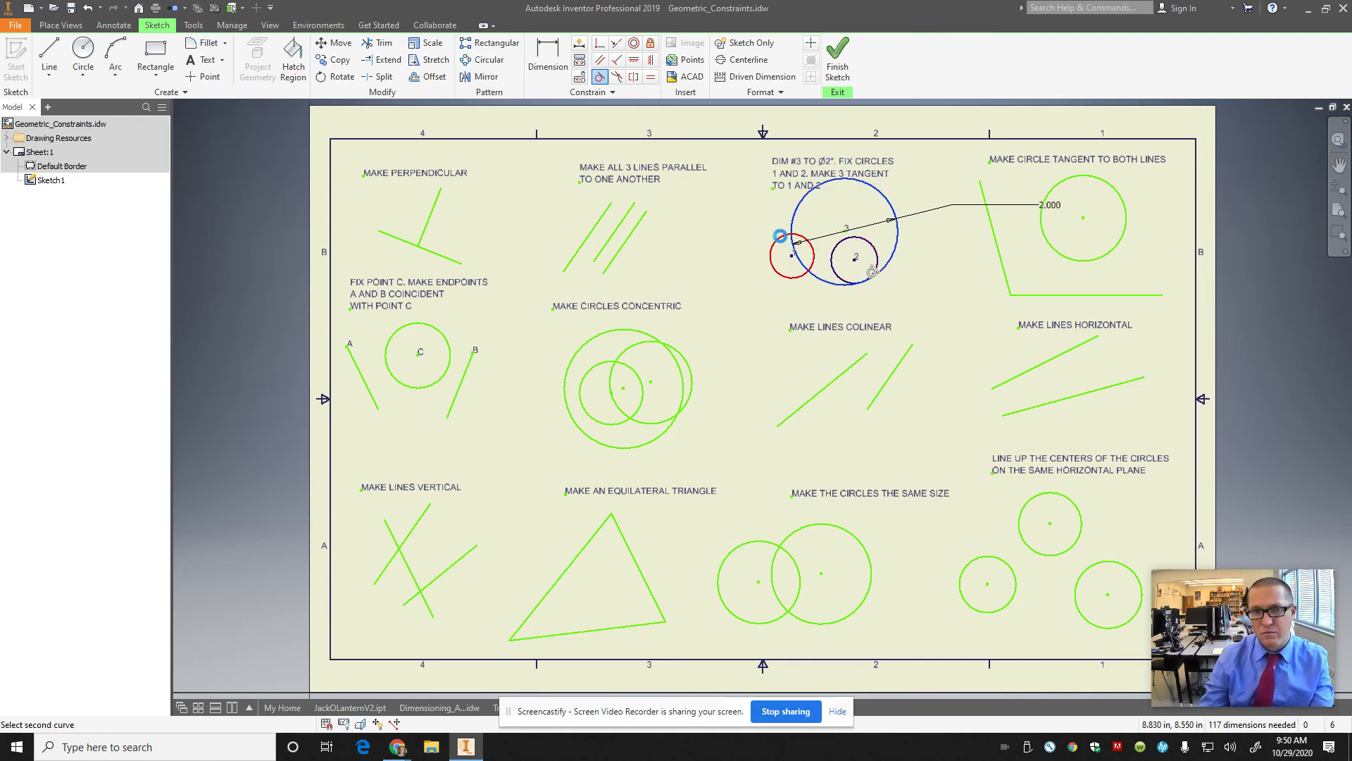
click(775, 242)
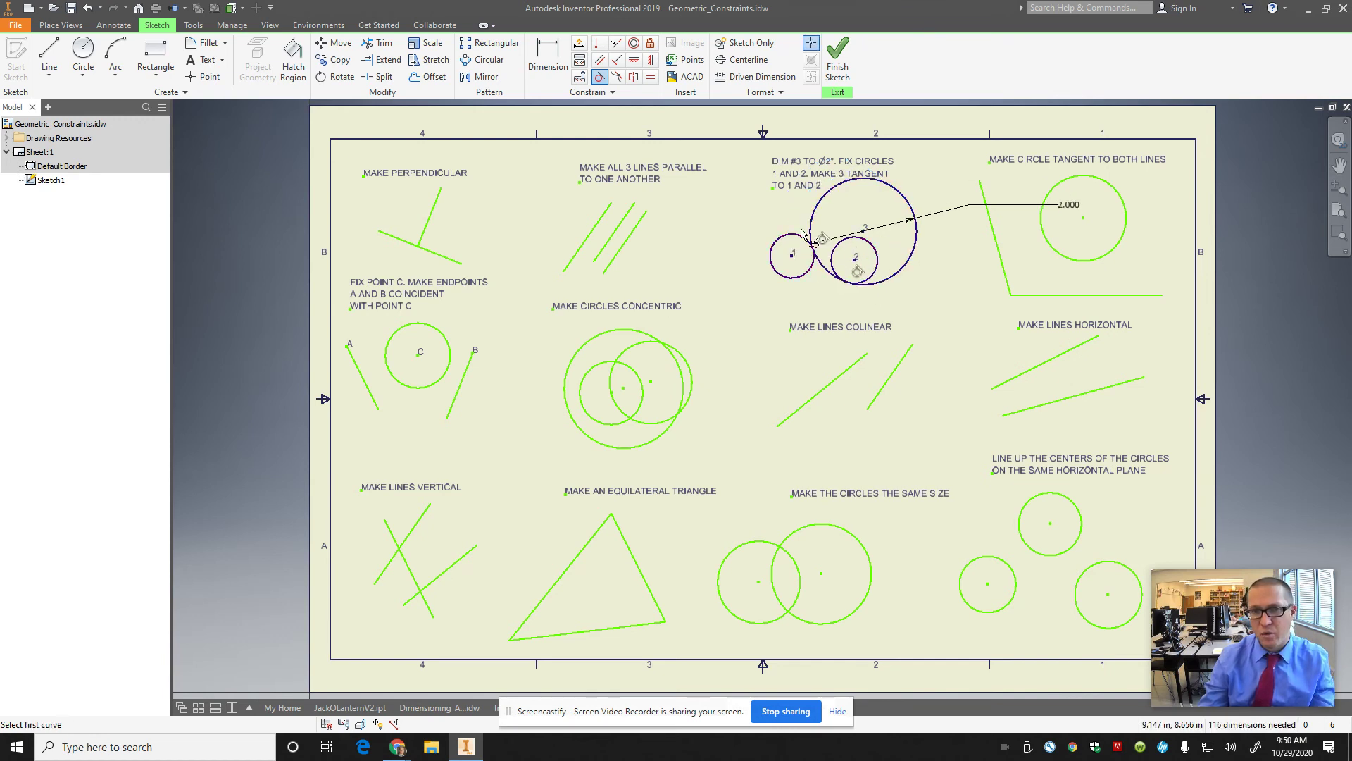
- Make the circle tangent to both the slanted line and the horizontal line in the Make Circle Tangent to Both Lines exercise
click(1075, 178)
click(994, 232)
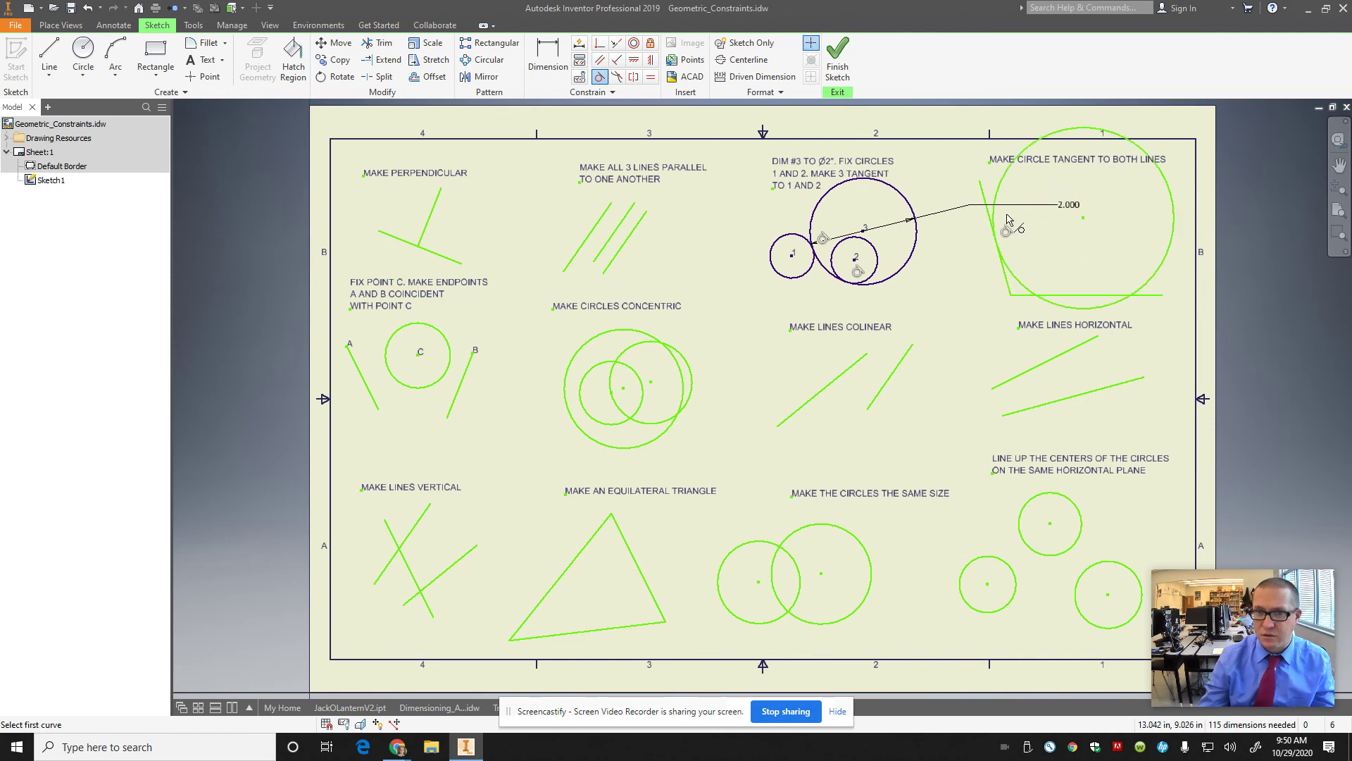
click(1082, 308)
click(1071, 296)
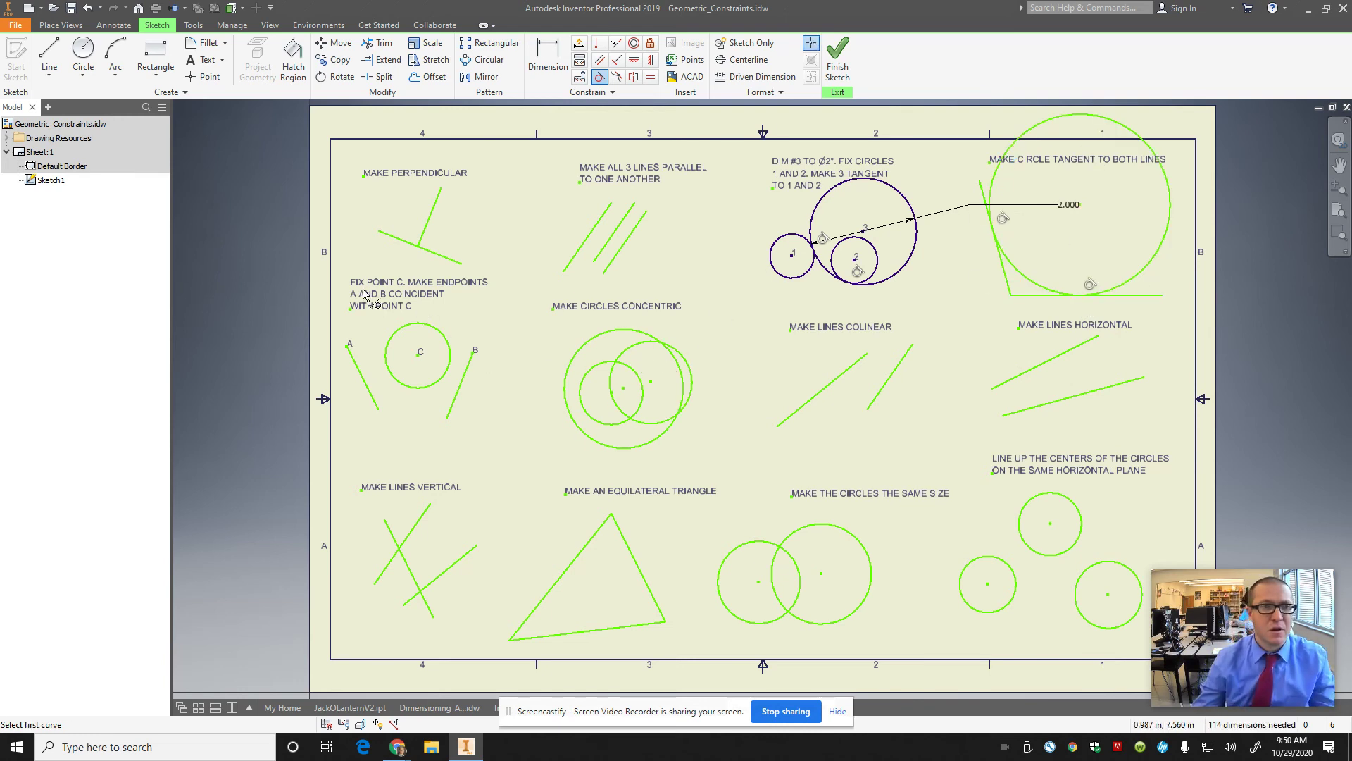
- Fix point C at the circle's center and make line endpoints A and B coincident with it
click(650, 43)
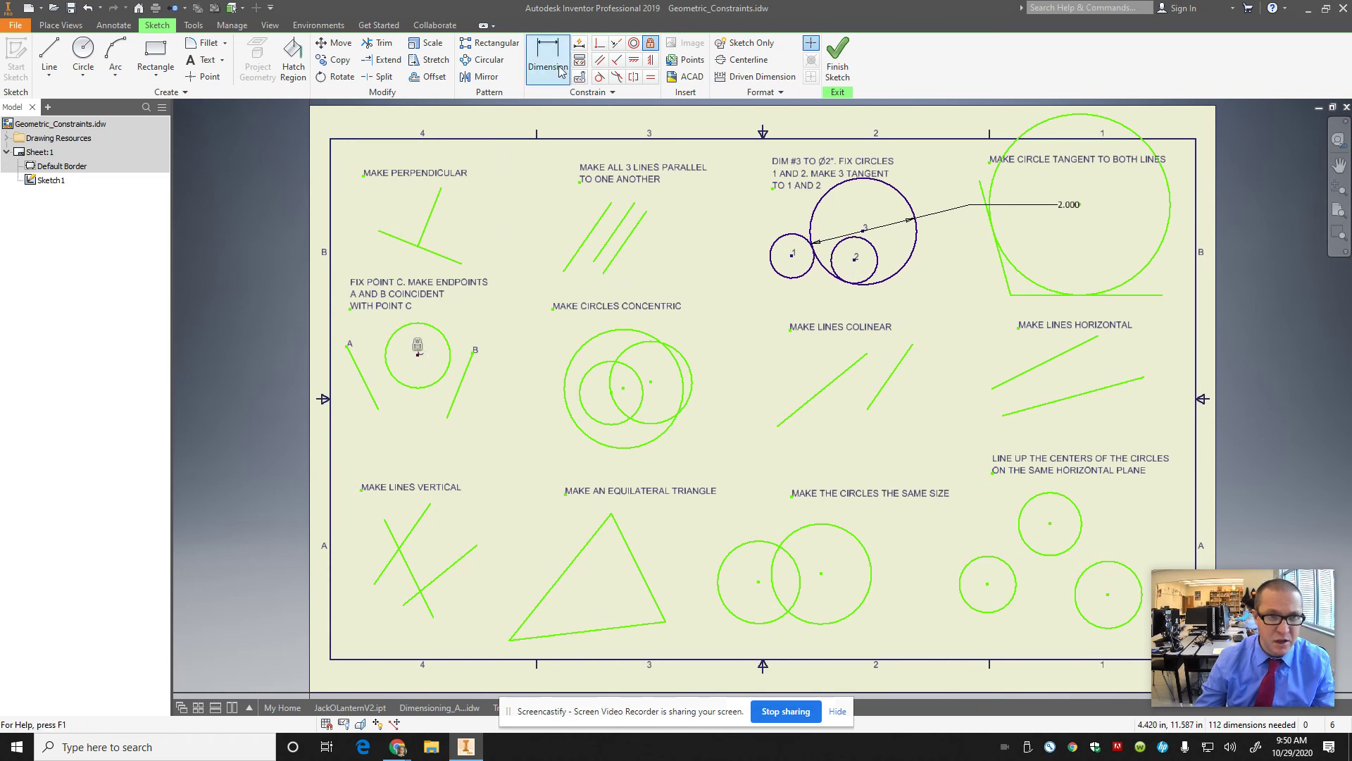
click(599, 44)
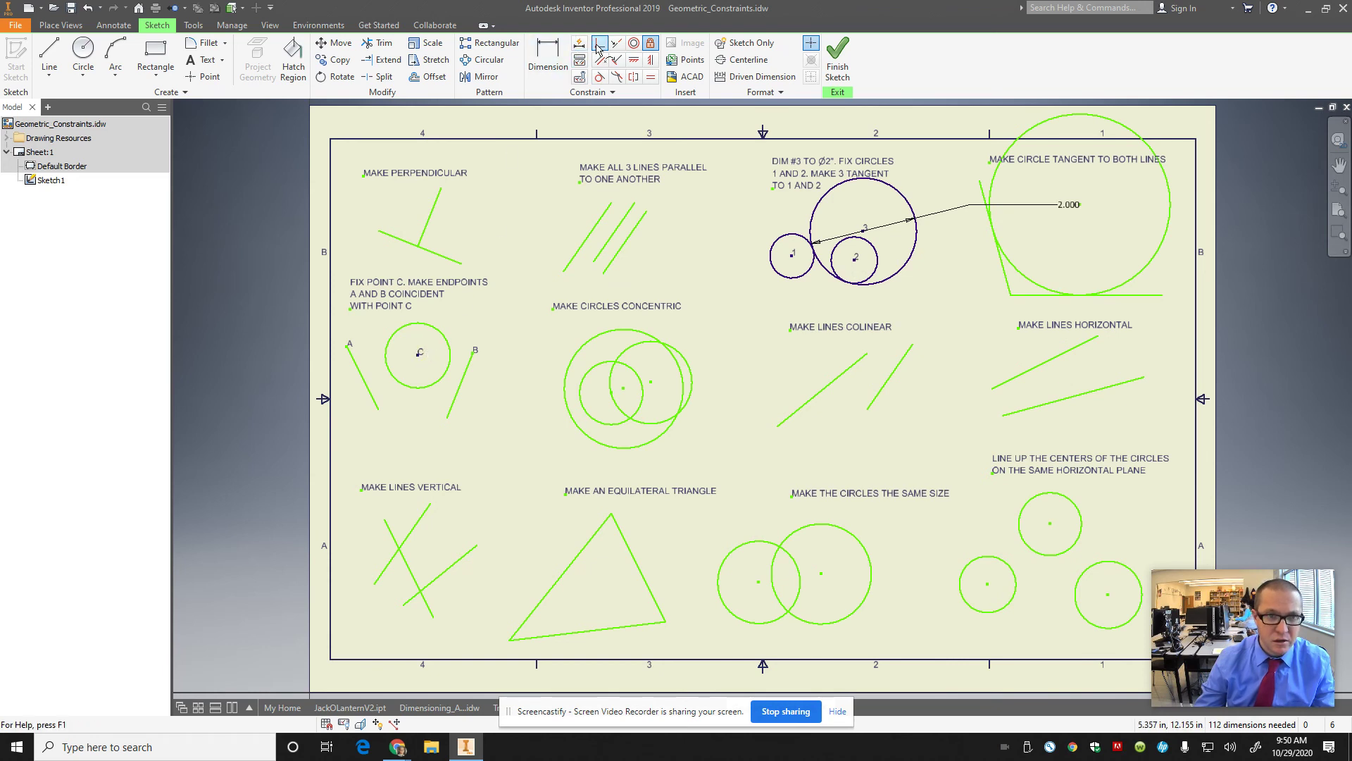
click(346, 351)
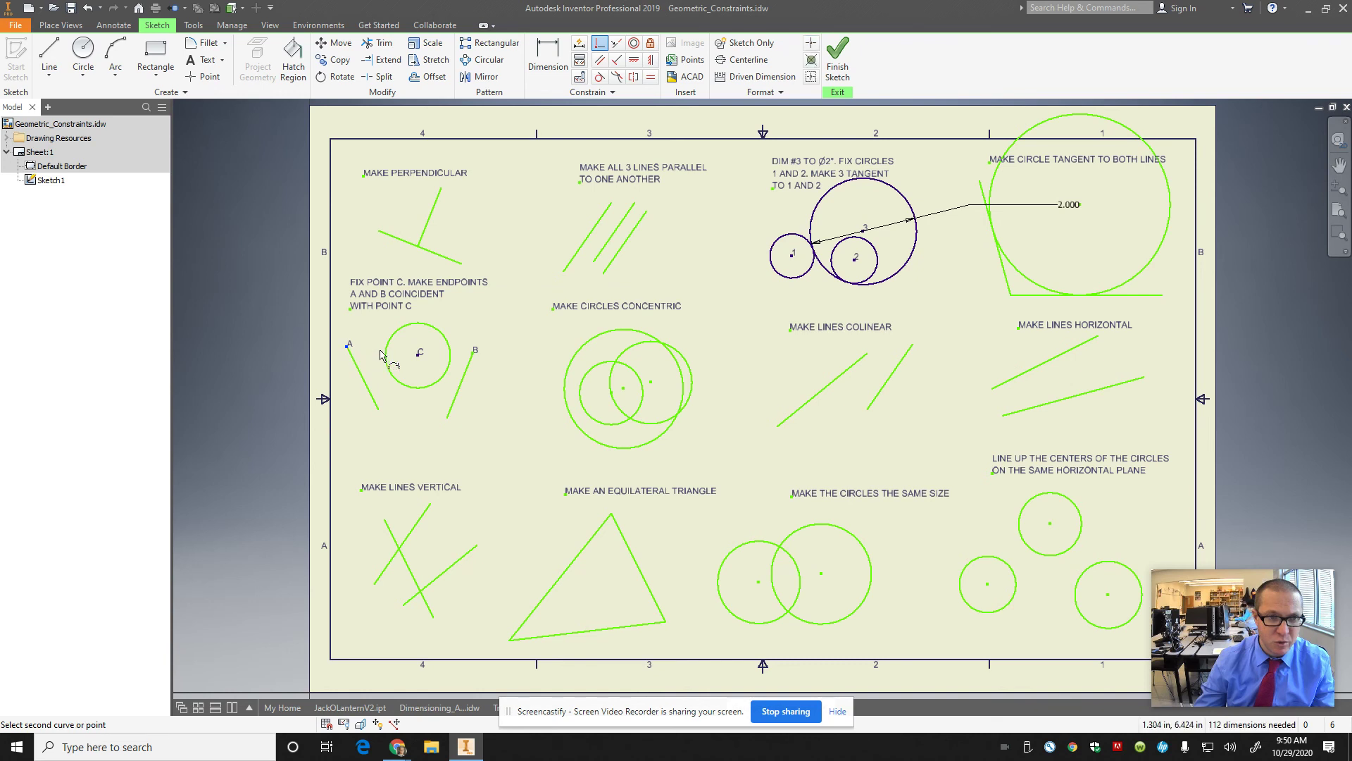
click(419, 353)
click(473, 354)
click(418, 355)
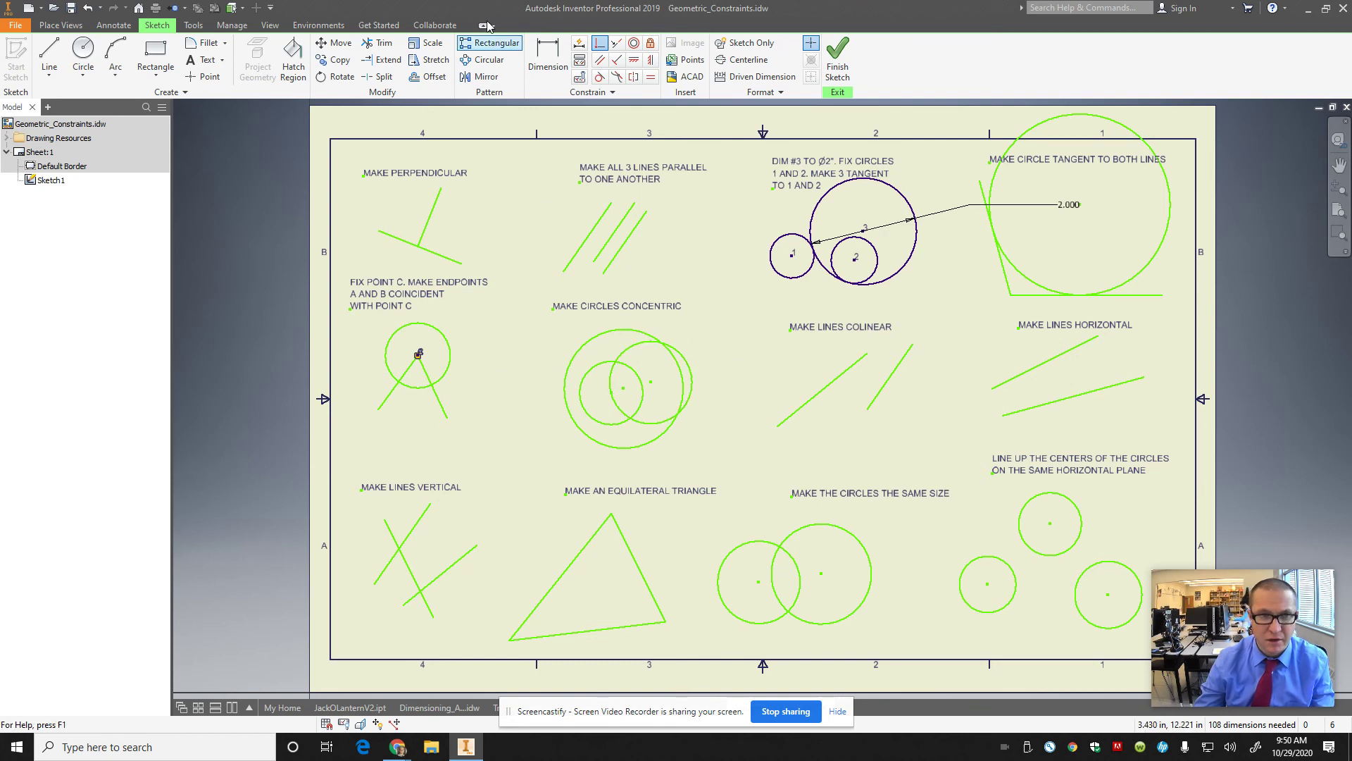
- Make all three circles in the Make Circles Concentric exercise concentric with one another
click(634, 43)
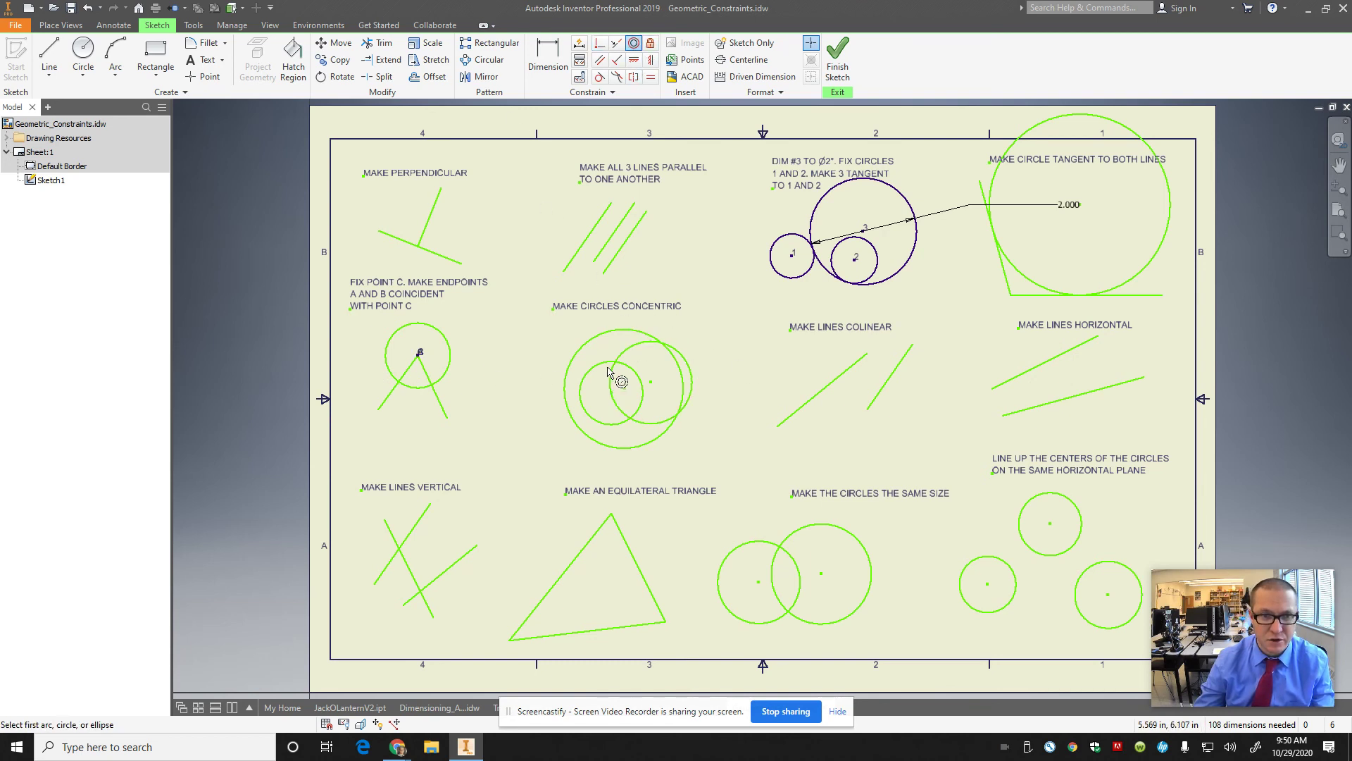
click(610, 361)
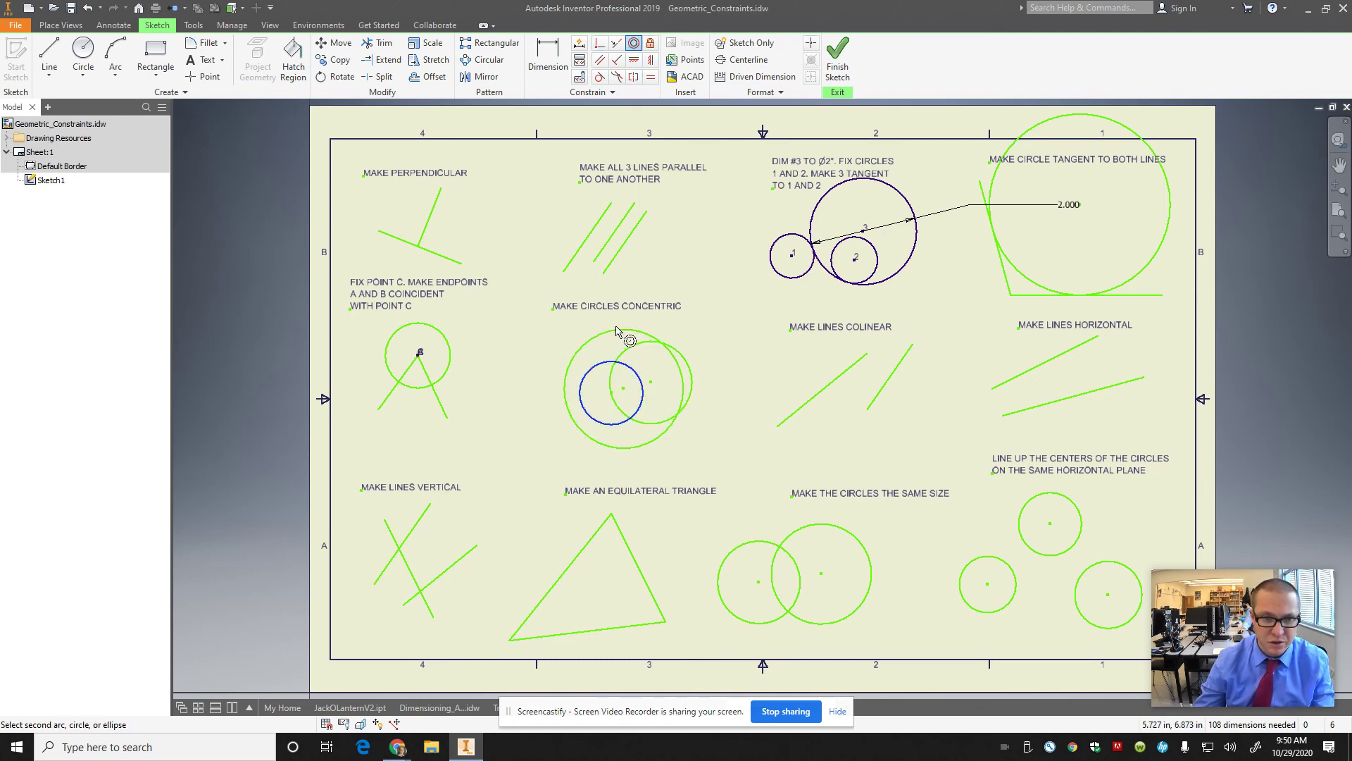
click(627, 330)
click(632, 348)
click(634, 358)
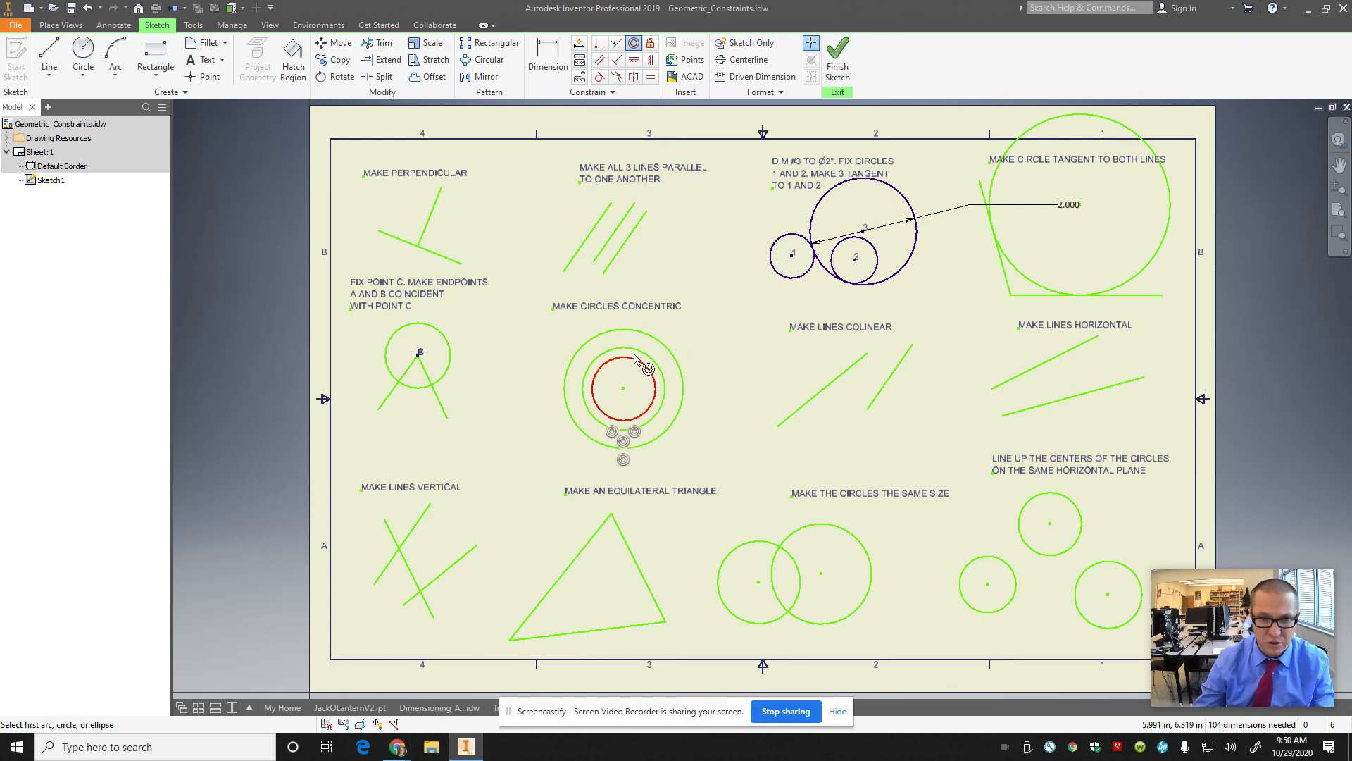
- Make the two lines in the Make Lines Colinear exercise collinear
click(616, 43)
click(829, 386)
click(891, 380)
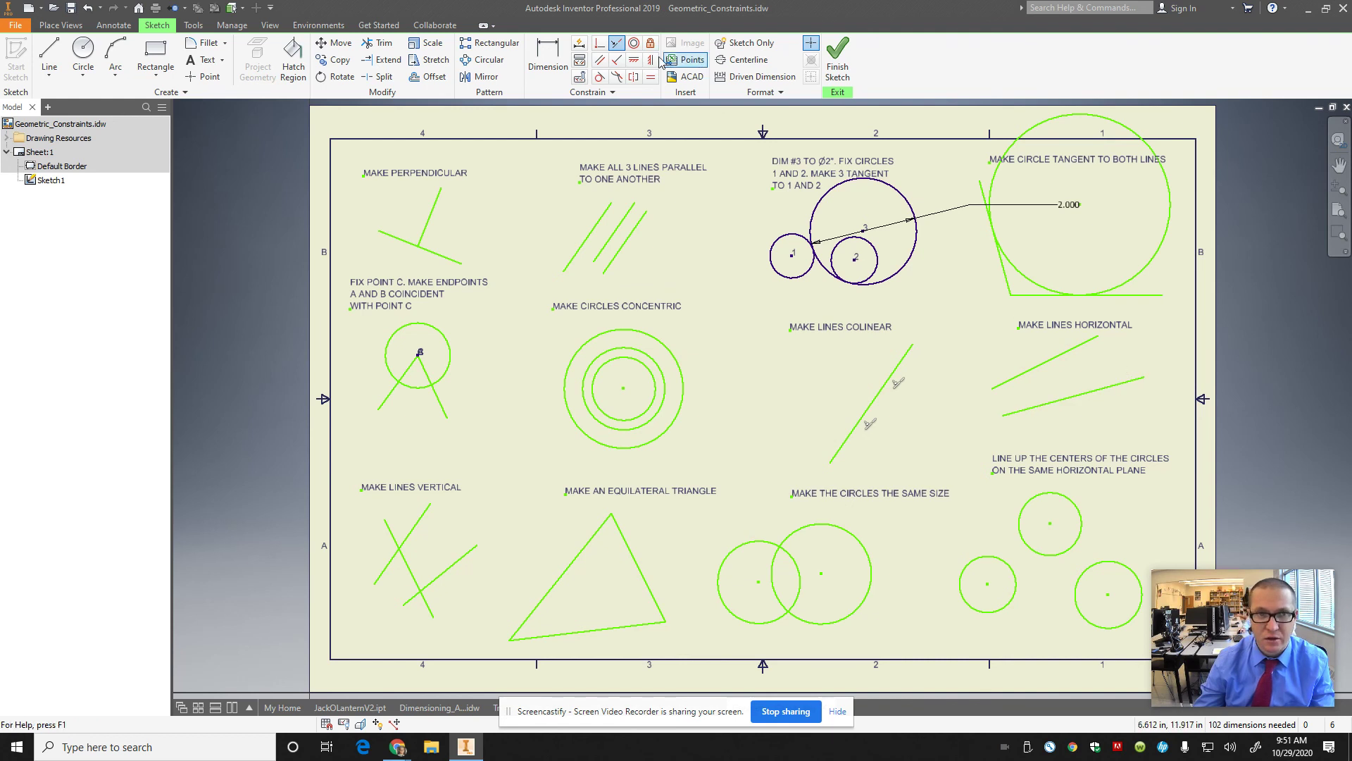
- Apply horizontal constraints to both lines in the Make Lines Horizontal exercise
click(634, 60)
click(1049, 361)
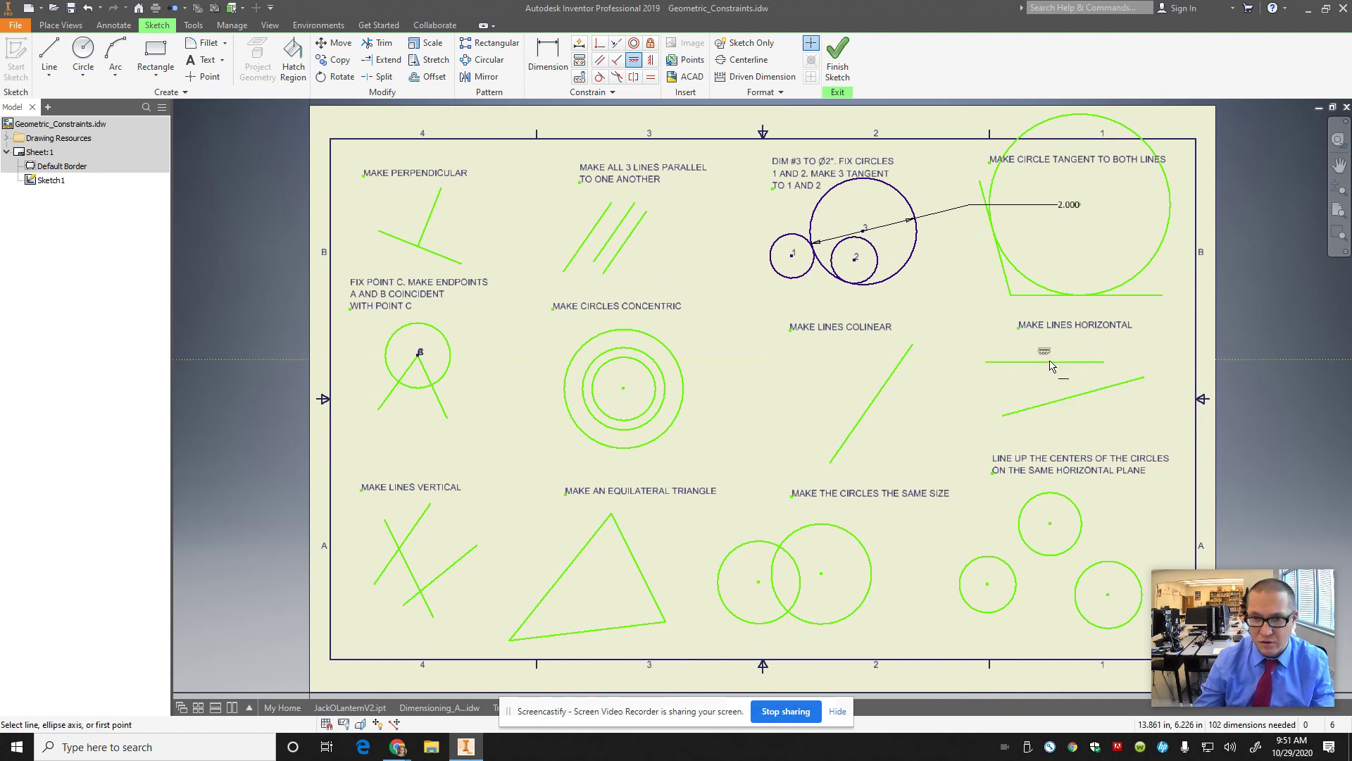
click(1056, 403)
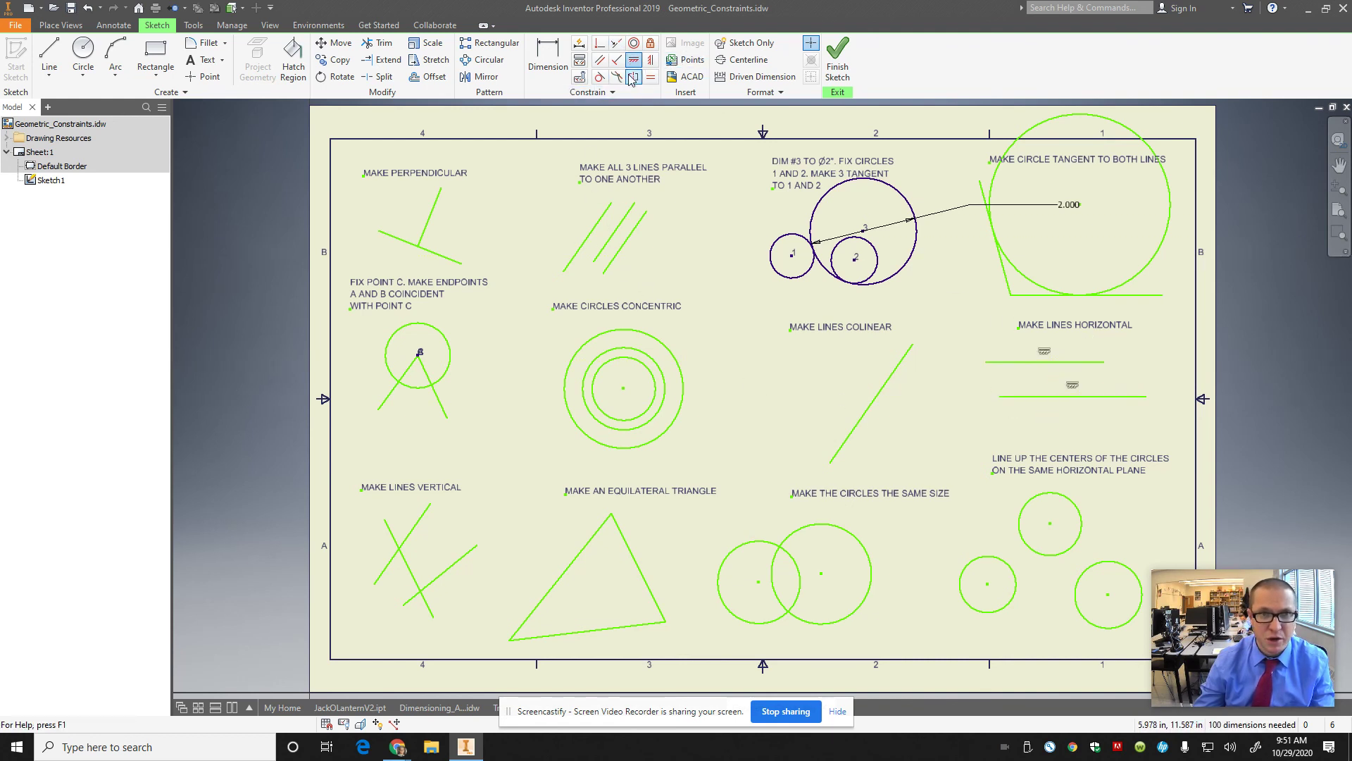
- Apply vertical constraints to the three lines in the Make Lines Vertical exercise and to the triangle's right side
click(651, 60)
click(385, 567)
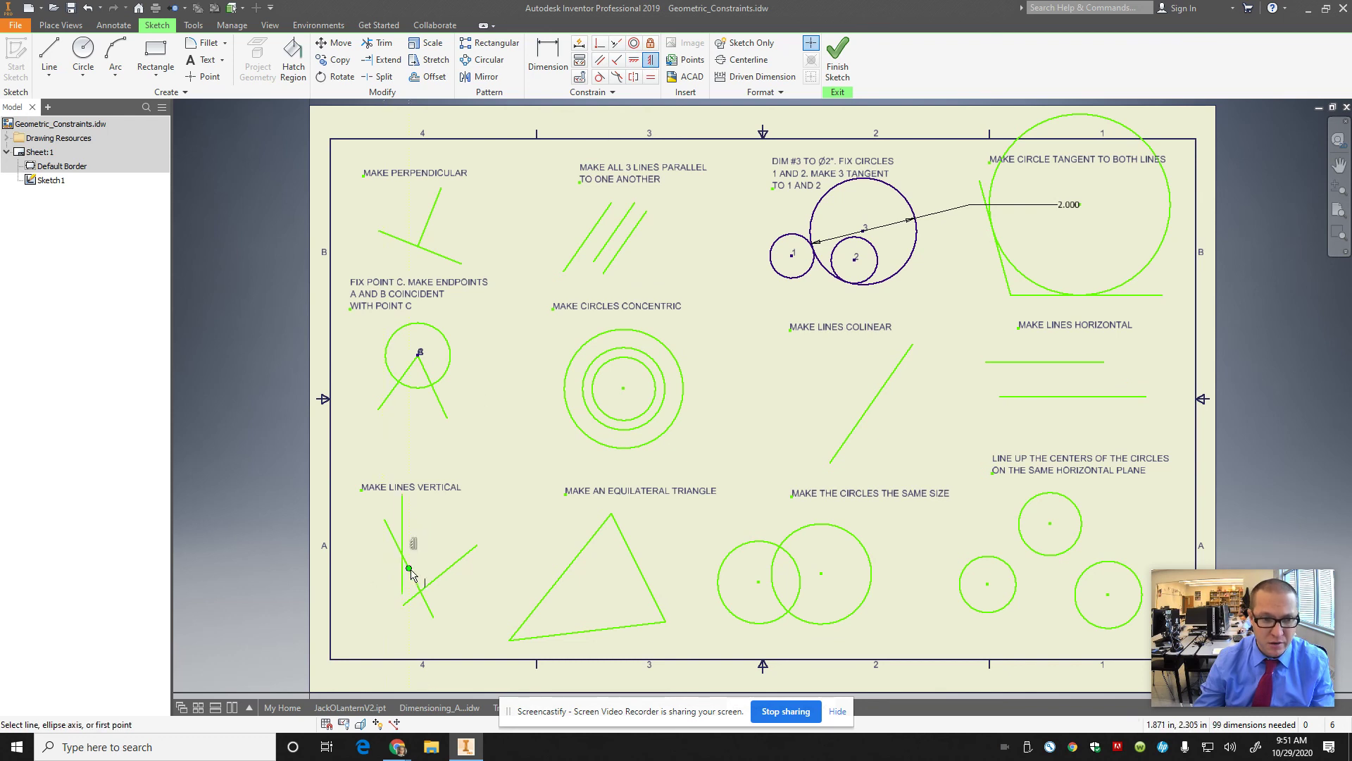
click(418, 586)
click(441, 574)
click(448, 569)
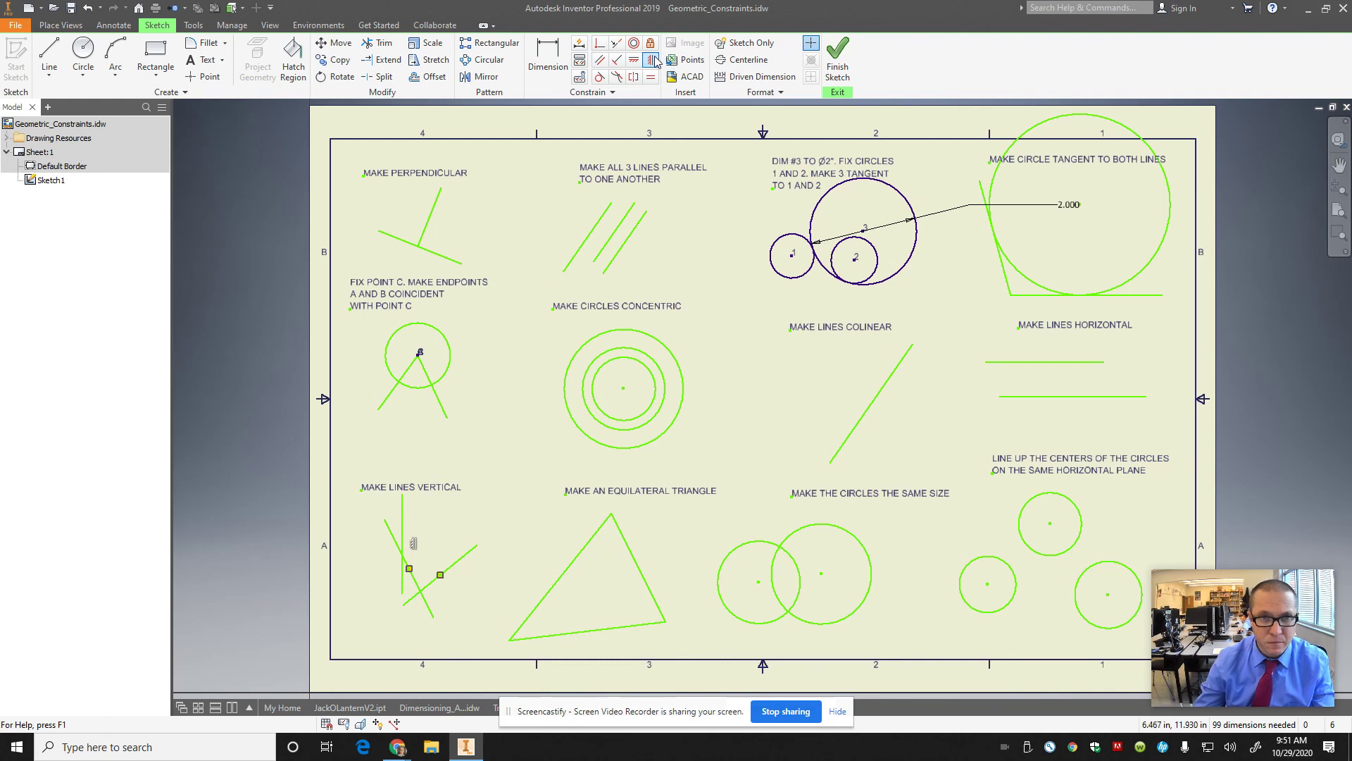
click(464, 560)
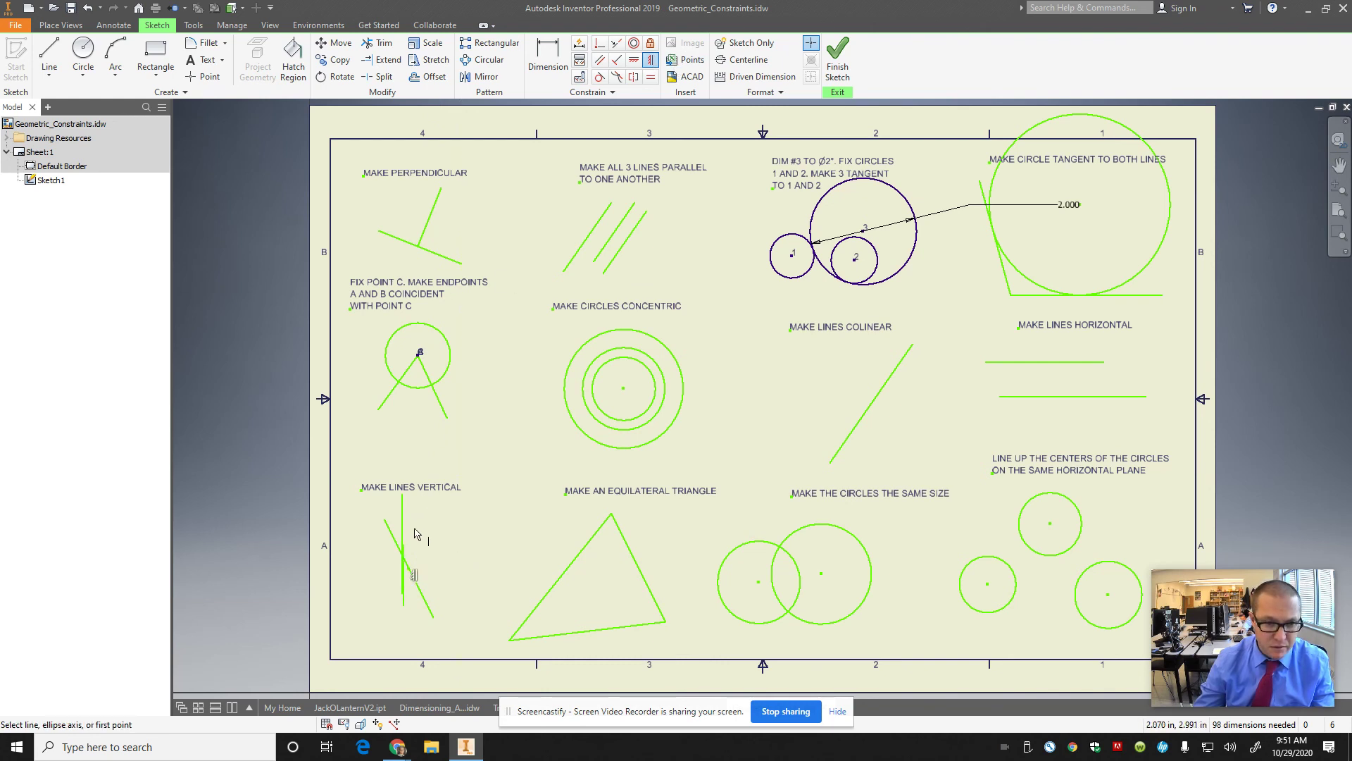
click(392, 535)
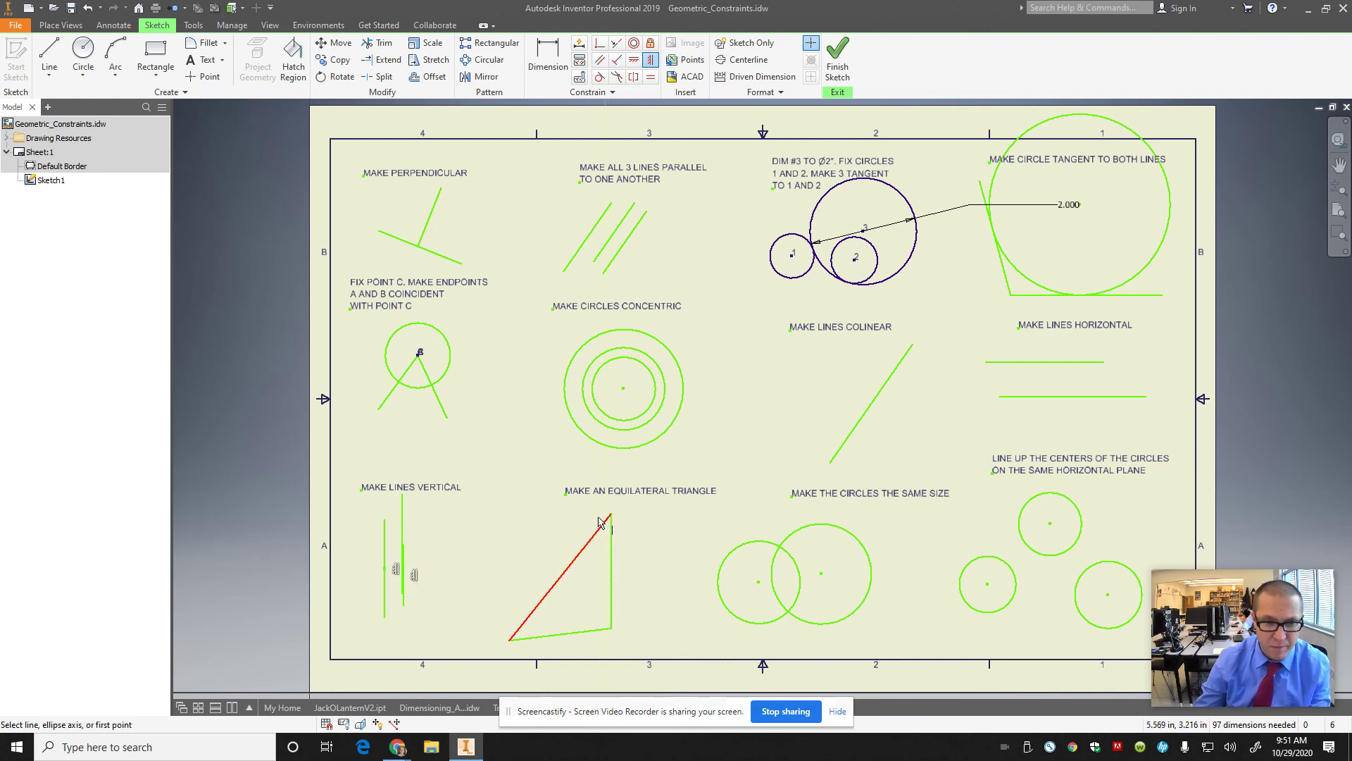
- Apply equal constraints to all three sides of the triangle and to the two circles in the Make the Circles the Same Size exercise
click(652, 78)
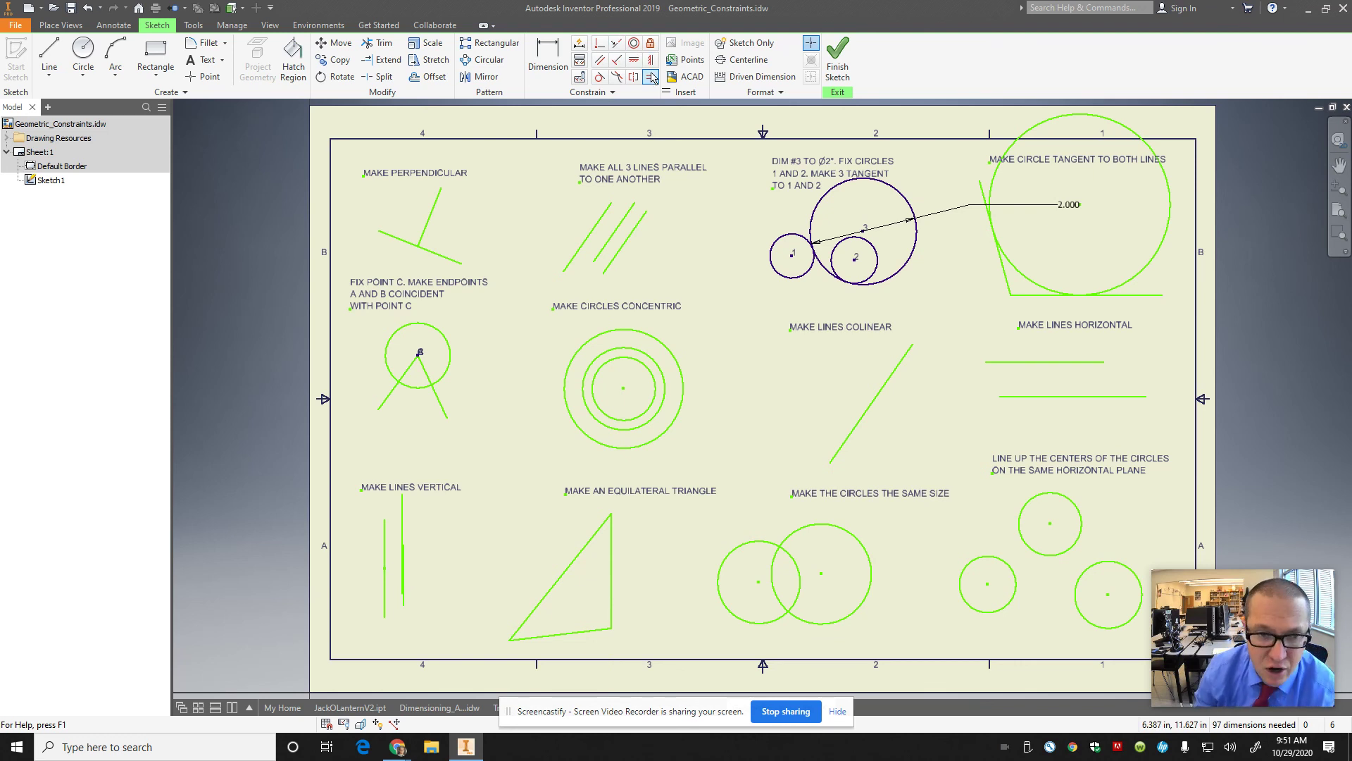
click(652, 78)
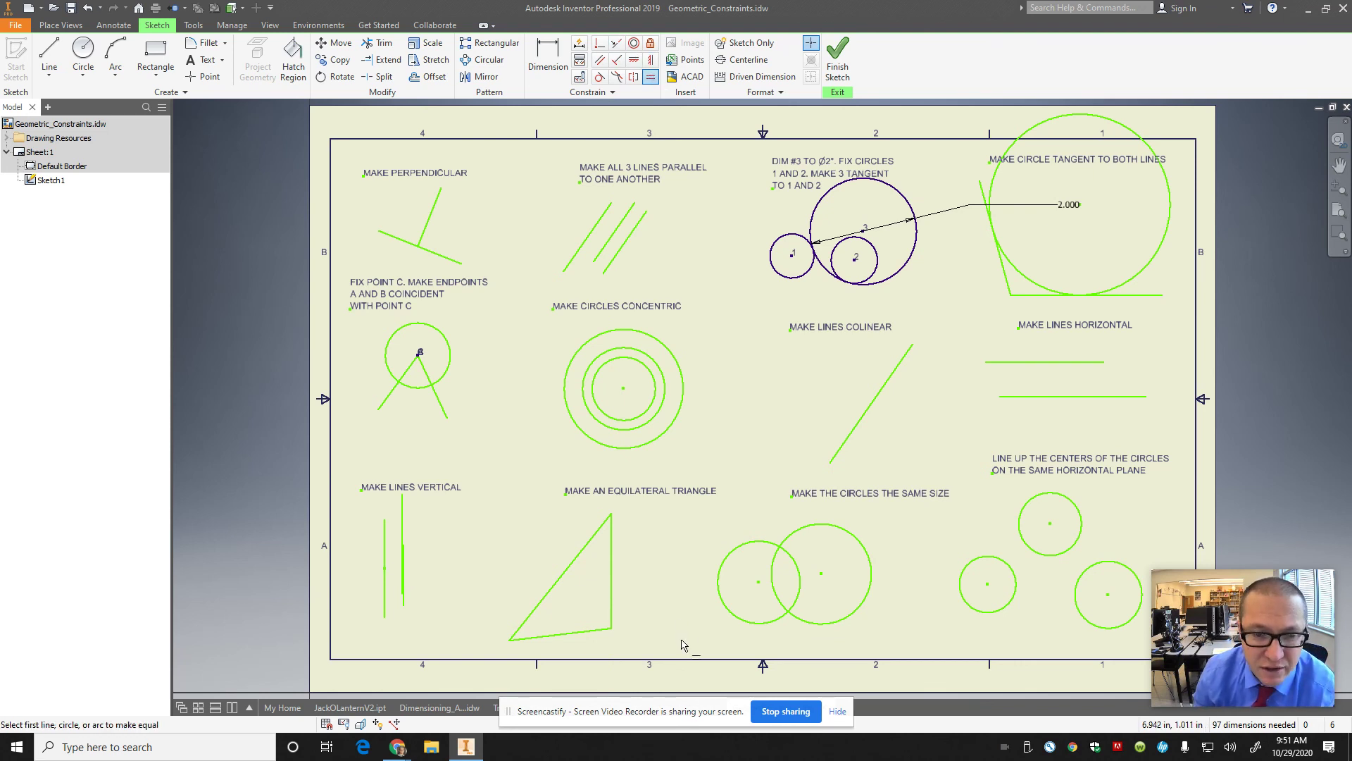
click(599, 631)
click(611, 595)
click(571, 565)
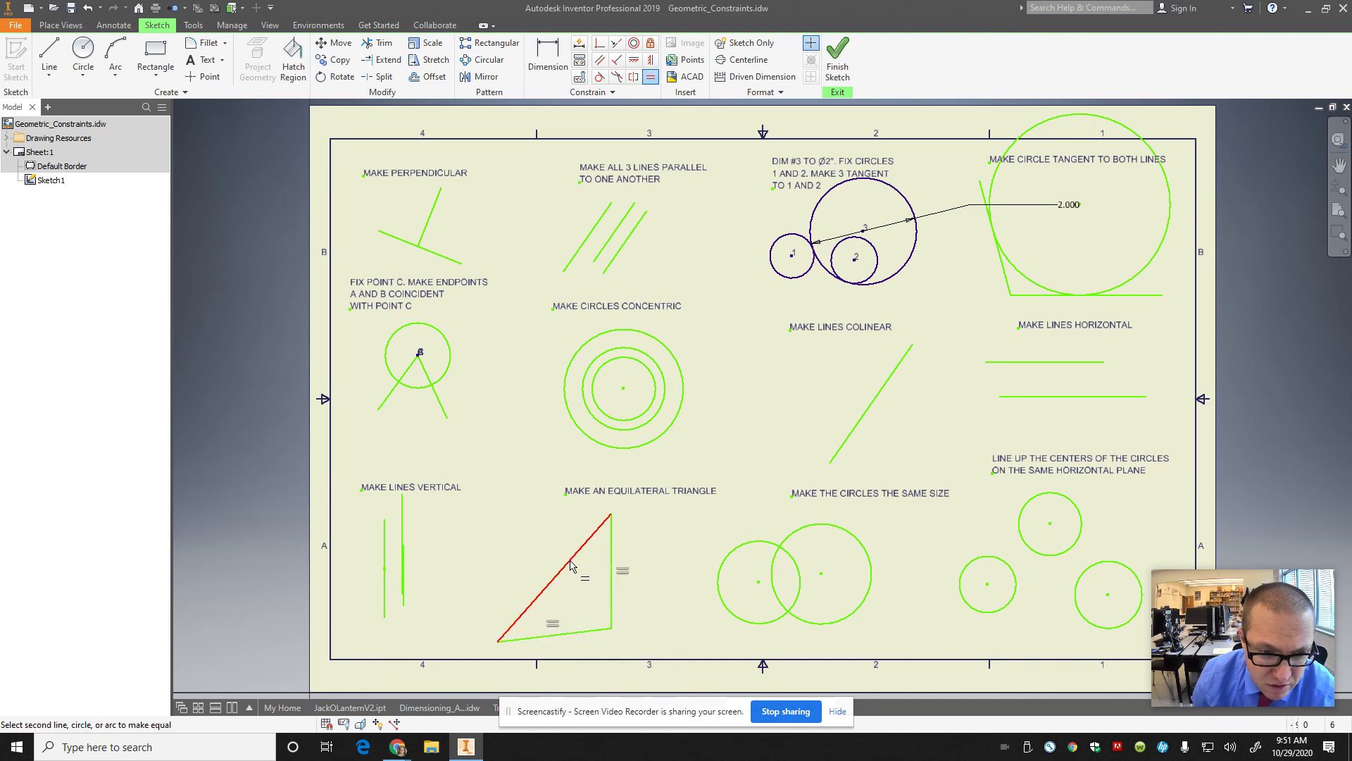
click(611, 549)
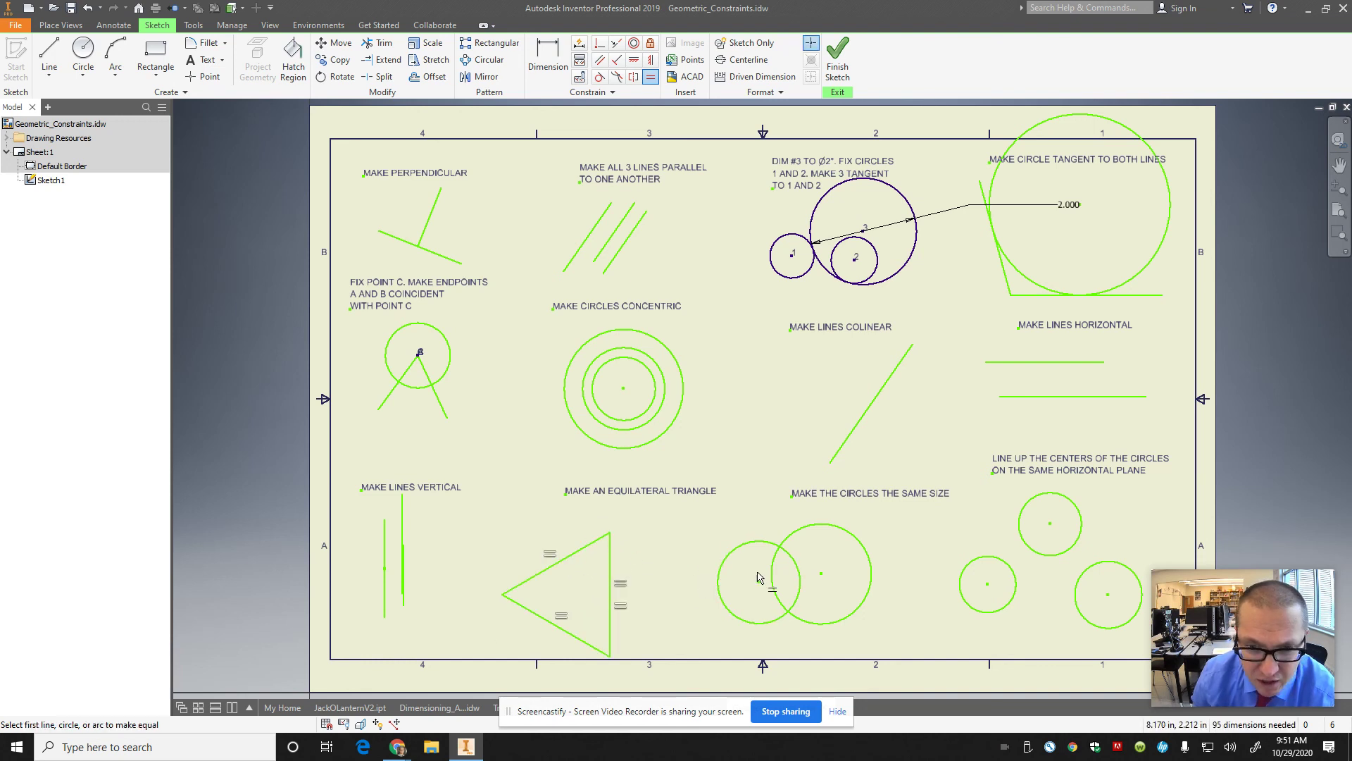
click(754, 543)
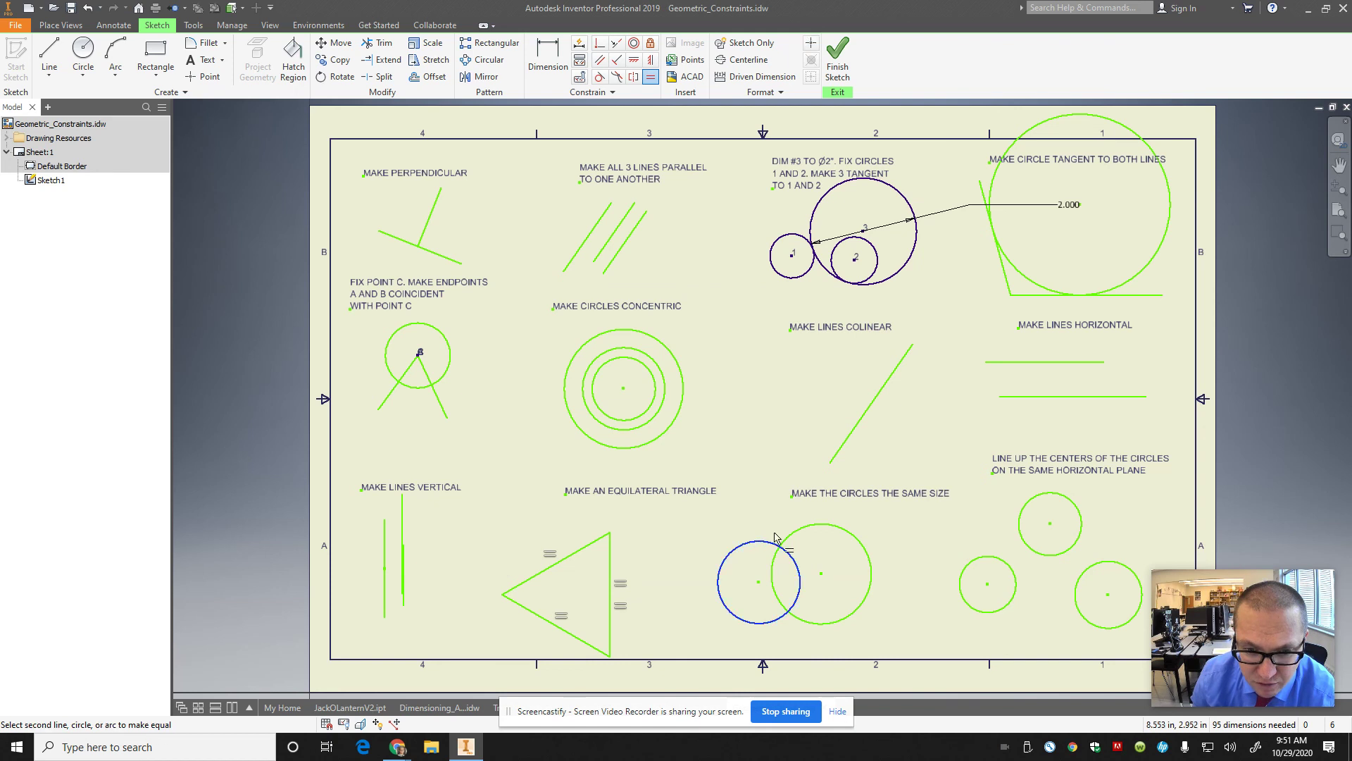
click(808, 530)
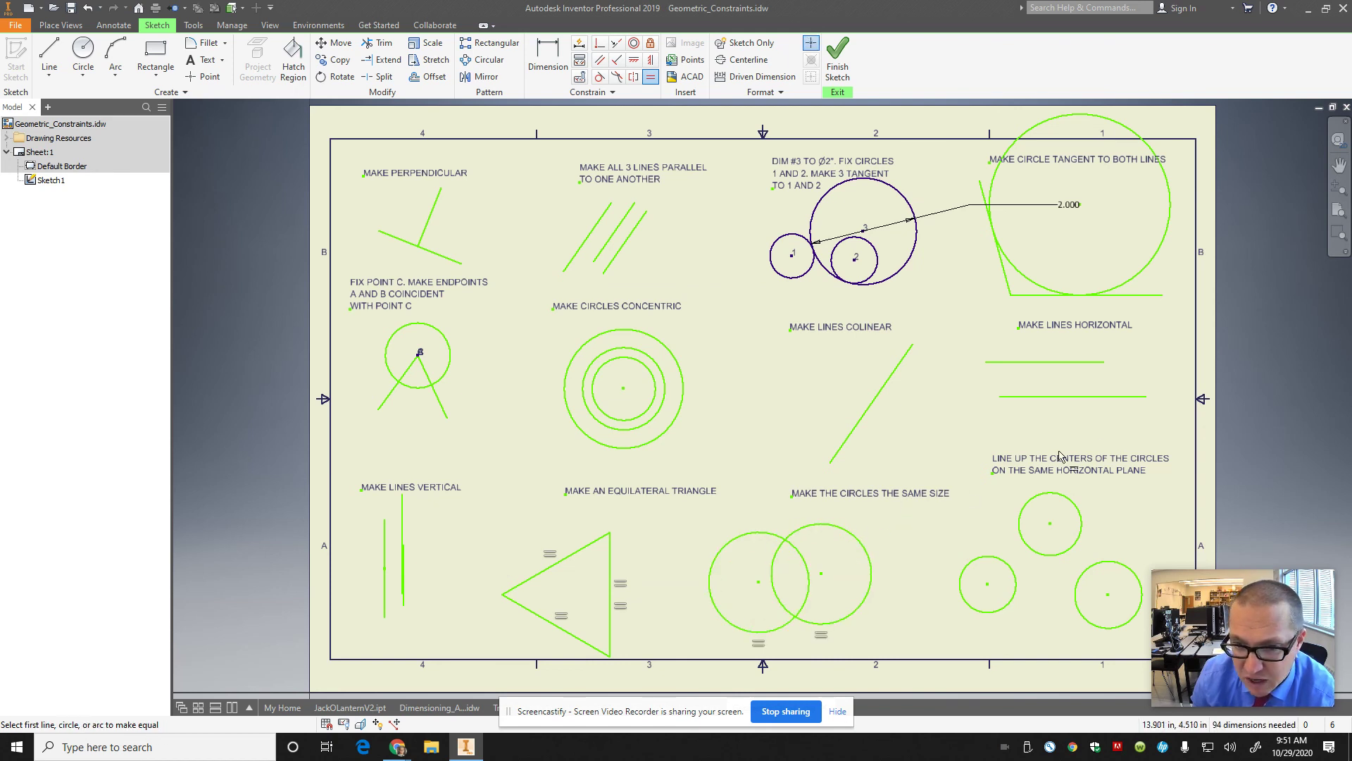